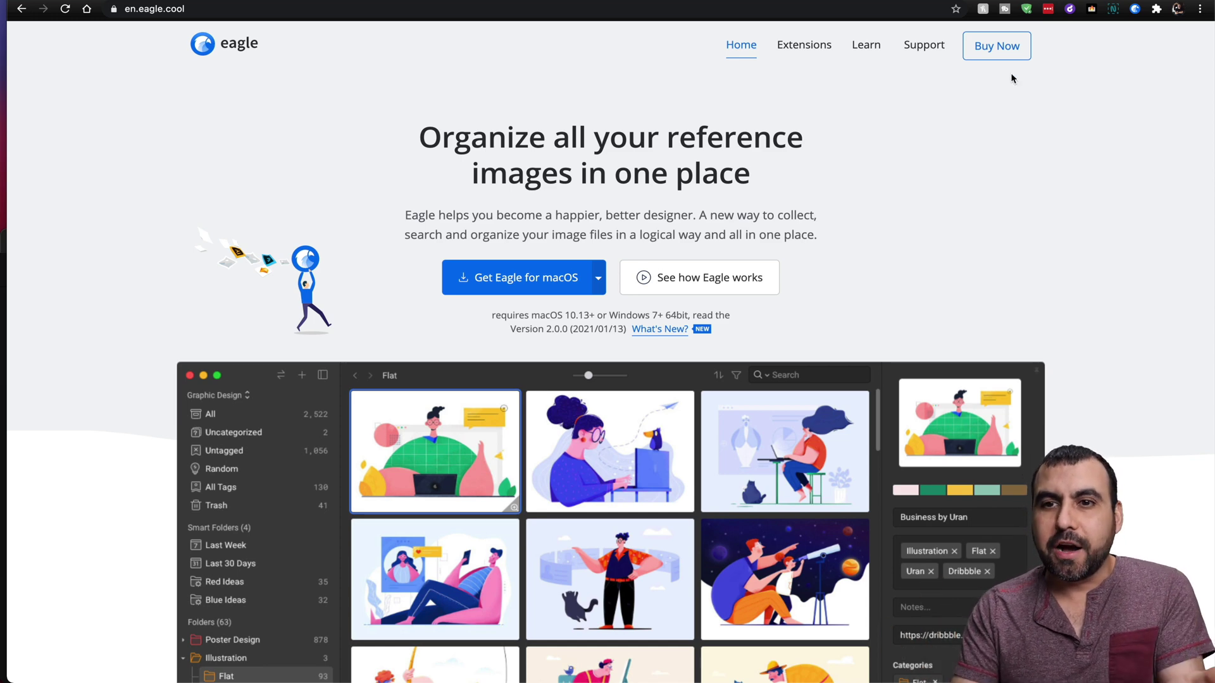
- Visit the Eagle licence purchase page, return to the homepage, then bring the Eagle library forward
{"action": "left_click", "coordinate": [1004, 55]}
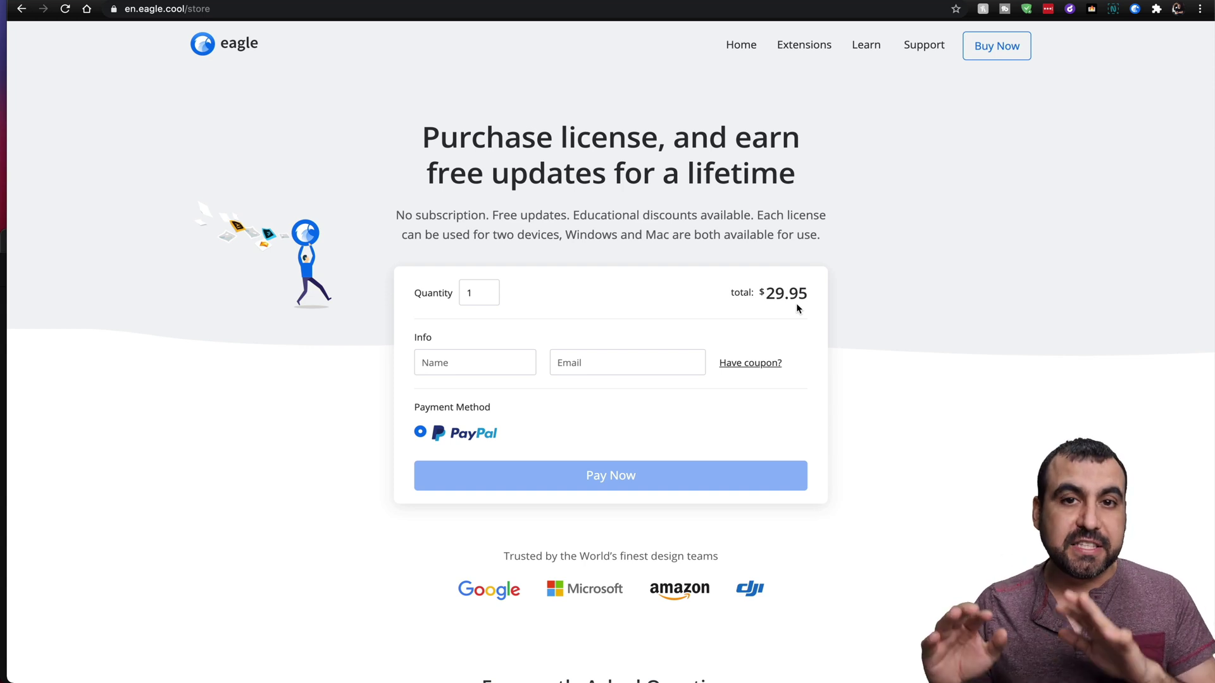
{"action": "left_click", "coordinate": [741, 45]}
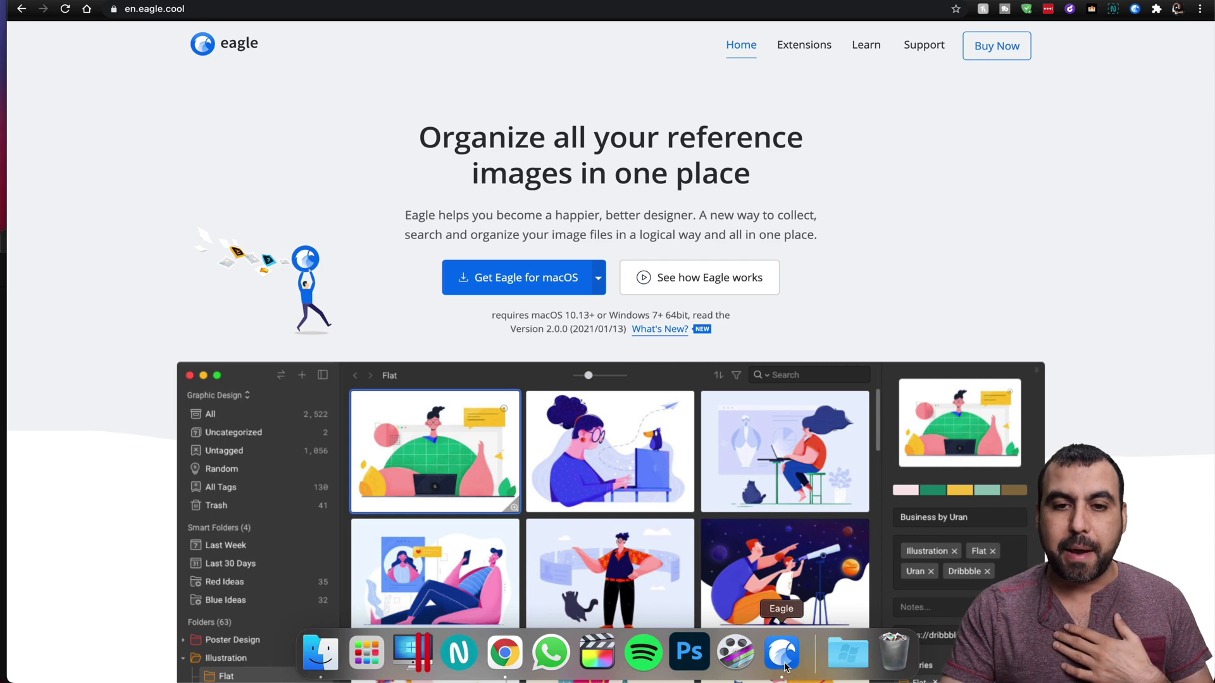
{"action": "left_click", "coordinate": [782, 655]}
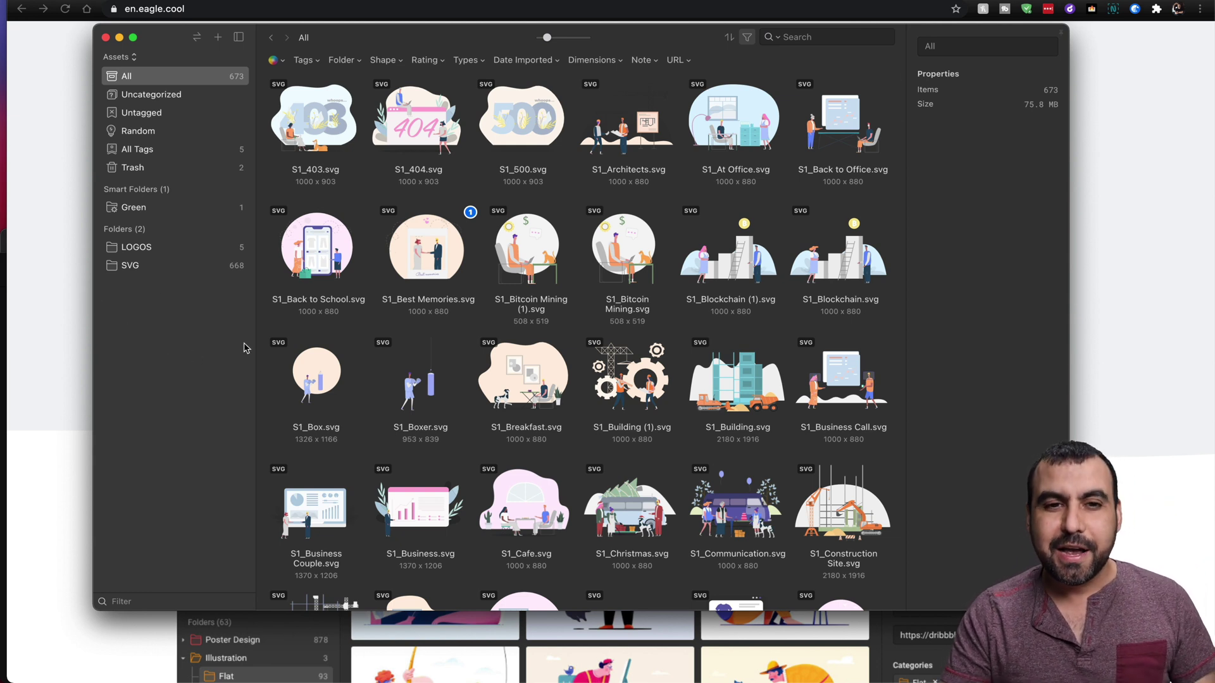
- Select the S1_500, S1_Bitcoin Mining and S1_Architects illustrations in the library
{"action": "left_click", "coordinate": [533, 122]}
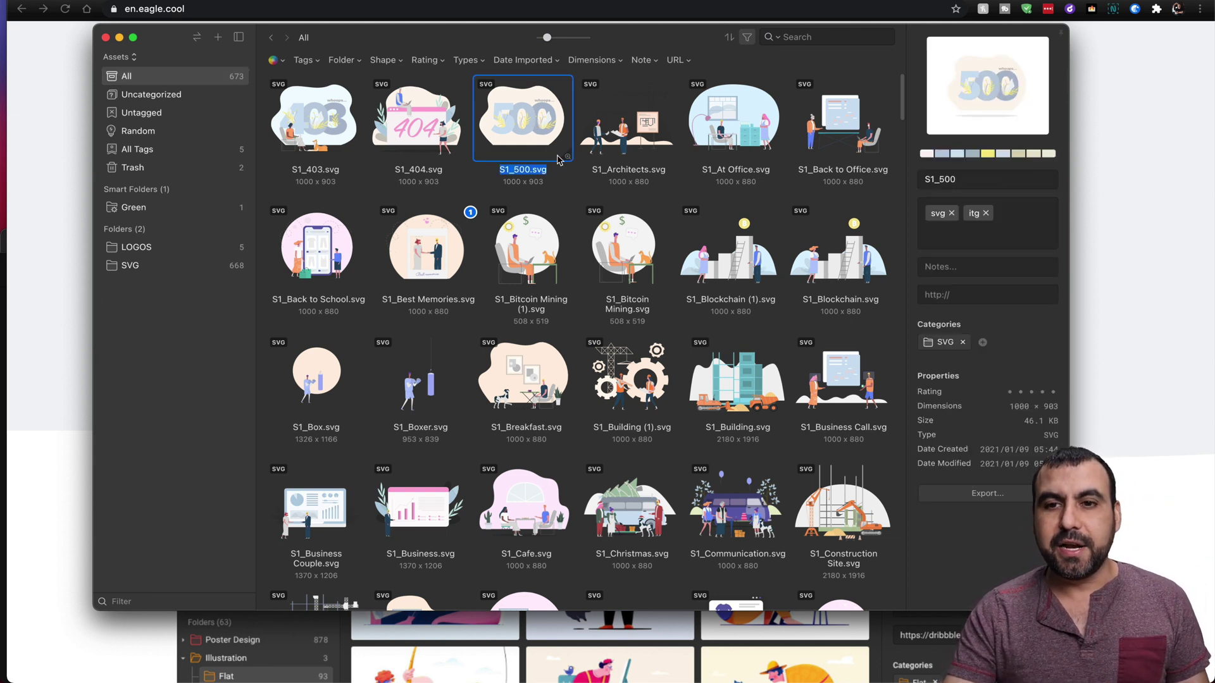
{"action": "left_click", "coordinate": [646, 215]}
{"action": "left_click", "coordinate": [611, 124]}
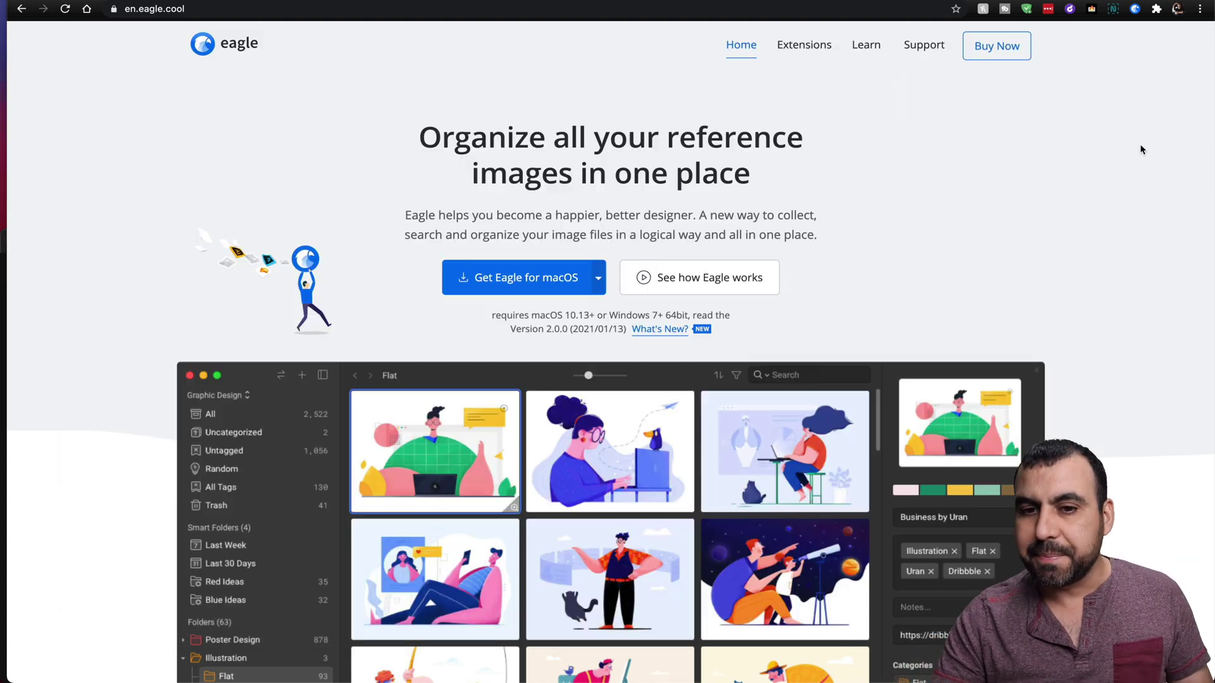
- Scroll the Eagle homepage to the supported apps grid and compare the Windows and macOS tabs
{"action": "scroll", "coordinate": [1087, 291], "scroll_direction": "down", "scroll_amount": 15}
{"action": "scroll", "coordinate": [1087, 291], "scroll_direction": "down", "scroll_amount": 20}
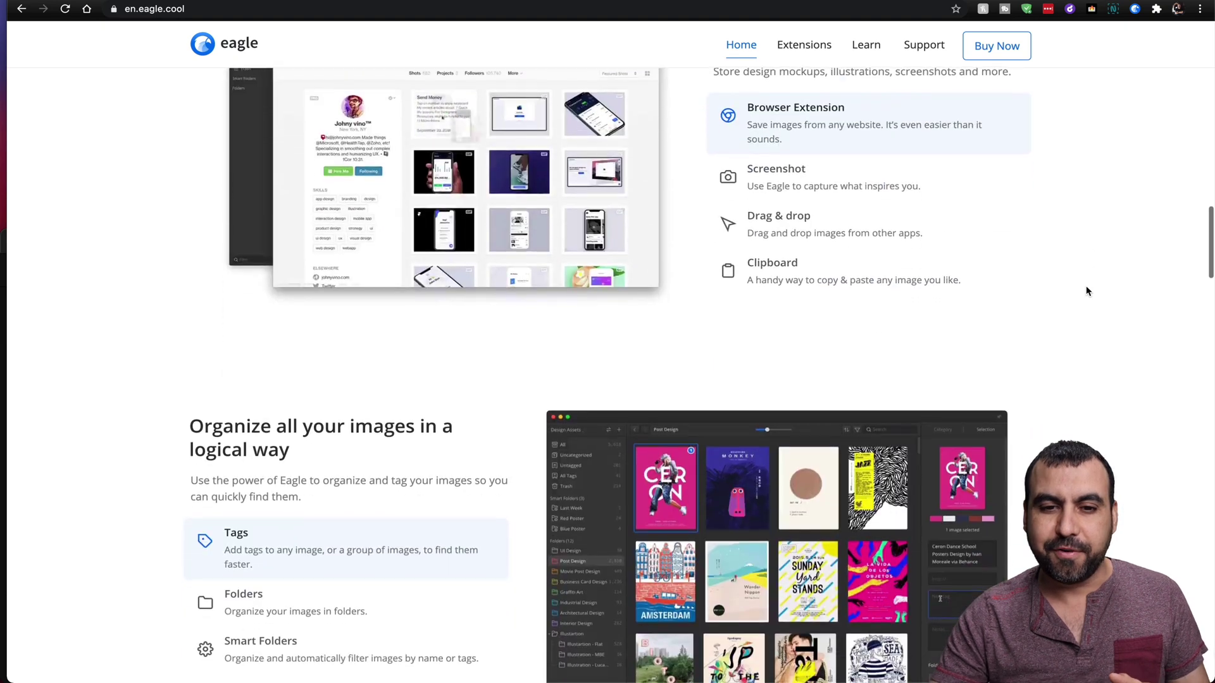
{"action": "scroll", "coordinate": [1086, 286], "scroll_direction": "down", "scroll_amount": 2}
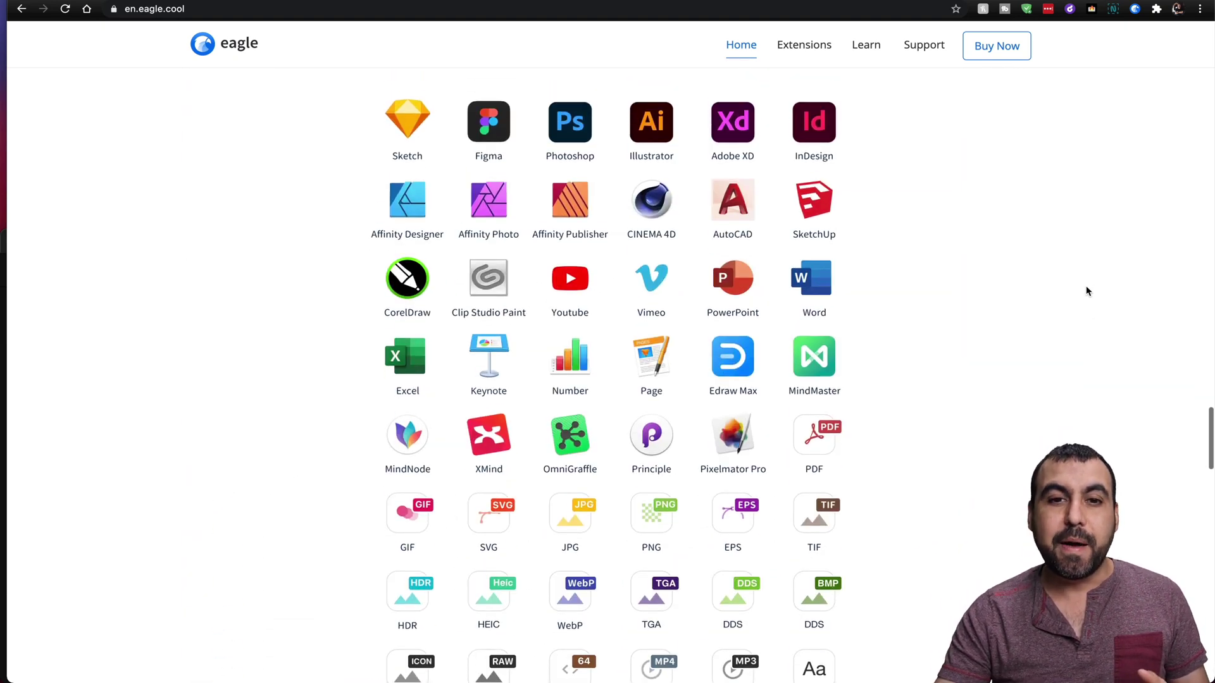
{"action": "scroll", "coordinate": [1086, 286], "scroll_direction": "up", "scroll_amount": 3}
{"action": "left_click", "coordinate": [626, 128]}
{"action": "left_click", "coordinate": [571, 130]}
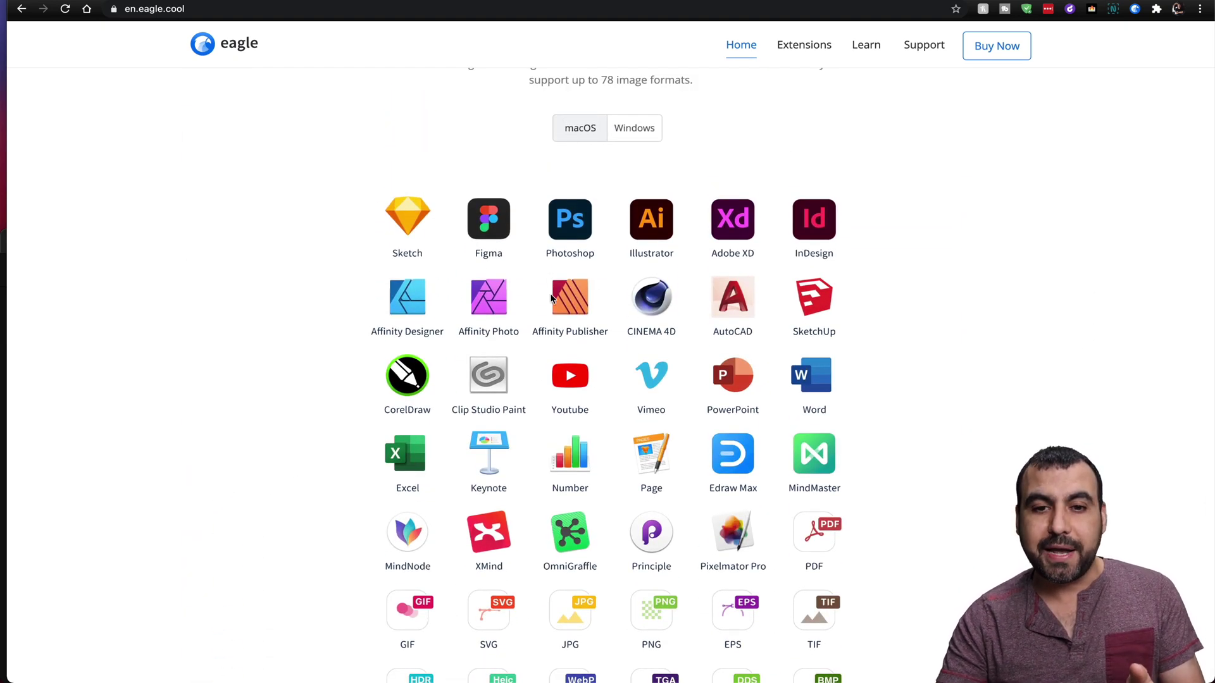
- Show the Windows list of supported apps and formats, then return to the Eagle library
{"action": "scroll", "coordinate": [566, 430], "scroll_direction": "down", "scroll_amount": 4}
{"action": "scroll", "coordinate": [566, 434], "scroll_direction": "up", "scroll_amount": 2}
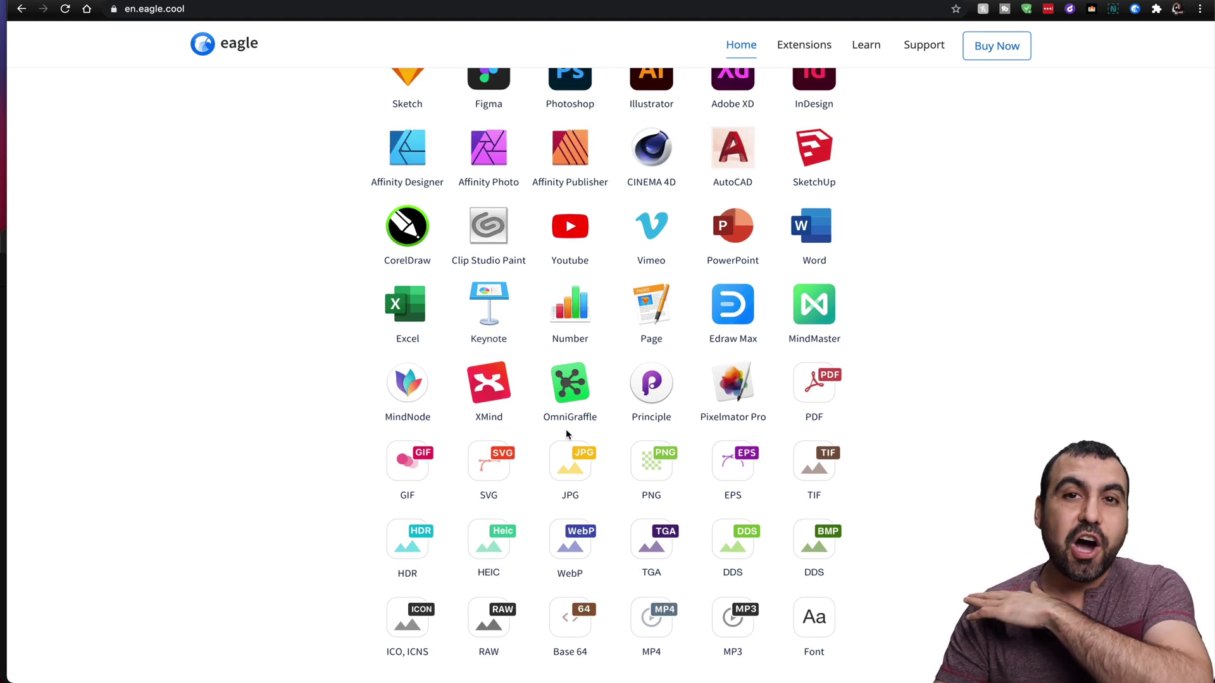
{"action": "scroll", "coordinate": [566, 429], "scroll_direction": "up", "scroll_amount": 3}
{"action": "left_click", "coordinate": [633, 100]}
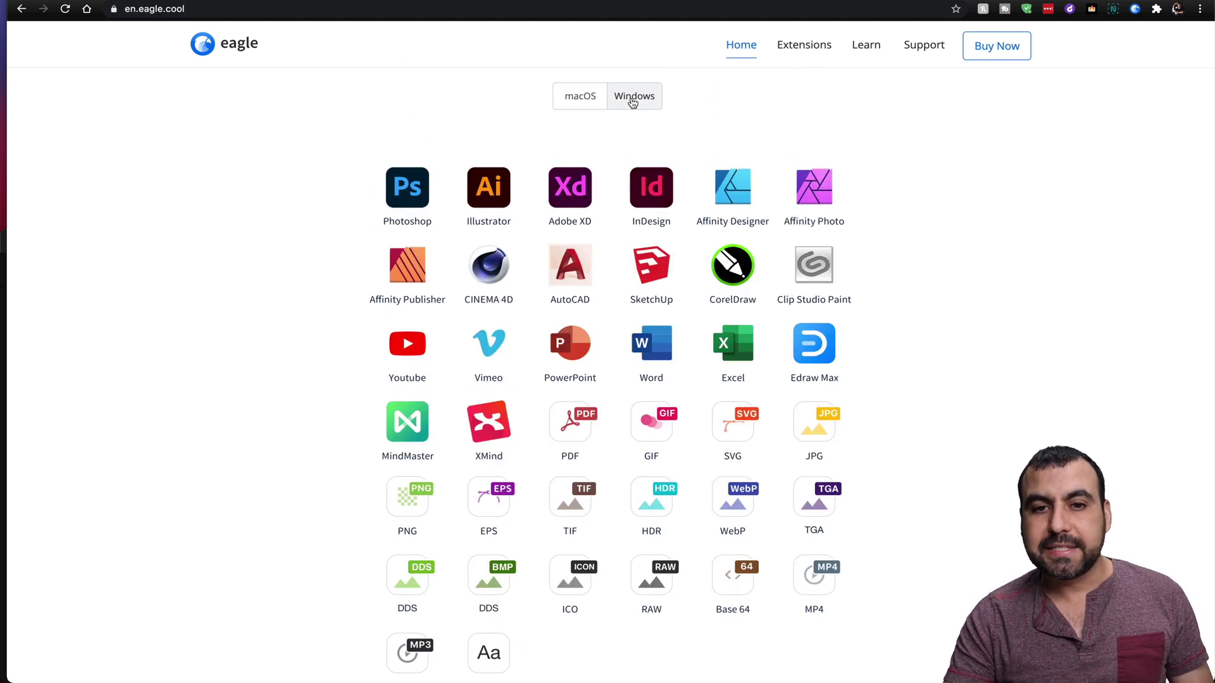
{"action": "scroll", "coordinate": [665, 297], "scroll_direction": "down", "scroll_amount": 3}
{"action": "scroll", "coordinate": [666, 300], "scroll_direction": "up", "scroll_amount": 2}
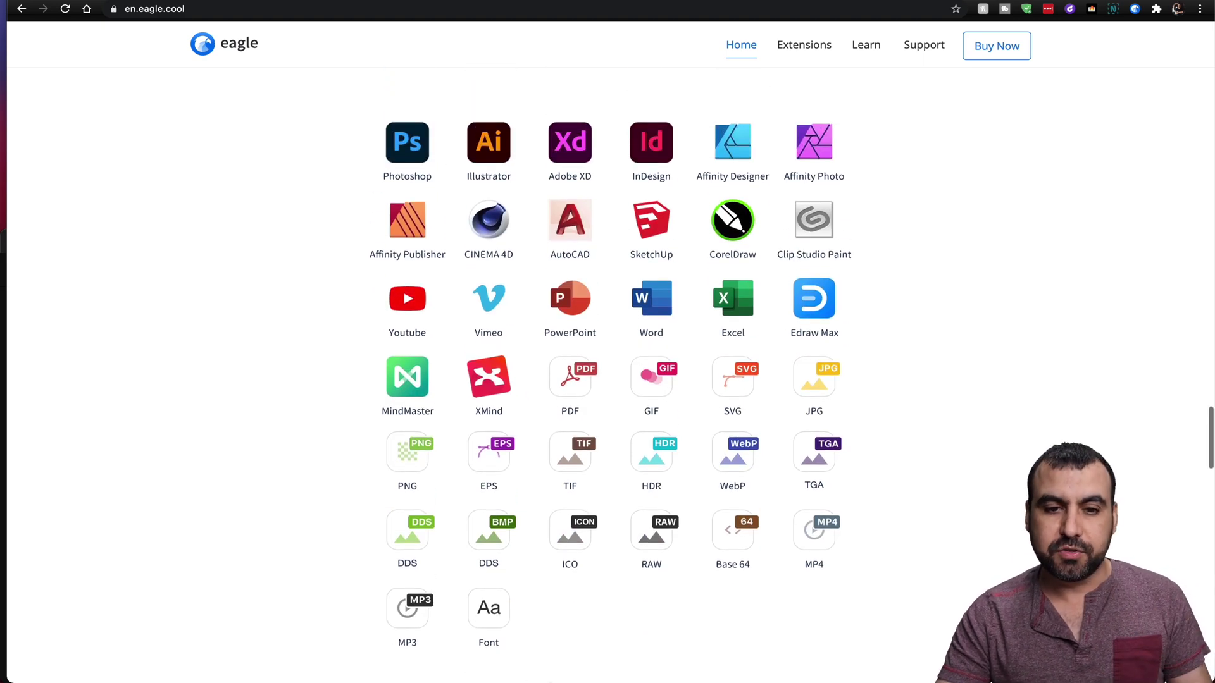
{"action": "mouse_move", "coordinate": [642, 651]}
{"action": "left_click", "coordinate": [781, 651]}
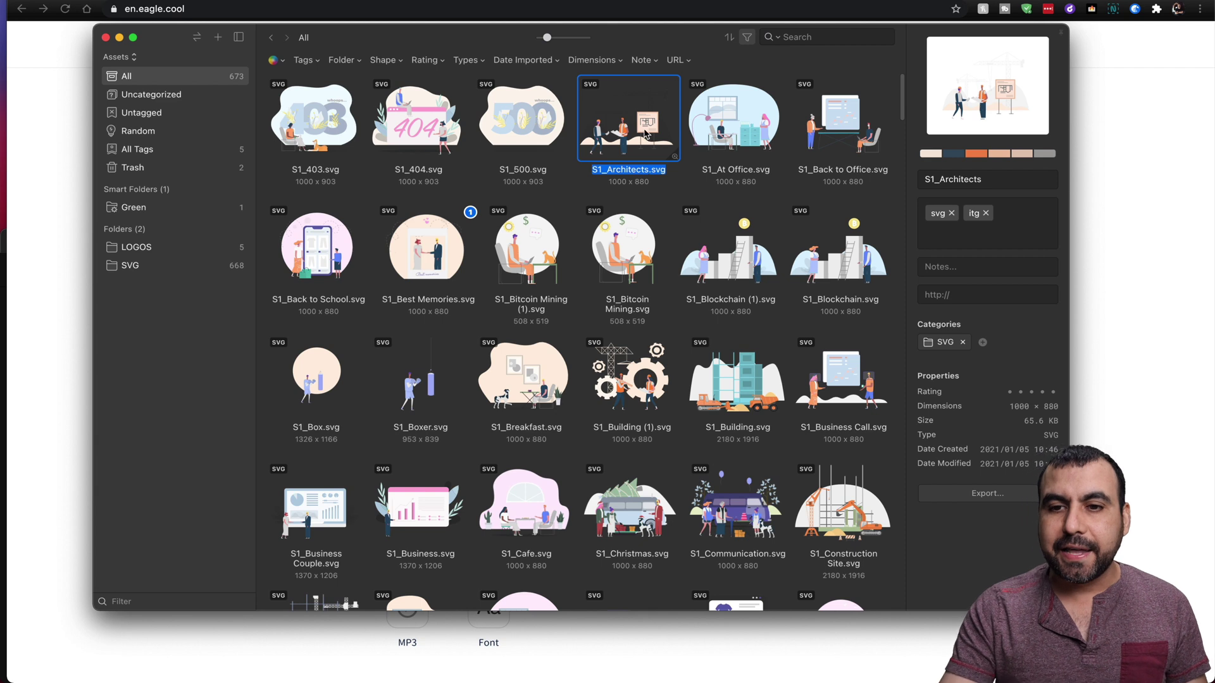
{"action": "left_click", "coordinate": [1030, 215]}
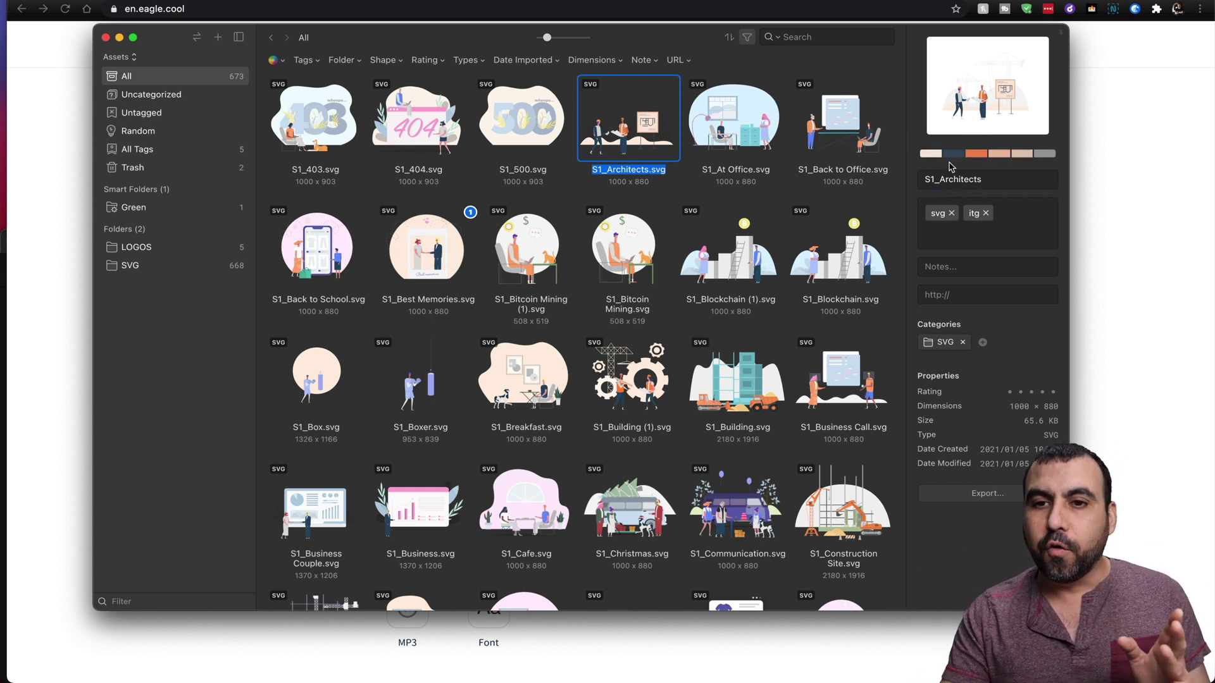
{"action": "left_click", "coordinate": [1018, 181]}
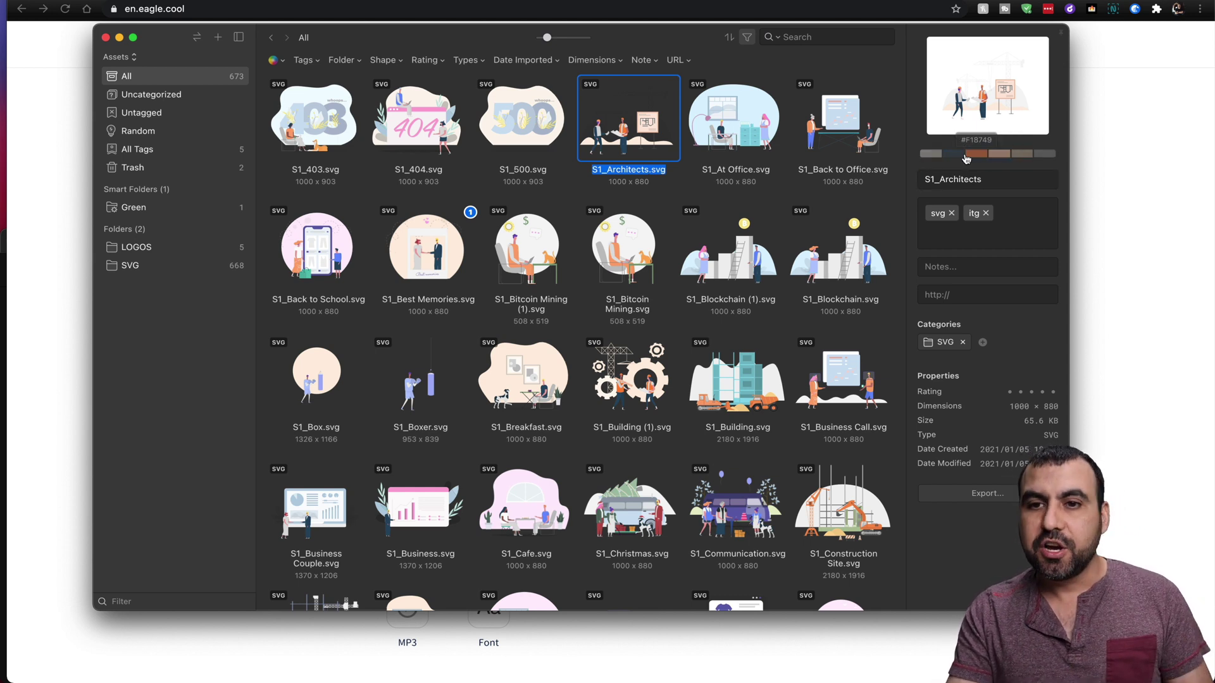
{"action": "left_click", "coordinate": [974, 176]}
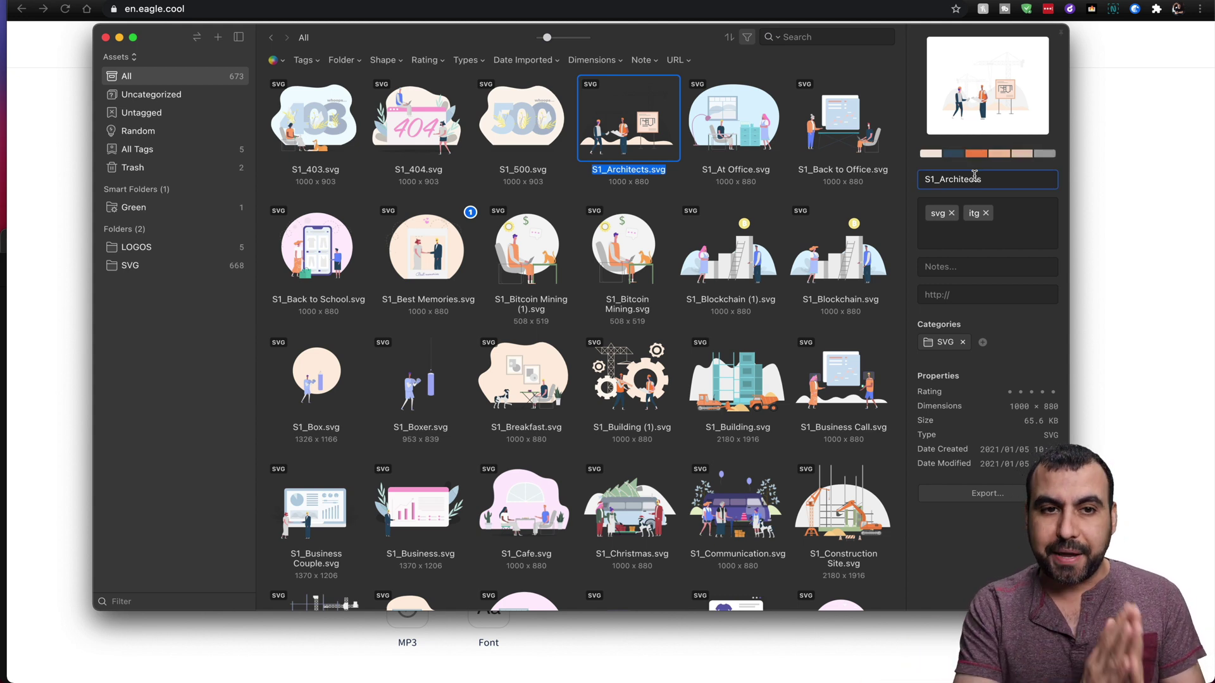
{"action": "left_click", "coordinate": [747, 37]}
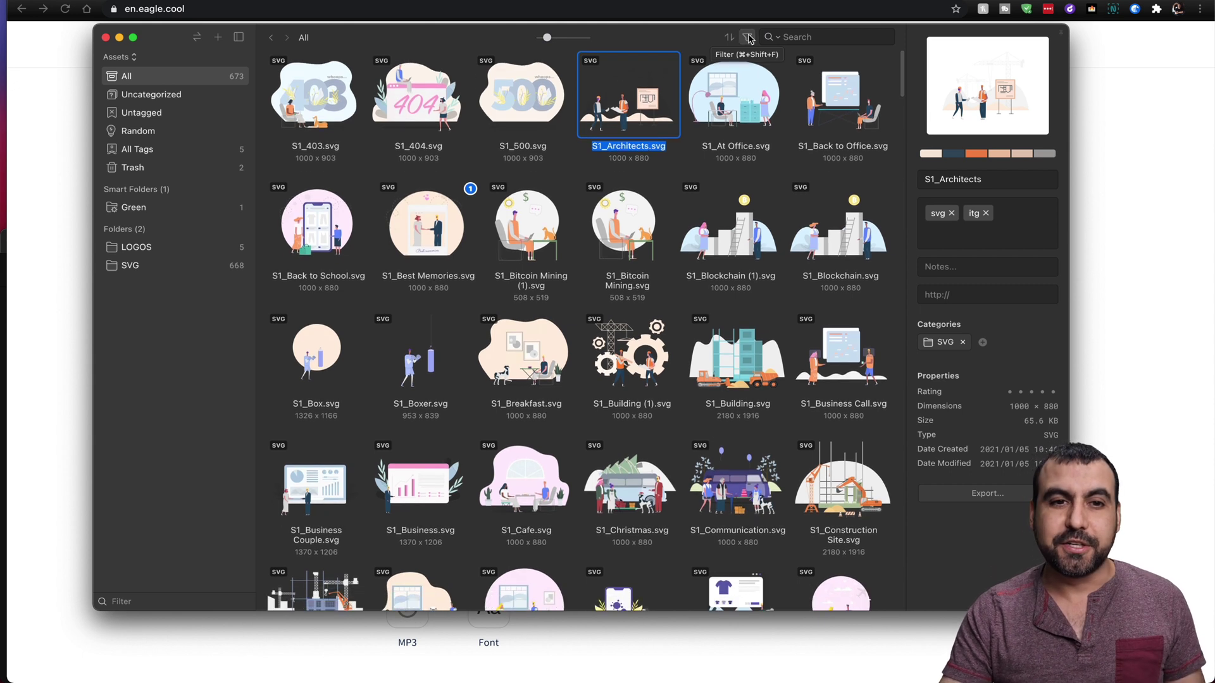
{"action": "left_click", "coordinate": [747, 37]}
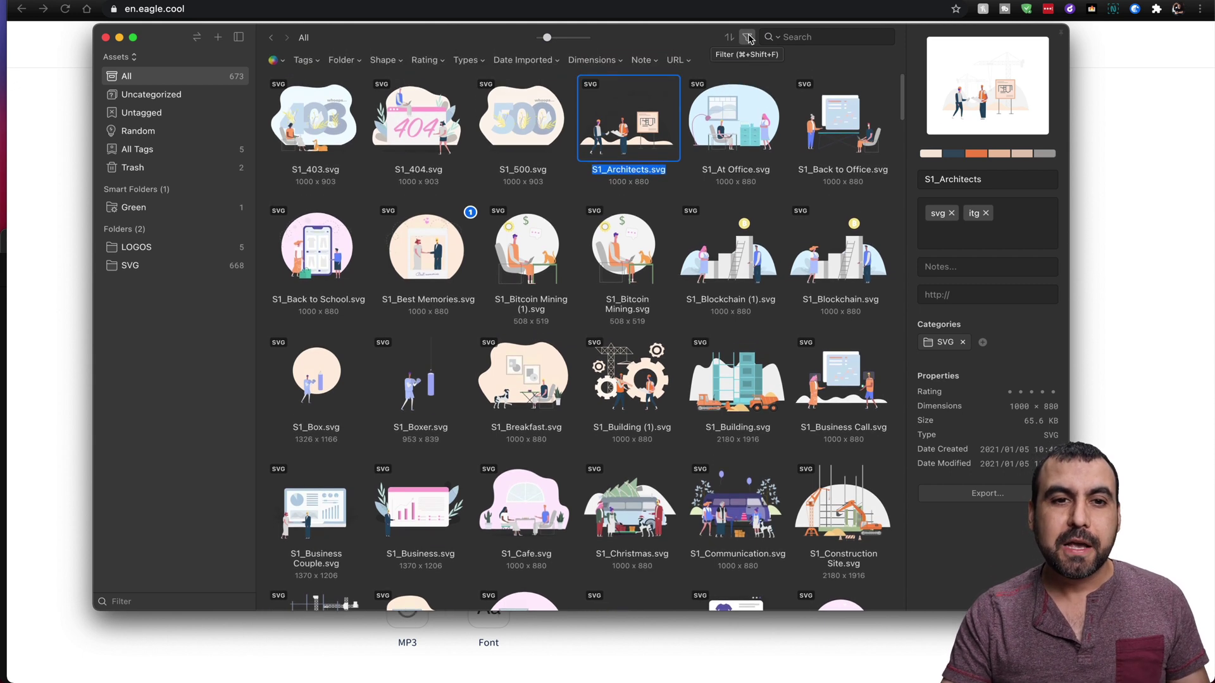
{"action": "left_click", "coordinate": [276, 64]}
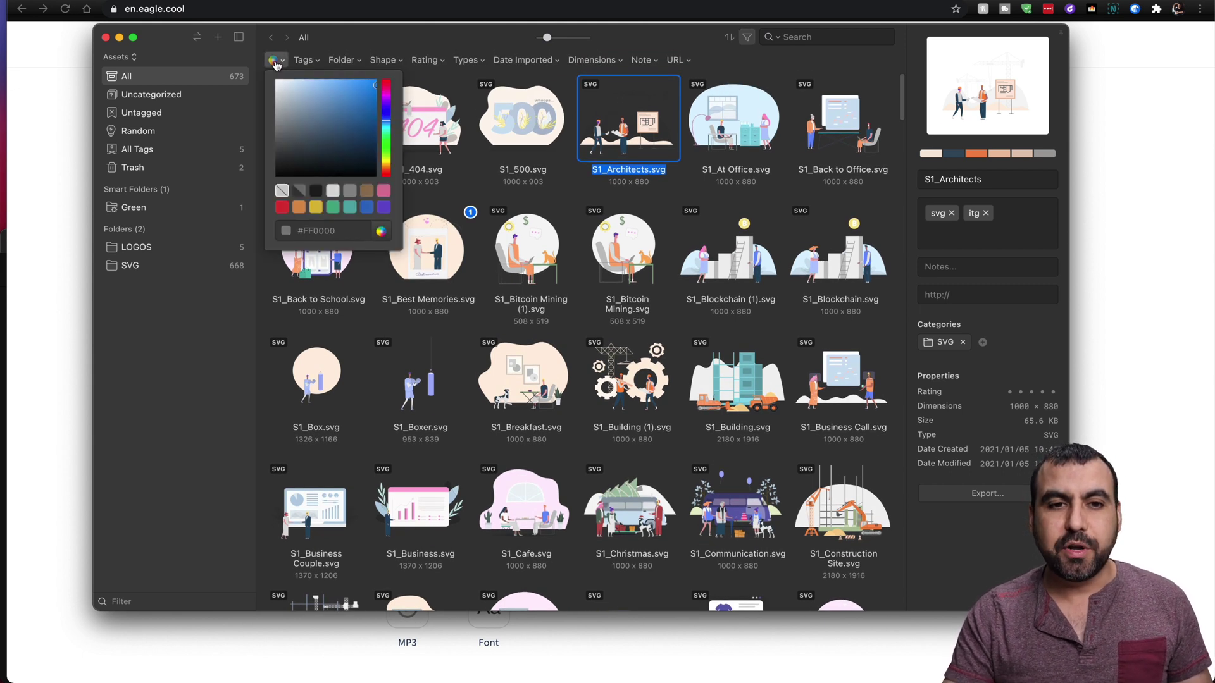
{"action": "left_click", "coordinate": [333, 208]}
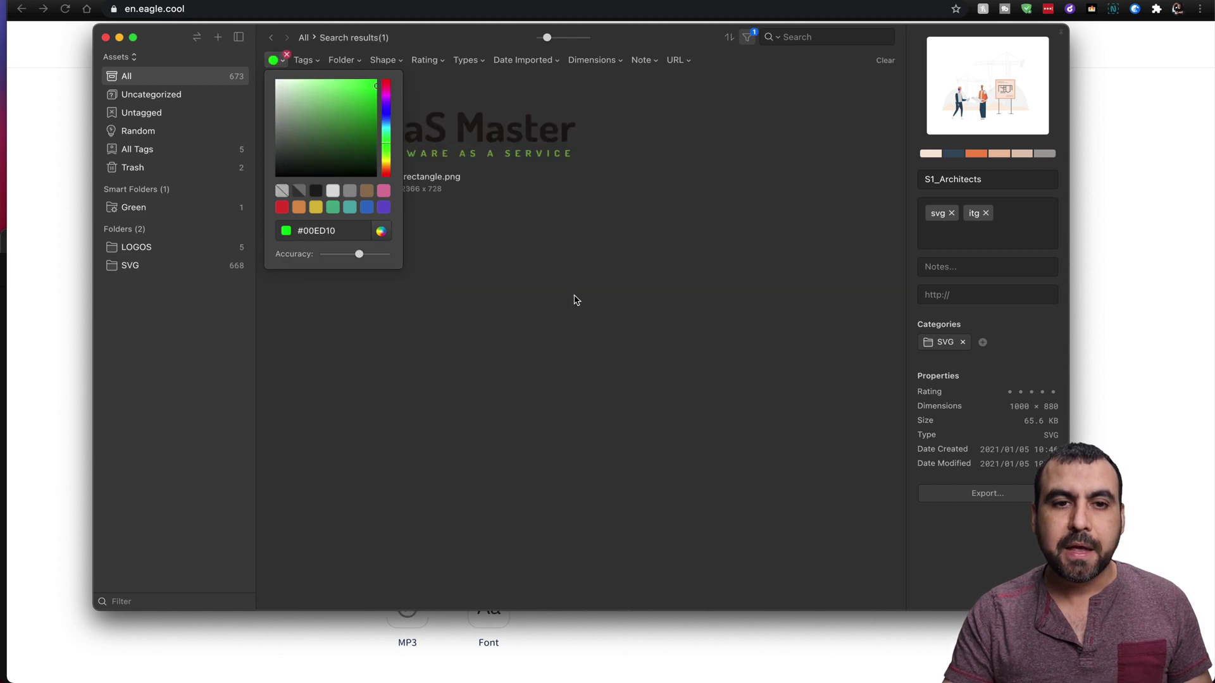
{"action": "left_click", "coordinate": [577, 300]}
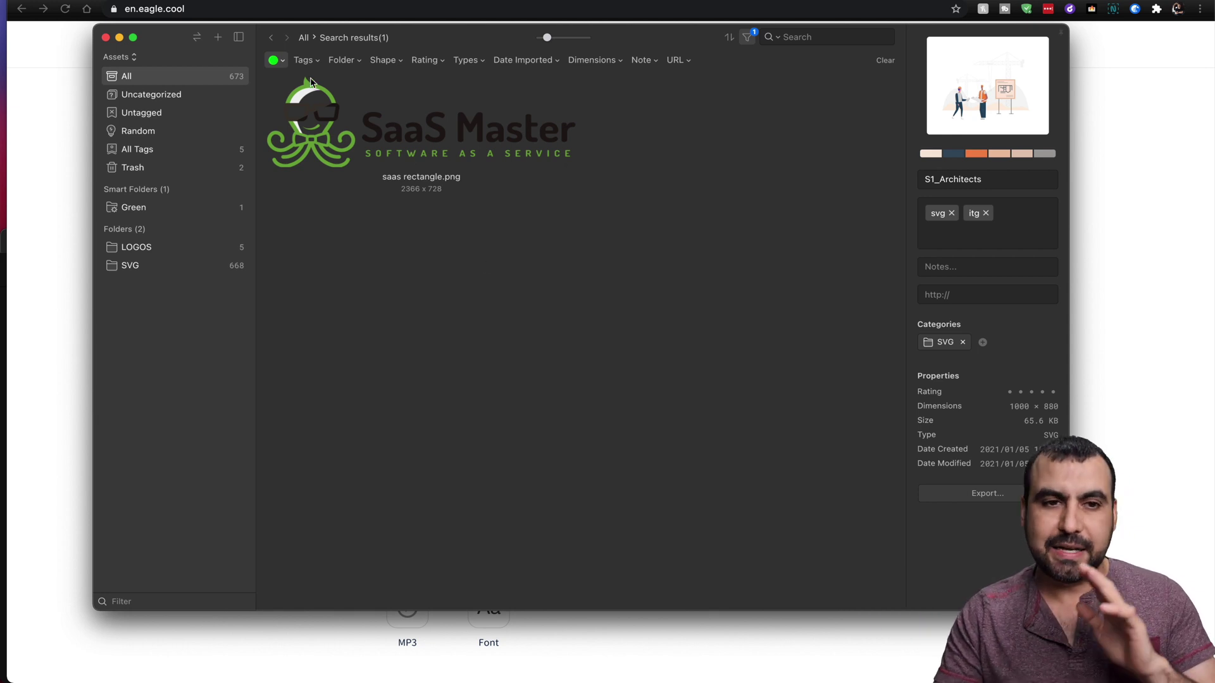
{"action": "left_click", "coordinate": [276, 61]}
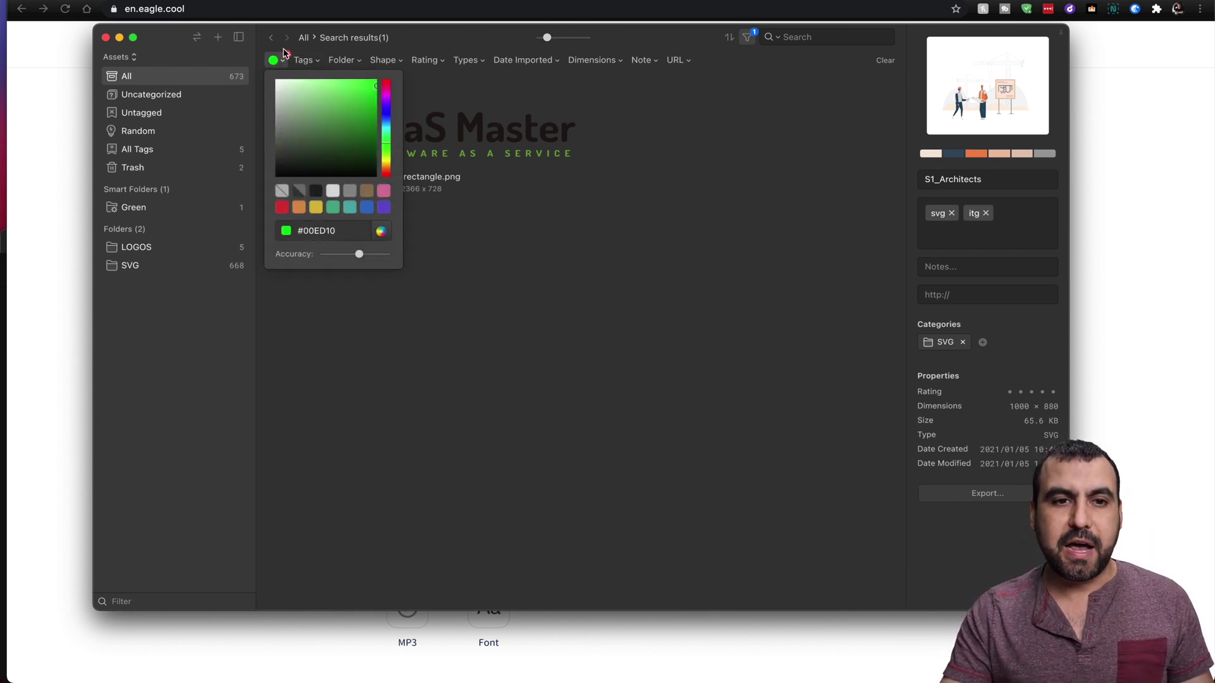
{"action": "left_click", "coordinate": [286, 55]}
{"action": "left_click", "coordinate": [303, 61]}
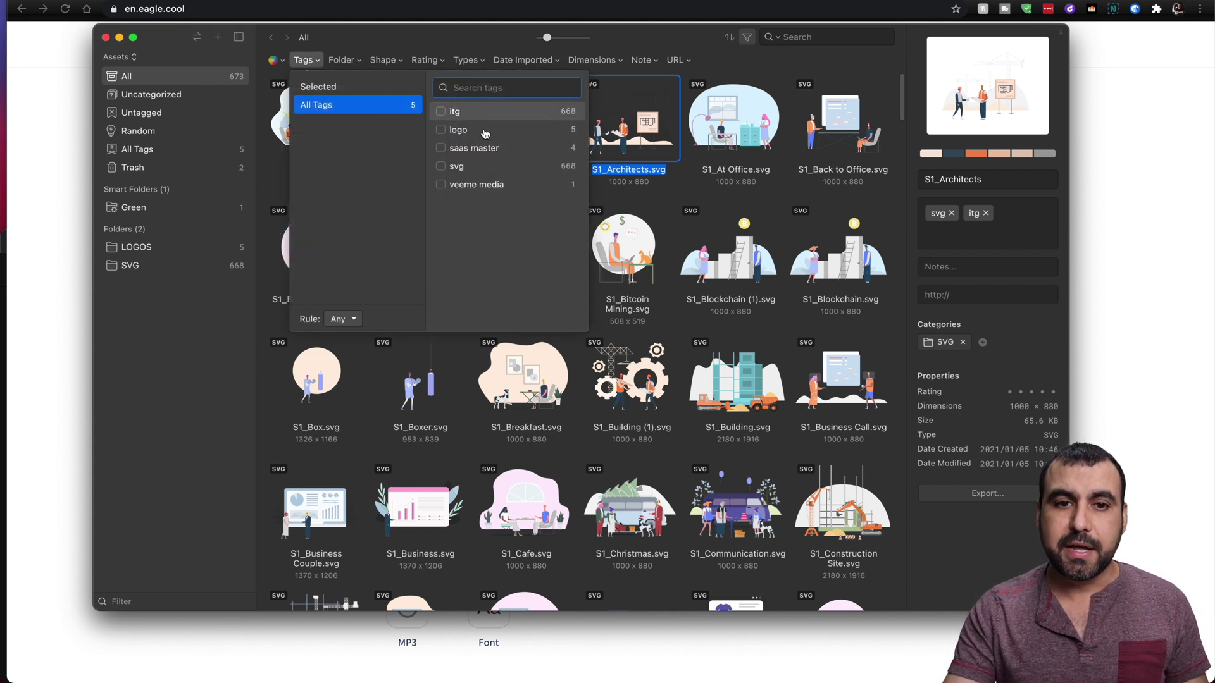
{"action": "left_click", "coordinate": [459, 134]}
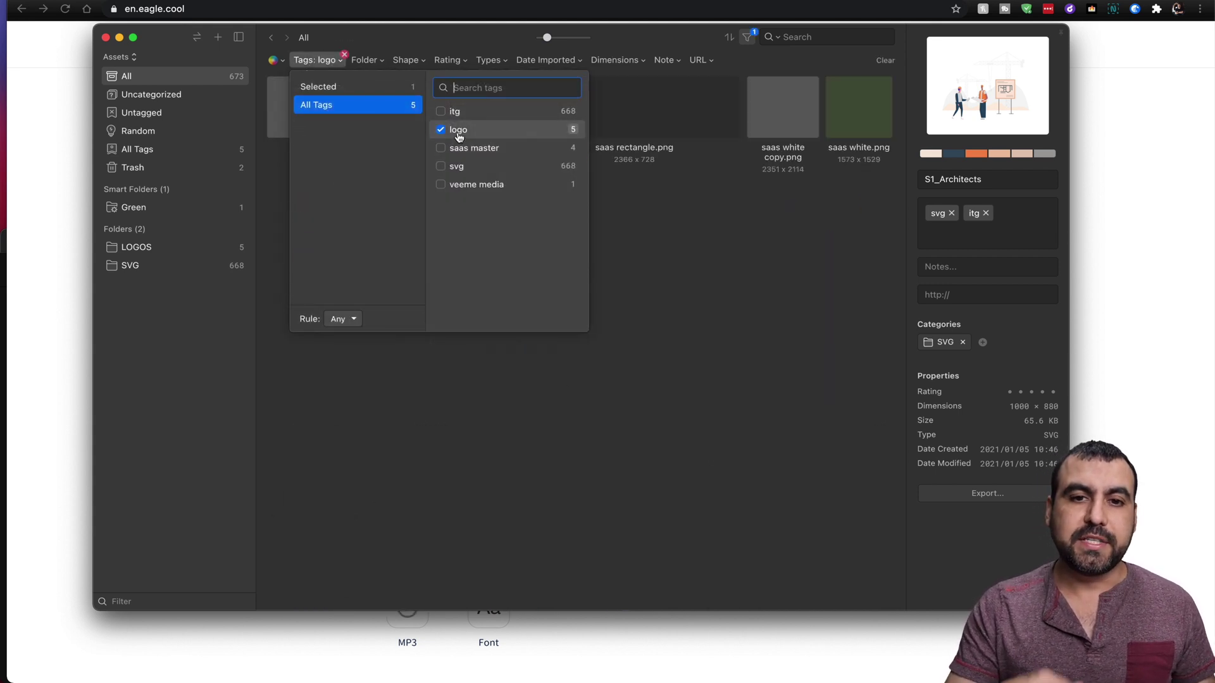
{"action": "left_click", "coordinate": [758, 319]}
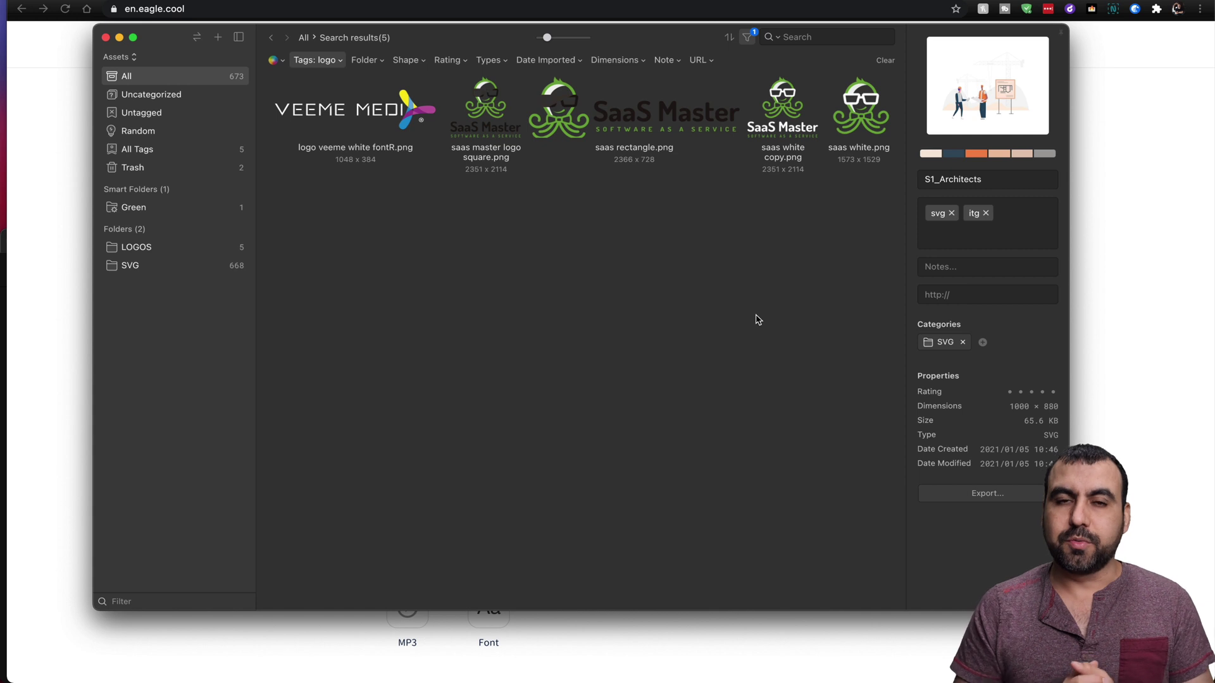
{"action": "left_click", "coordinate": [184, 250]}
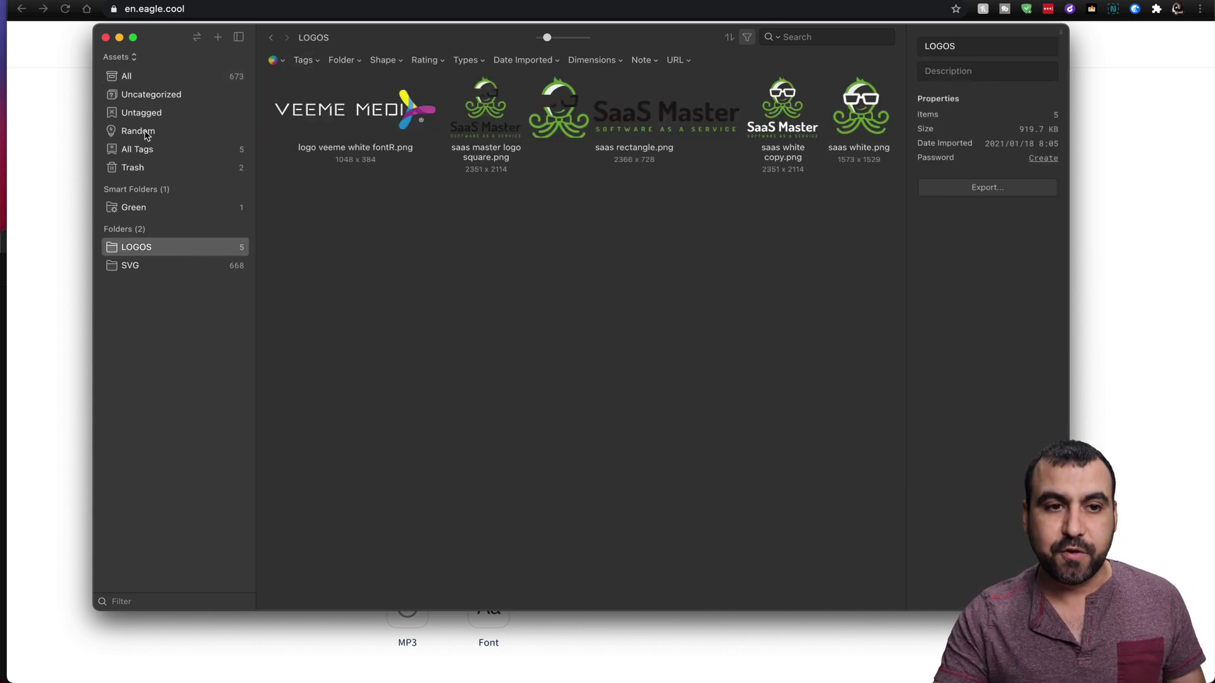
{"action": "left_click", "coordinate": [133, 77]}
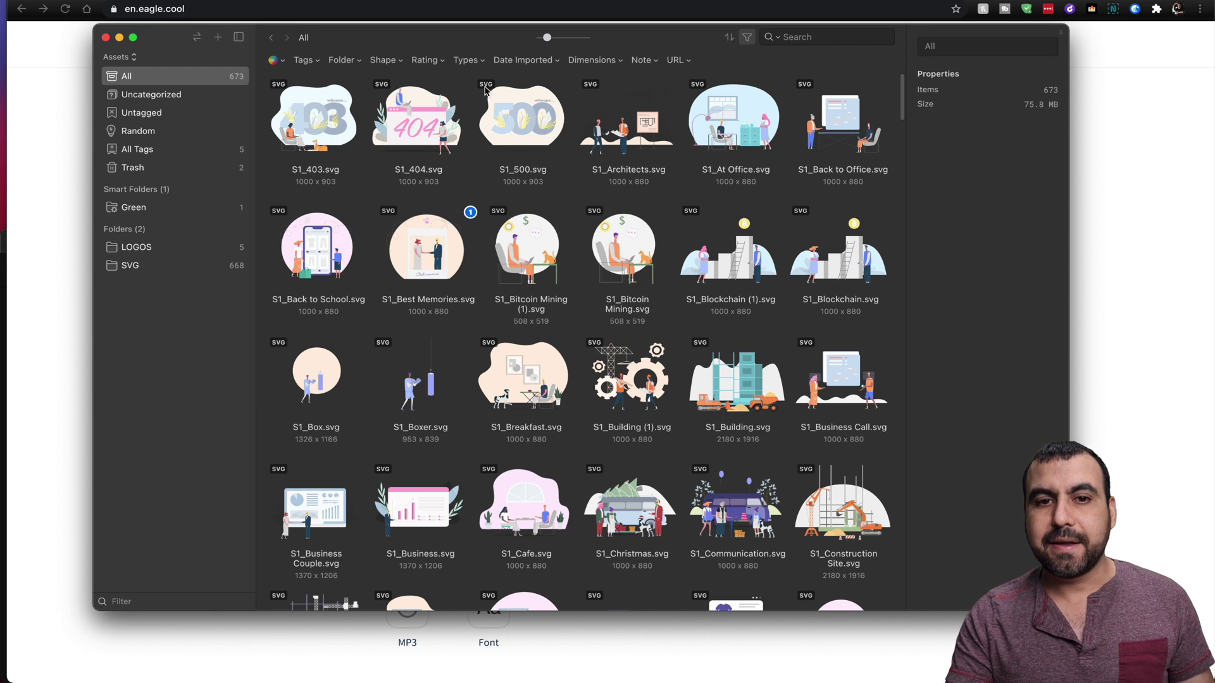
{"action": "left_click", "coordinate": [534, 118]}
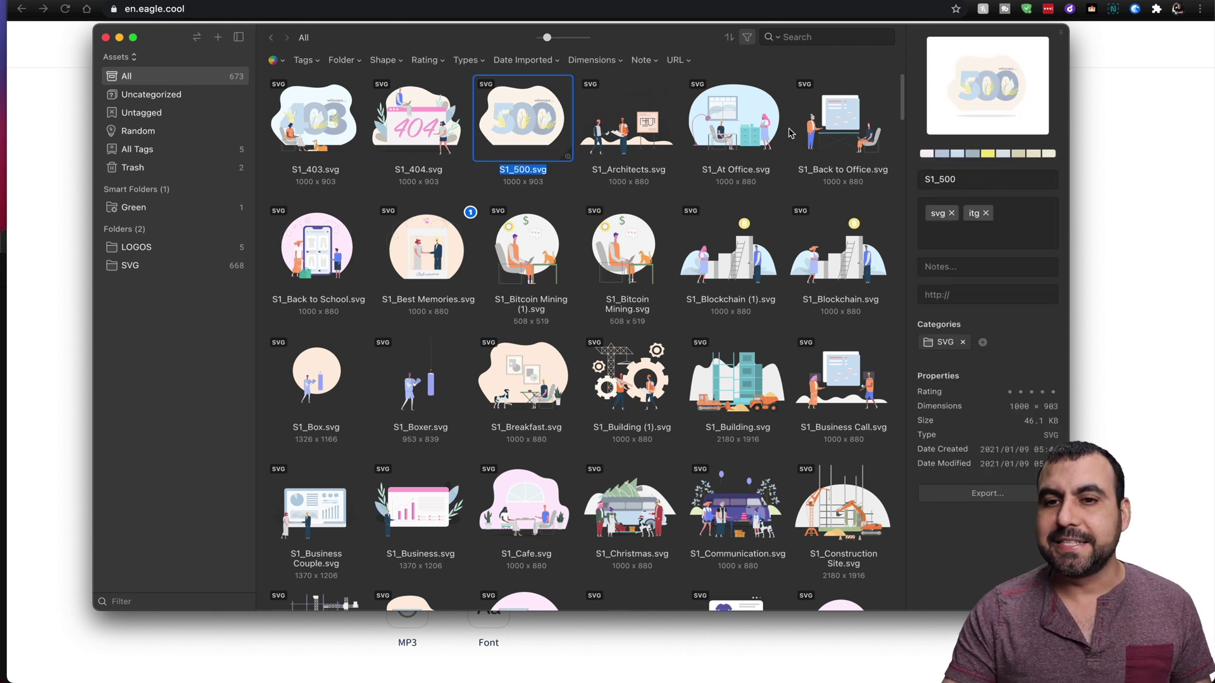
{"action": "left_click", "coordinate": [1011, 226]}
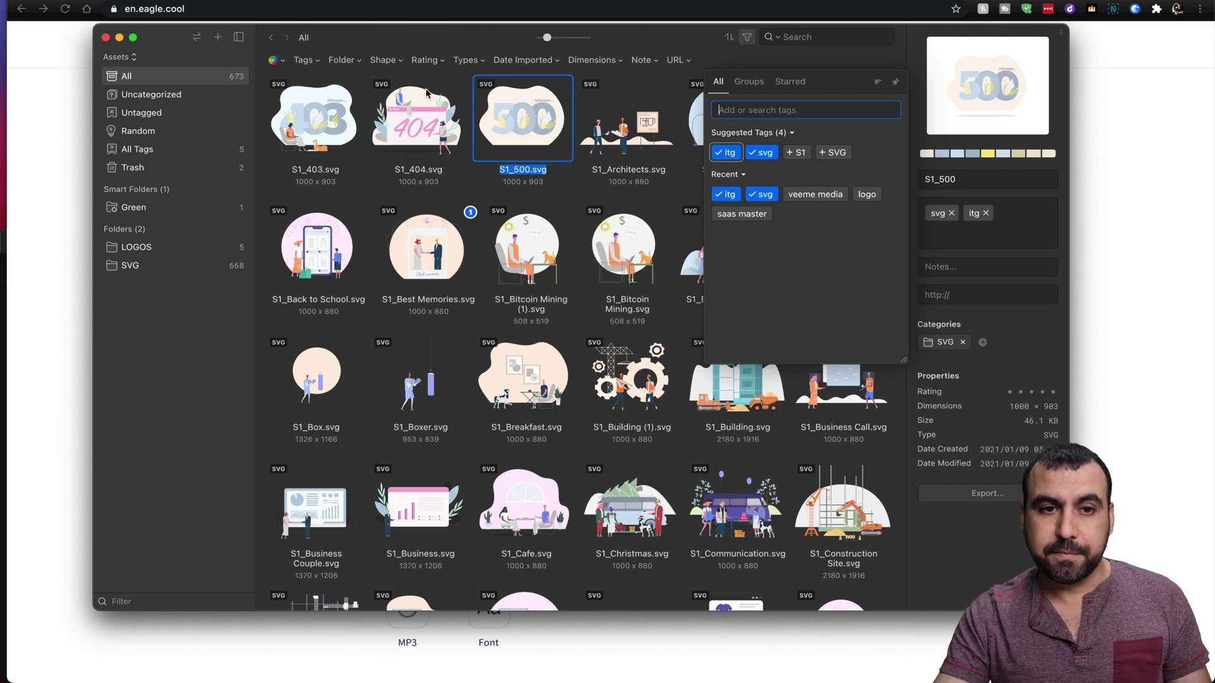
{"action": "left_click", "coordinate": [362, 45]}
{"action": "left_click", "coordinate": [354, 61]}
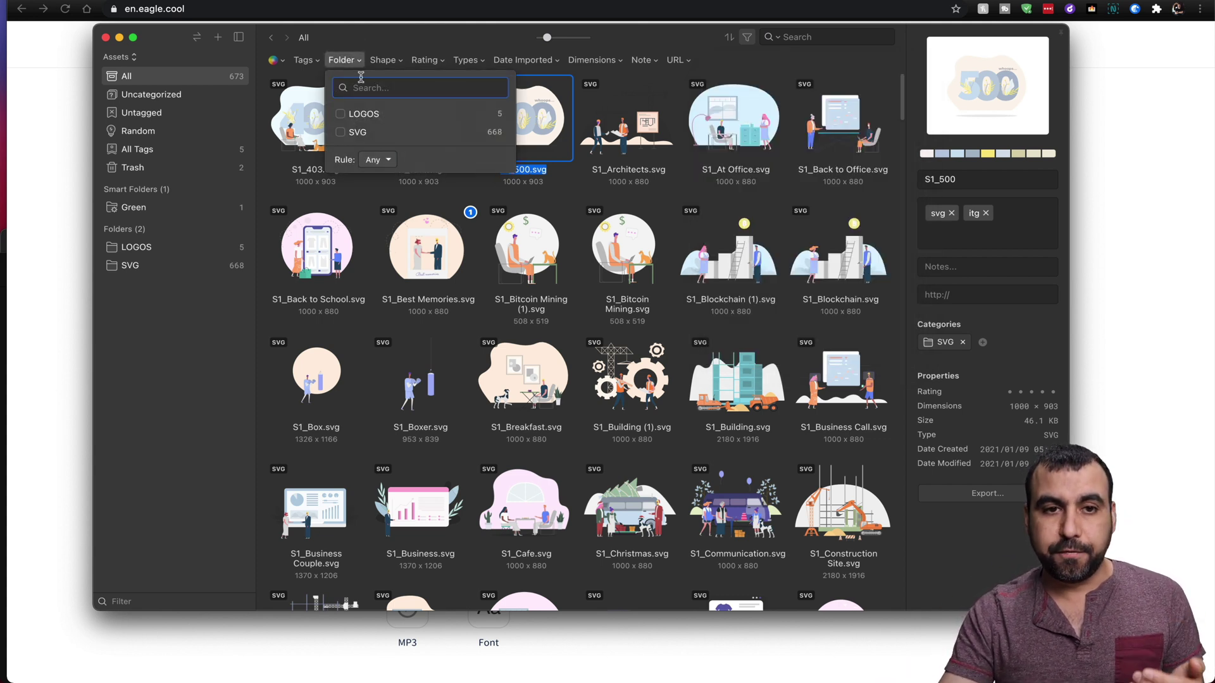
{"action": "left_click", "coordinate": [384, 60]}
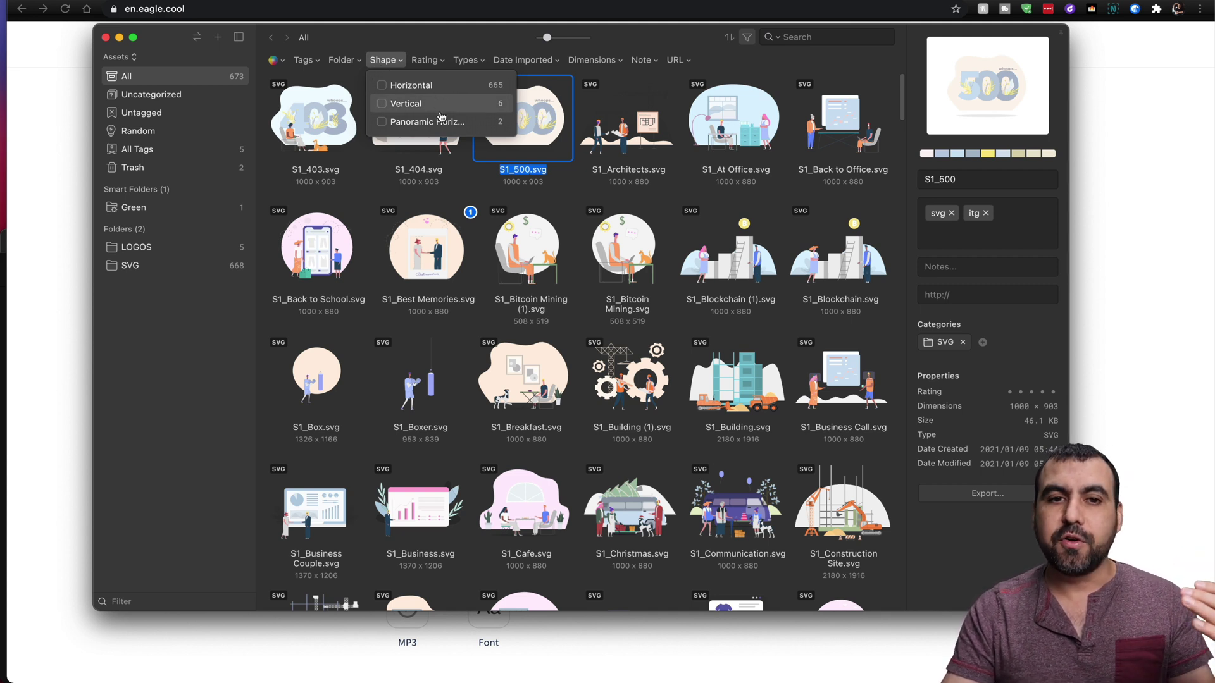
{"action": "left_click", "coordinate": [439, 60]}
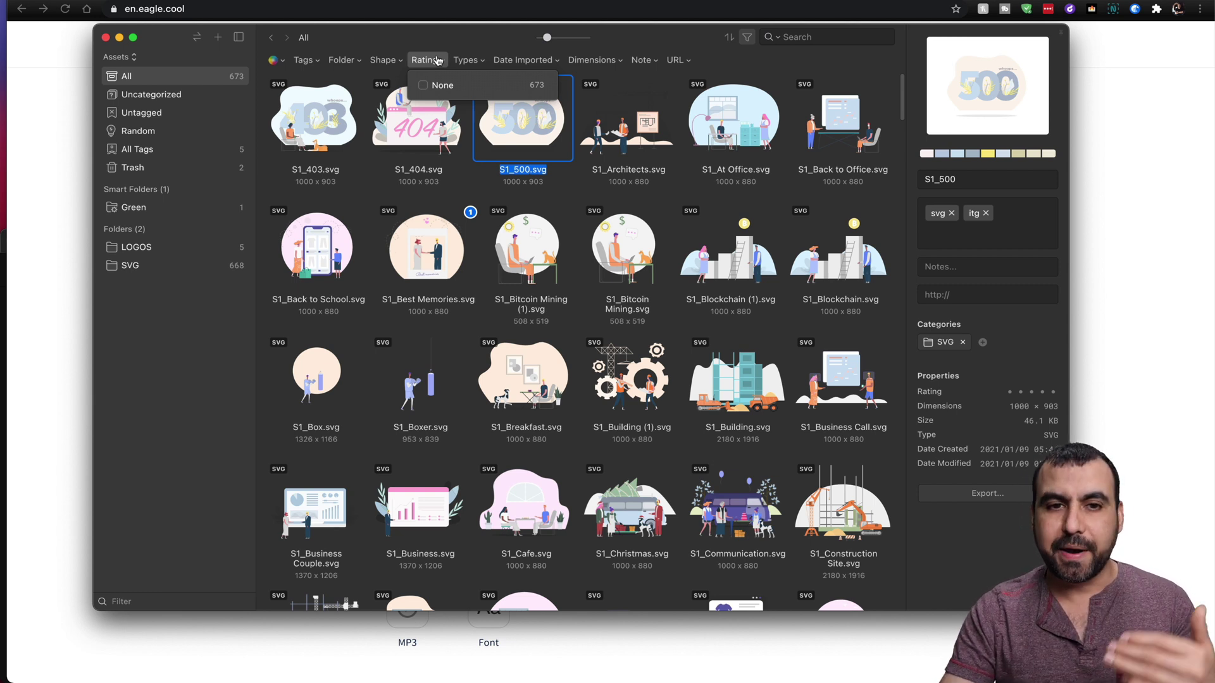
{"action": "left_click", "coordinate": [471, 62]}
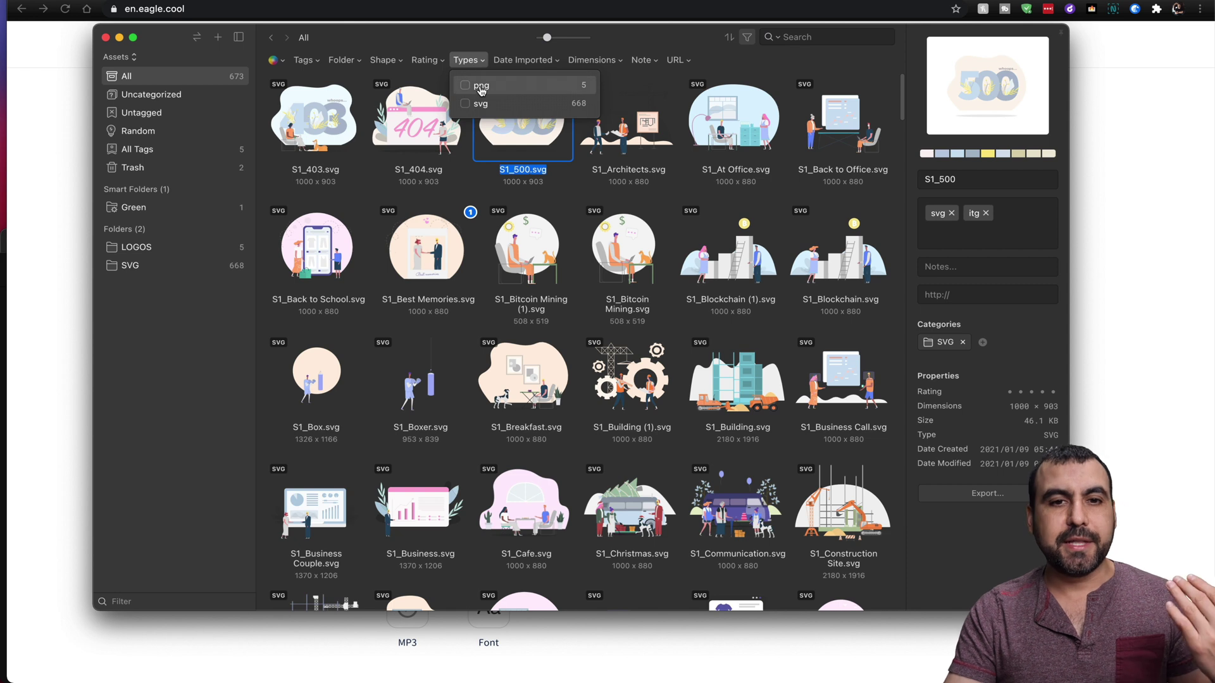
{"action": "left_click", "coordinate": [525, 61]}
{"action": "left_click", "coordinate": [592, 59]}
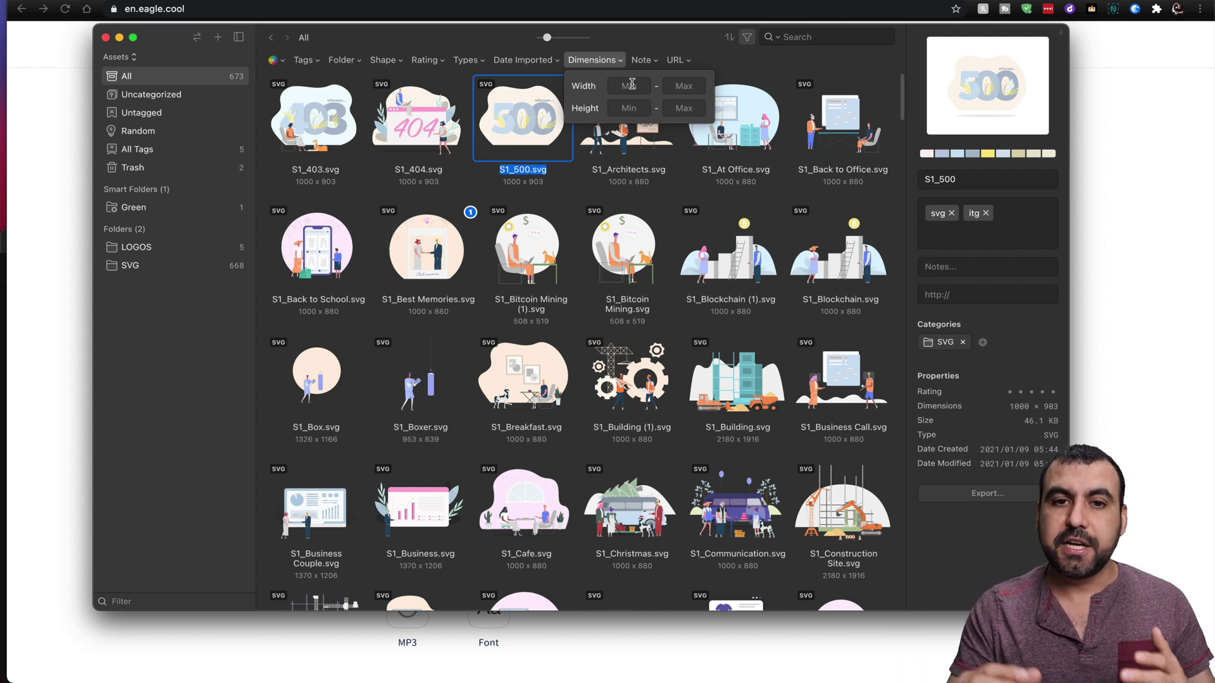
{"action": "left_click", "coordinate": [641, 59]}
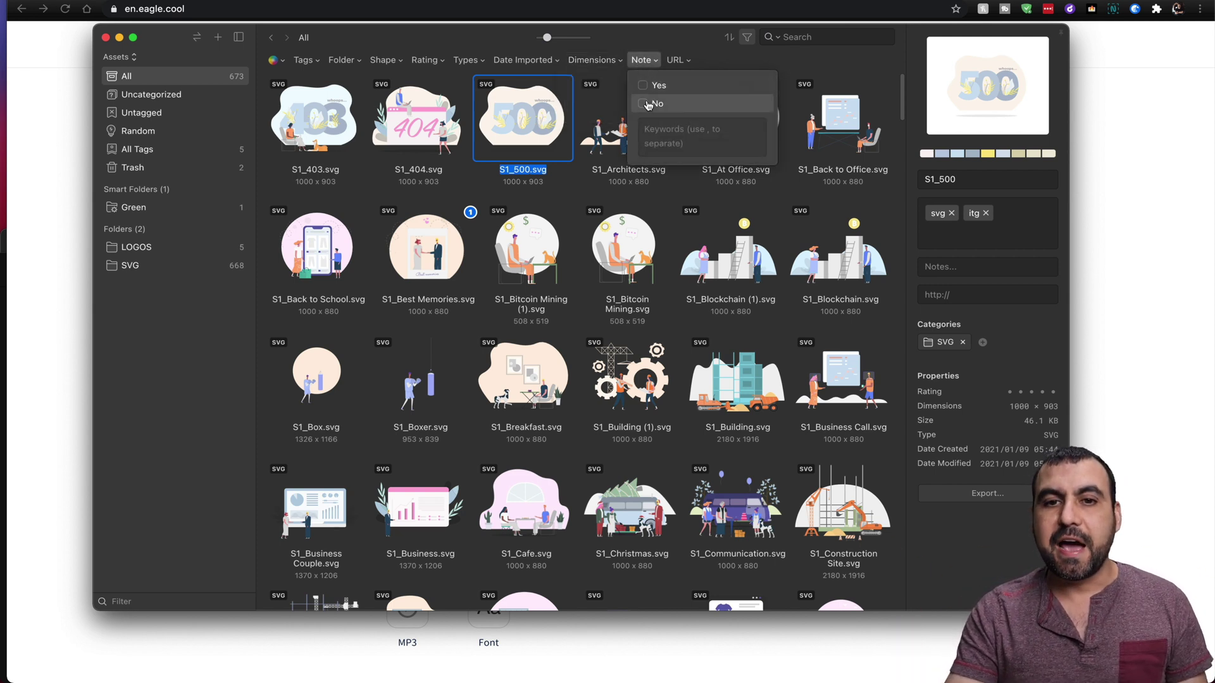
{"action": "left_click", "coordinate": [674, 62]}
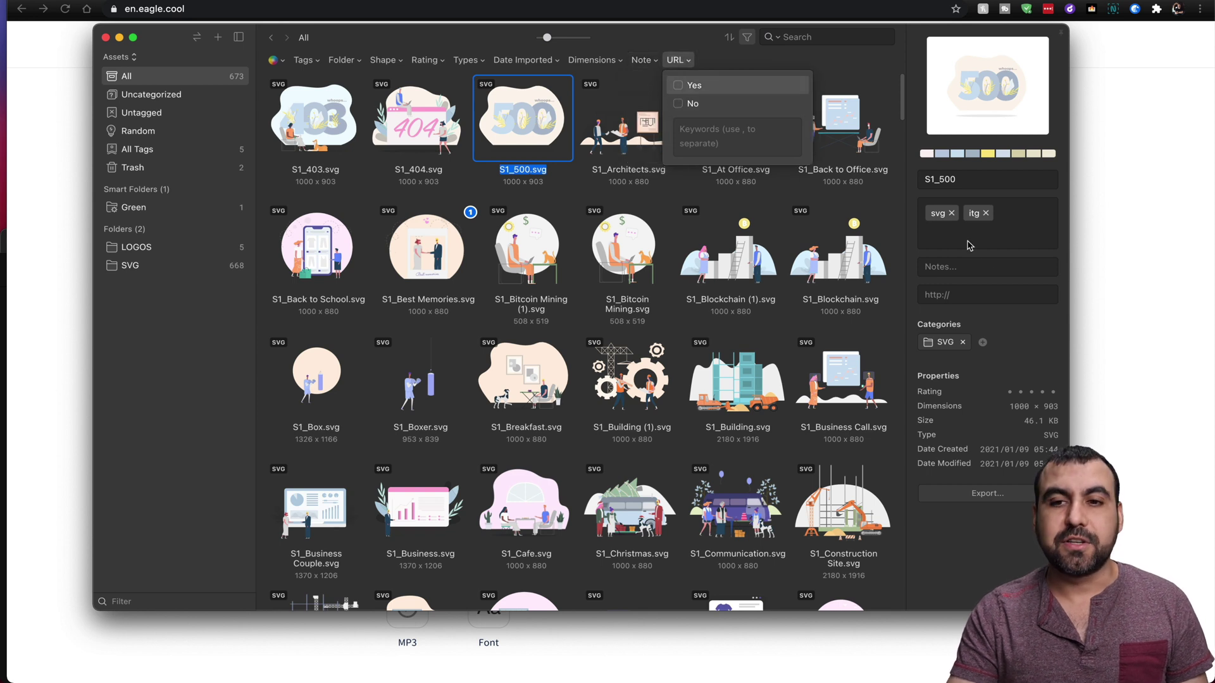
{"action": "left_click", "coordinate": [1014, 331]}
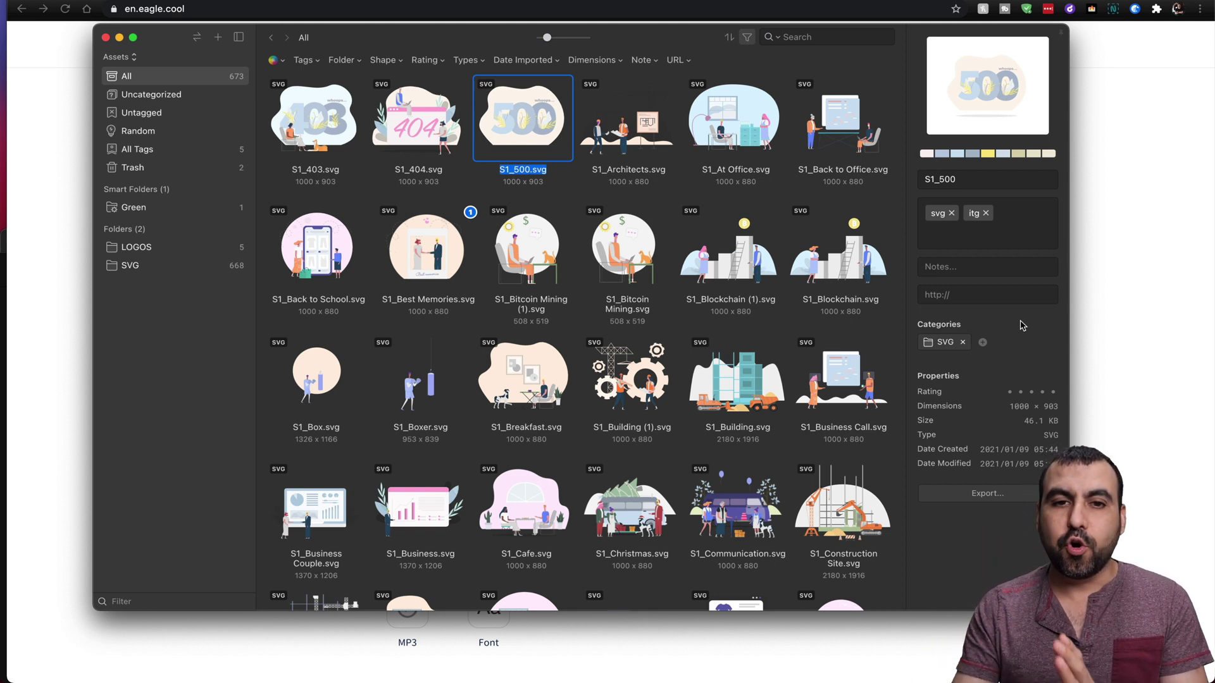
- Annotate the 'whoops...' area of S1_500.svg with the comment 'words', then return to All assets
{"action": "double_click", "coordinate": [530, 124]}
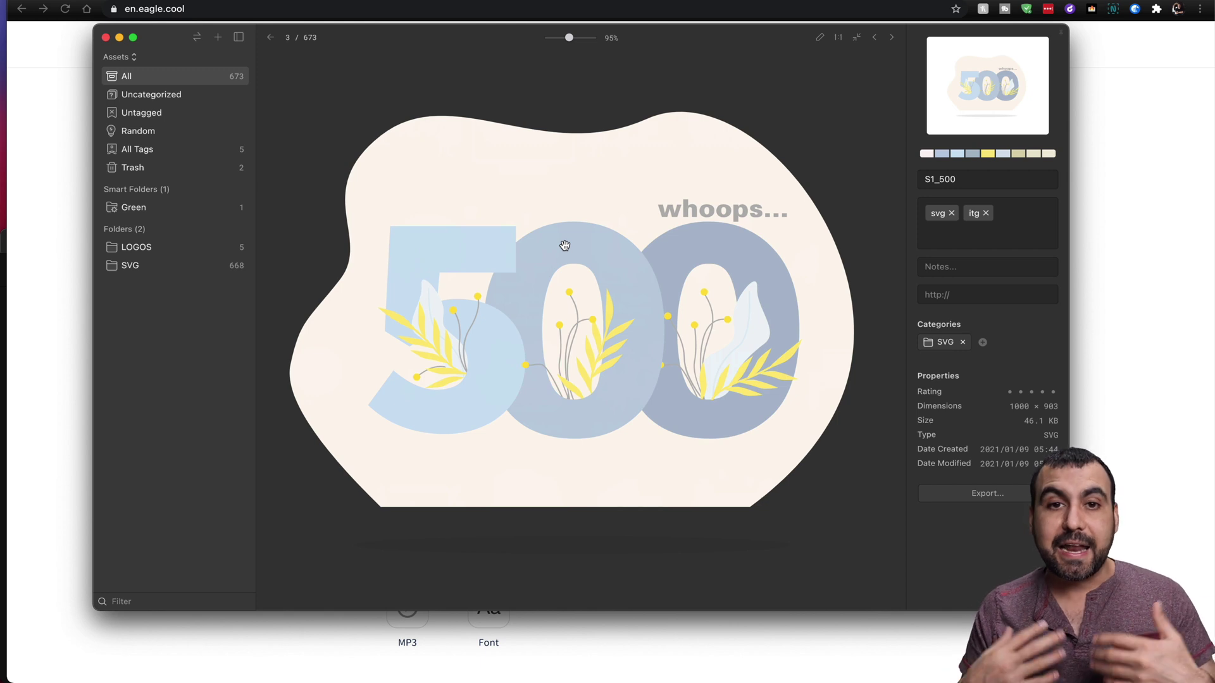
{"action": "left_click", "coordinate": [821, 39]}
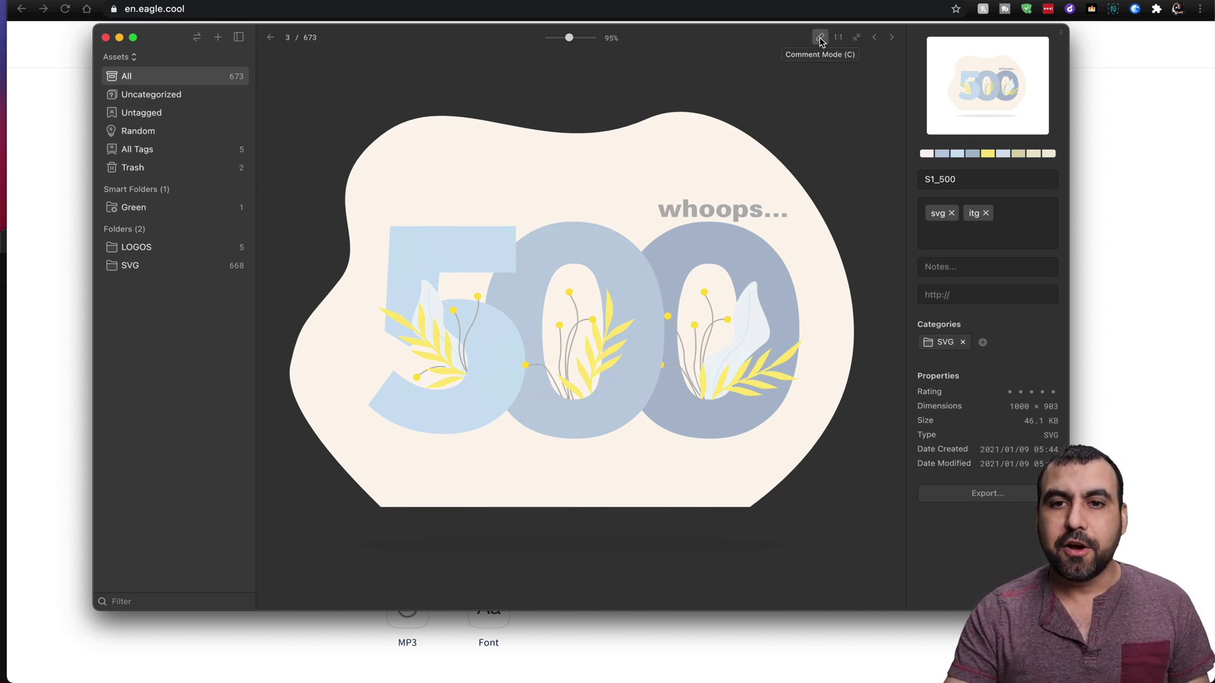
{"action": "left_click_drag", "start_coordinate": [656, 195], "coordinate": [799, 233]}
{"action": "type", "text": "words"}
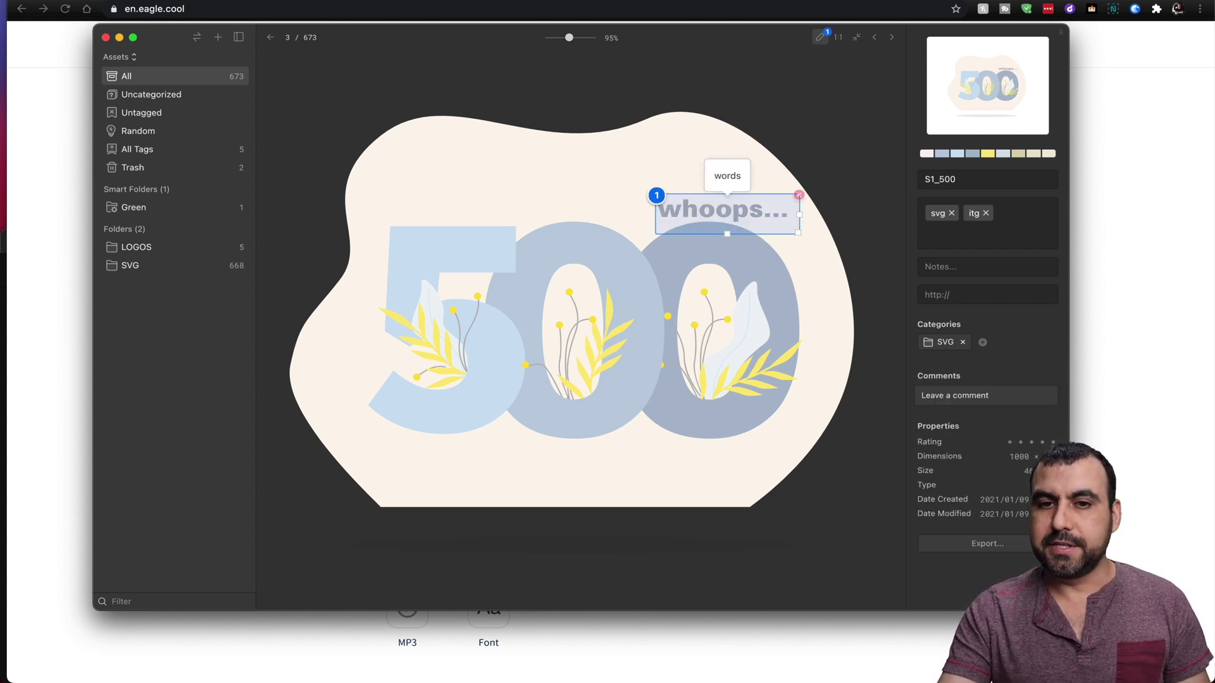
{"action": "key", "text": "Return"}
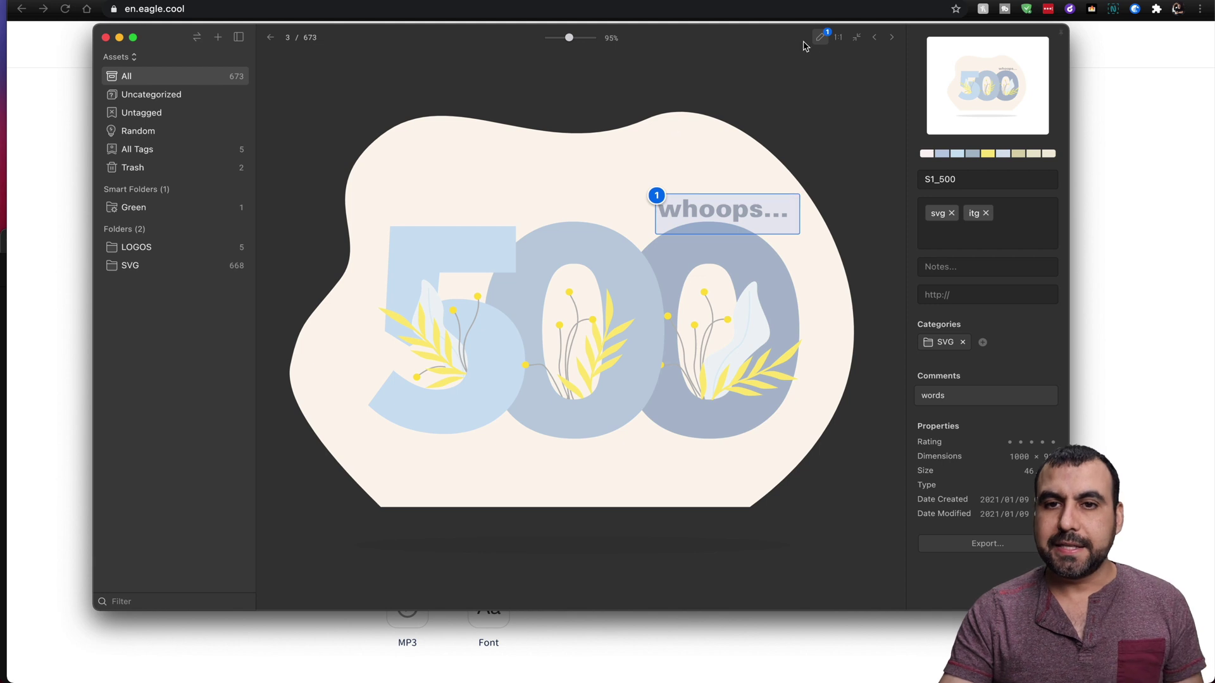
{"action": "left_click", "coordinate": [820, 37]}
{"action": "left_click", "coordinate": [151, 83]}
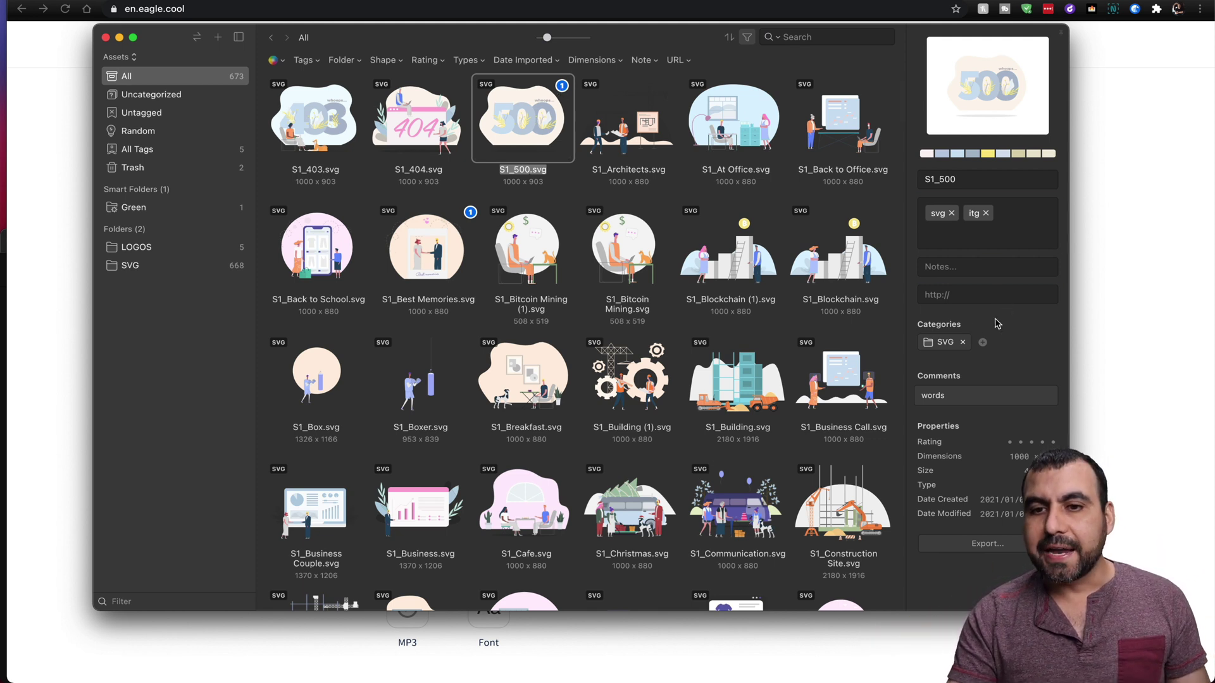
- Start editing the illustration's Notes field, then open a Finder window on the Desktop
{"action": "left_click", "coordinate": [974, 268]}
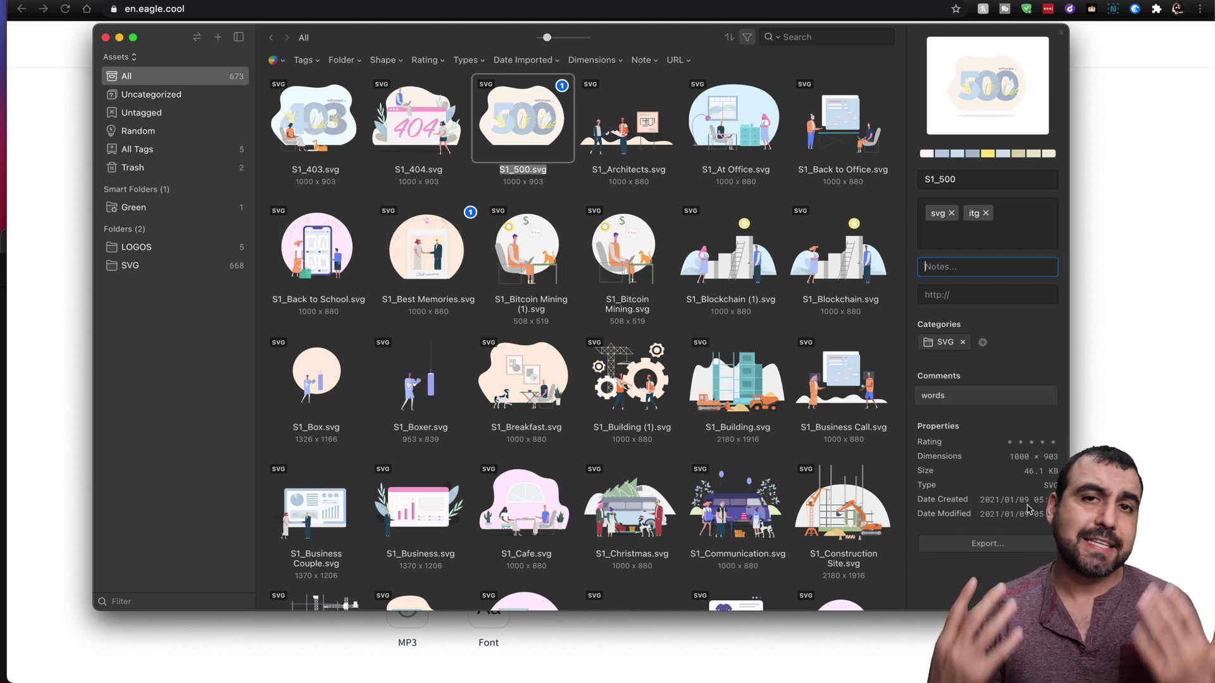
{"action": "left_click", "coordinate": [6, 486]}
- Import the six E-Sender_final logo files from Finder and tag them all 'logo'
{"action": "double_click", "coordinate": [190, 326]}
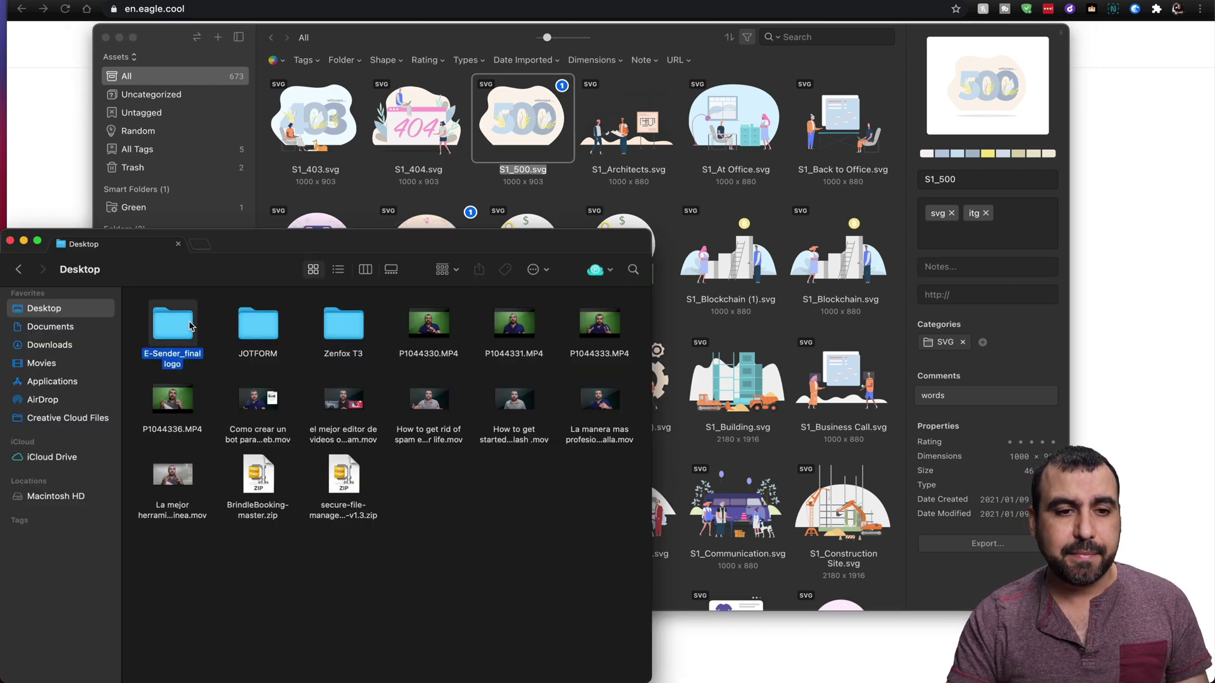
{"action": "left_click_drag", "start_coordinate": [586, 324], "coordinate": [577, 109]}
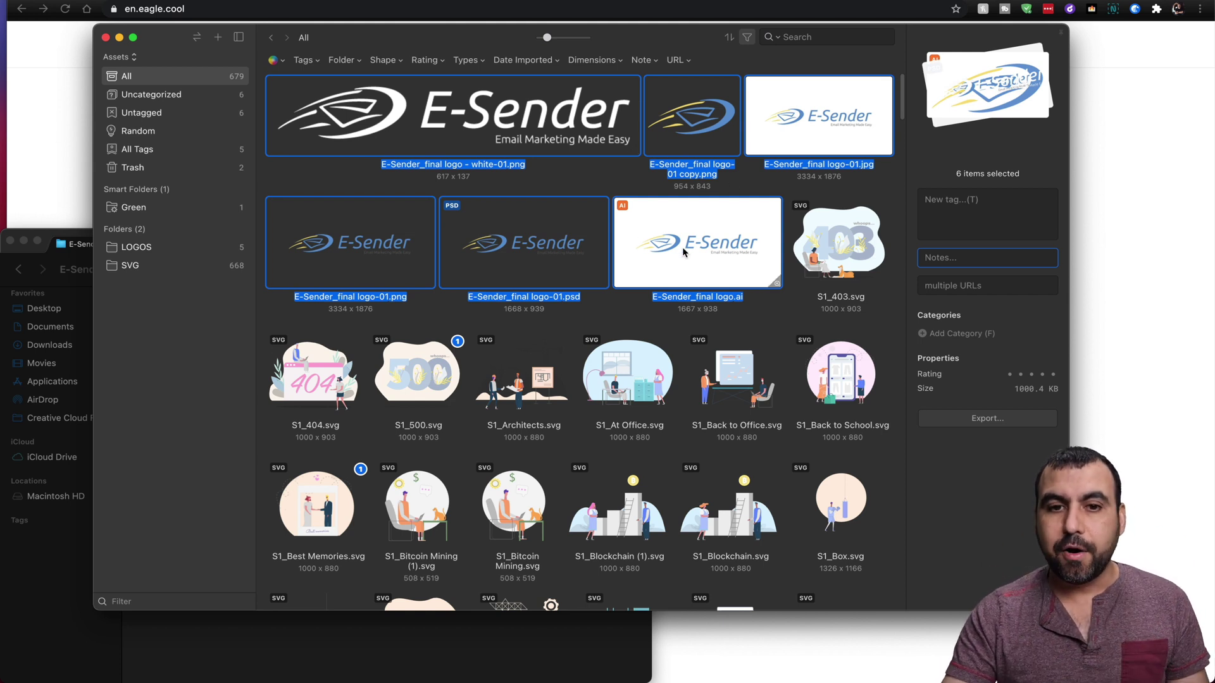
{"action": "left_click", "coordinate": [975, 214]}
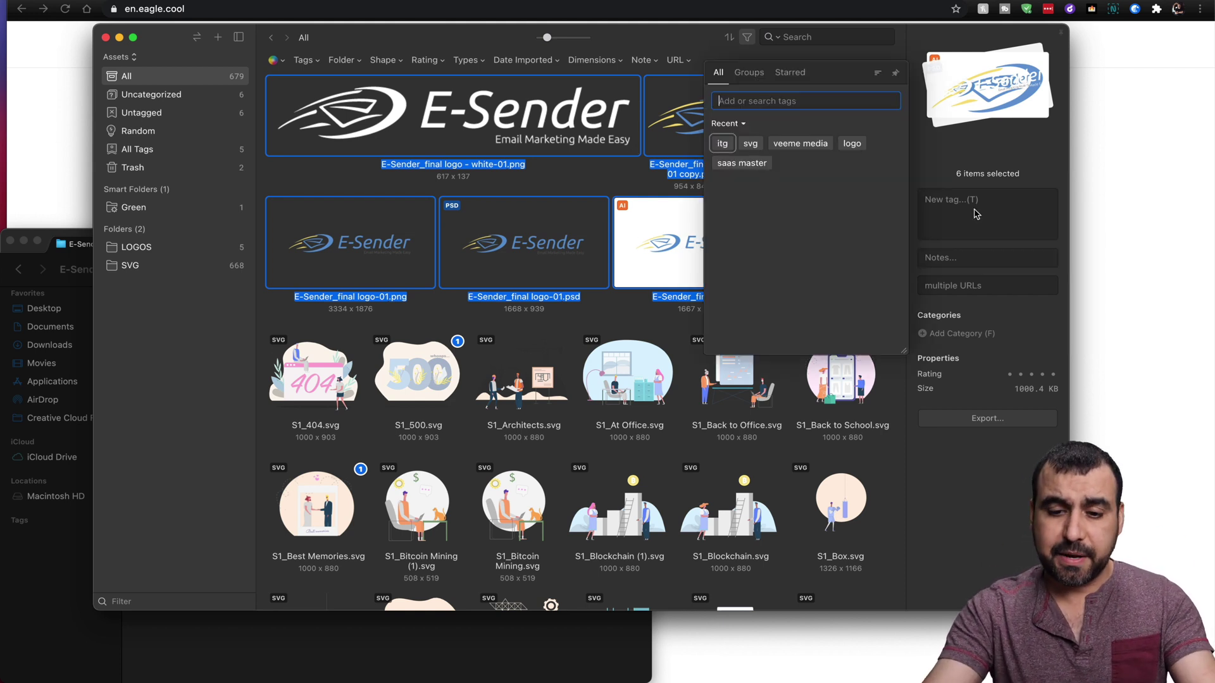
{"action": "left_click", "coordinate": [849, 144]}
{"action": "left_click", "coordinate": [990, 169]}
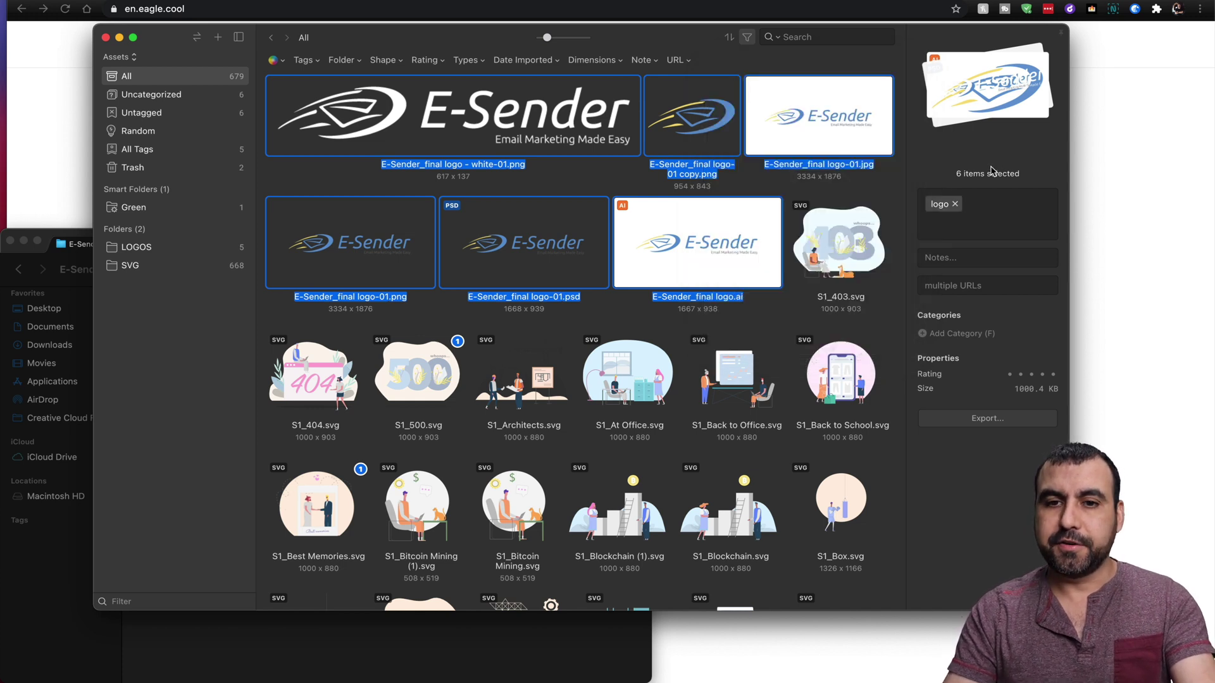
{"action": "left_click", "coordinate": [889, 186]}
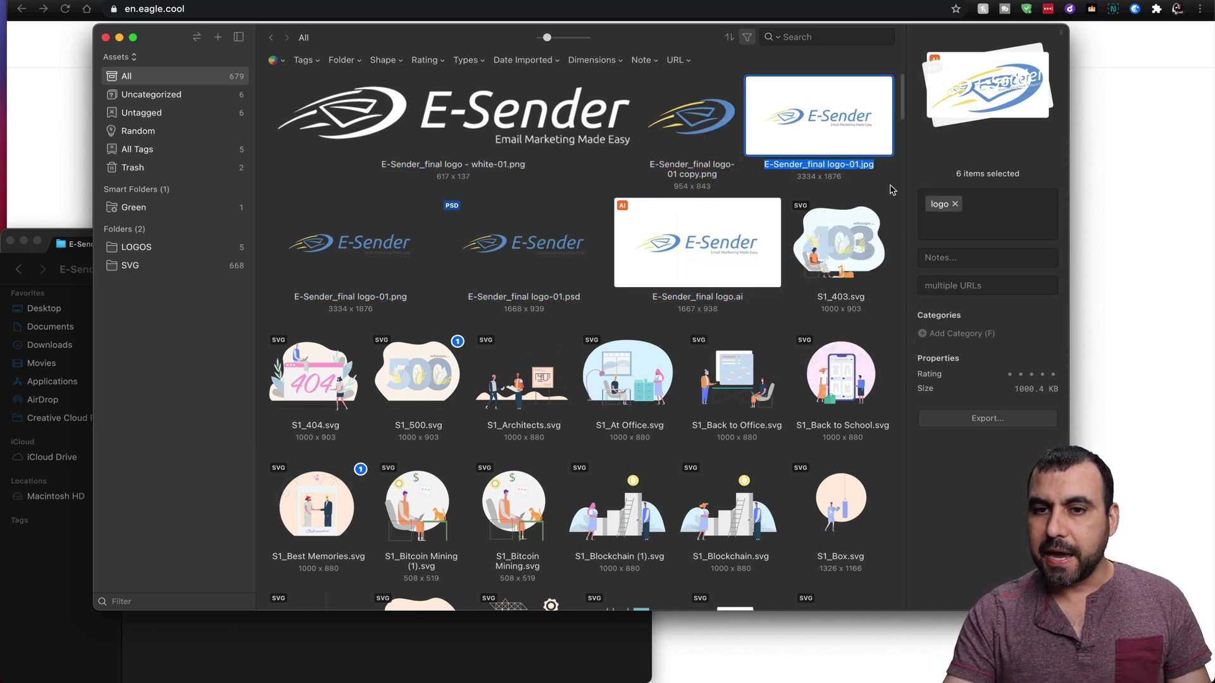
{"action": "left_click", "coordinate": [552, 120]}
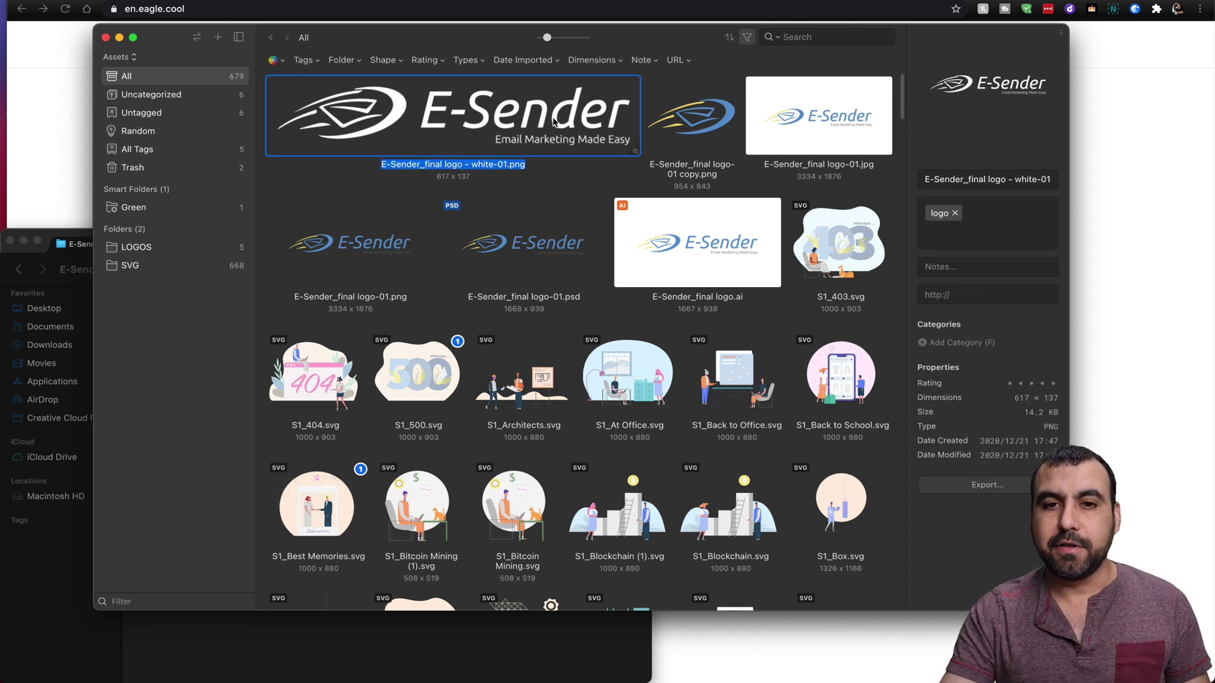
{"action": "left_click", "coordinate": [671, 120]}
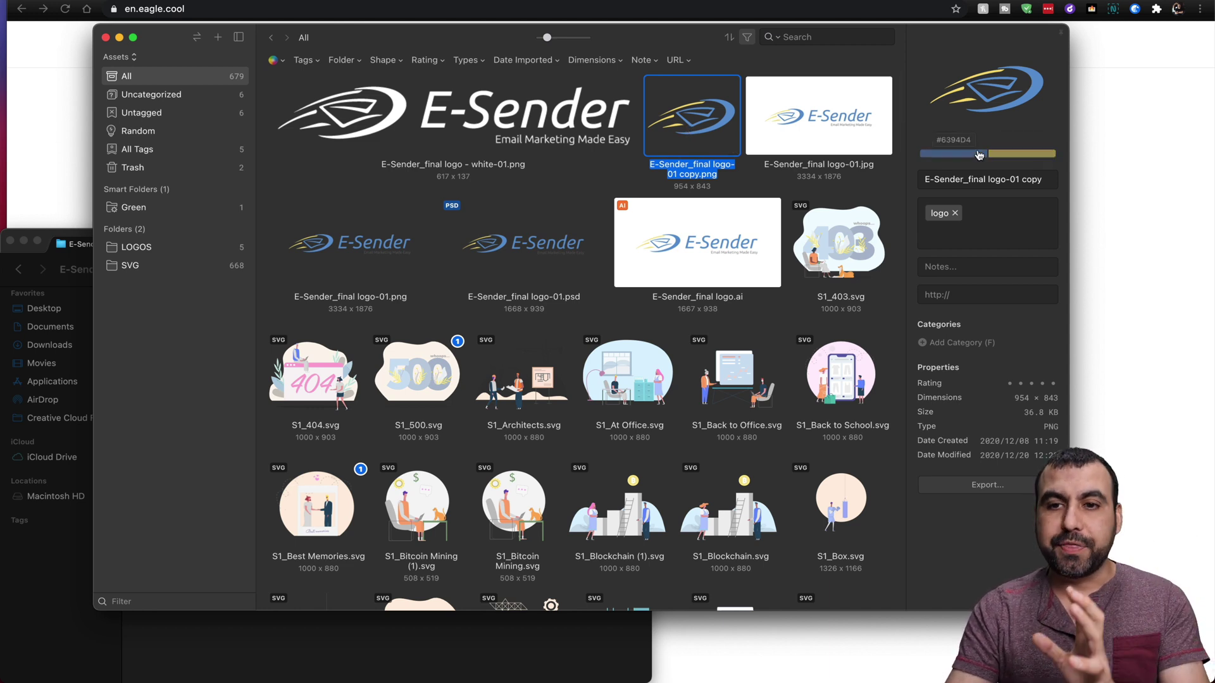
{"action": "left_click", "coordinate": [634, 147]}
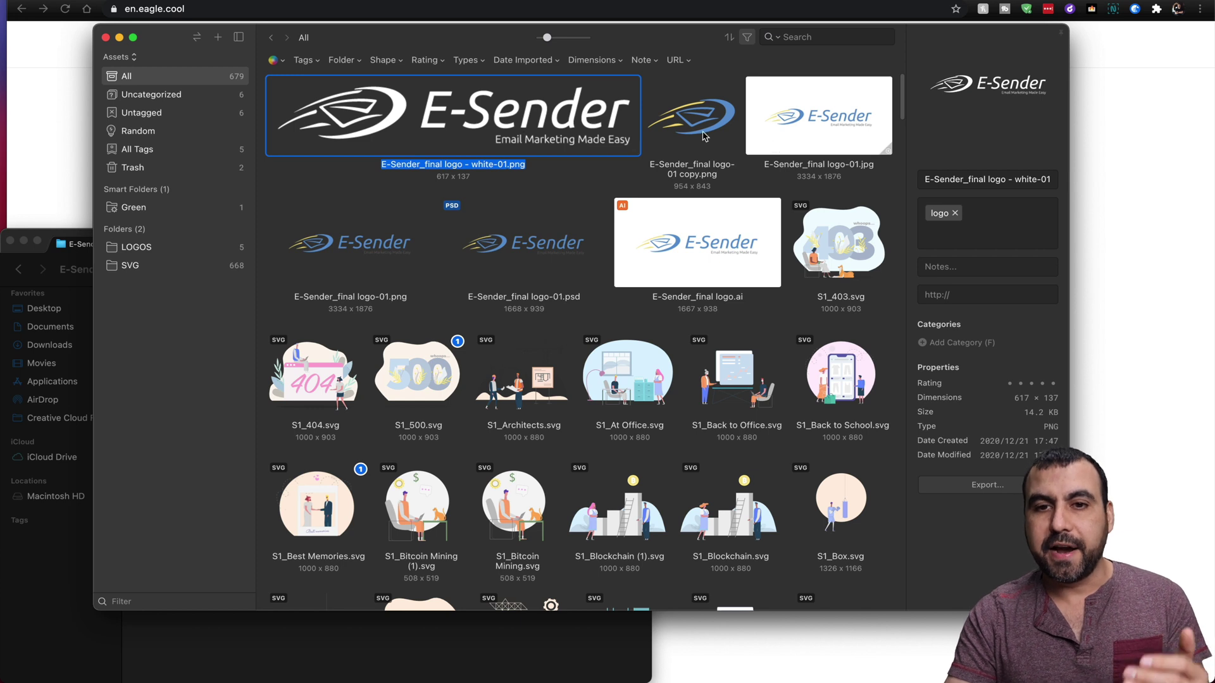
{"action": "left_click", "coordinate": [664, 182]}
{"action": "left_click", "coordinate": [577, 209]}
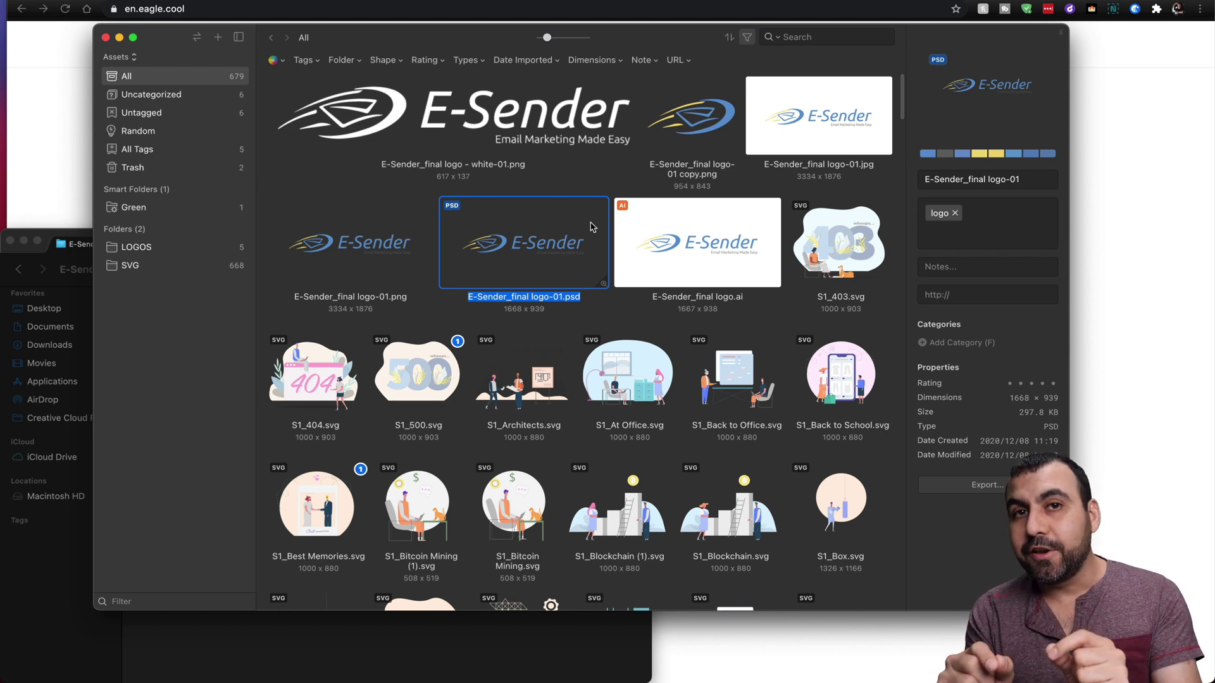
{"action": "left_click", "coordinate": [163, 247]}
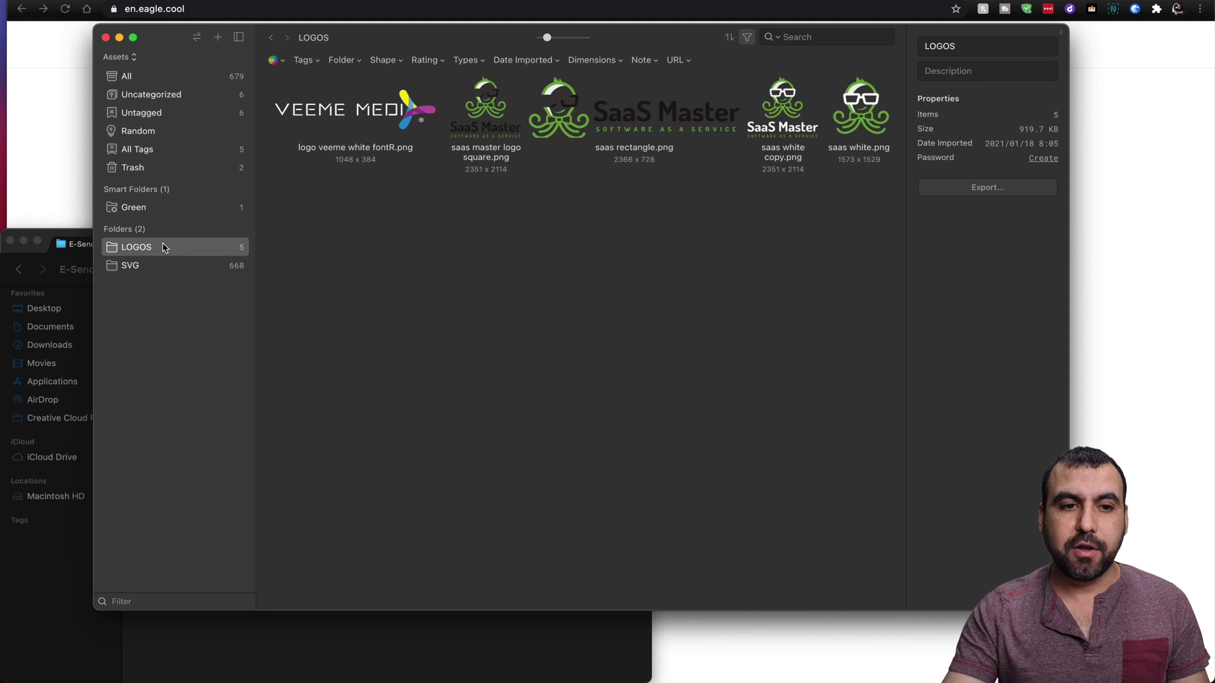
- Review the LOGOS folder's Set Auto-Tag setting with the 'logo' tag, then return to All assets
{"action": "right_click", "coordinate": [163, 247]}
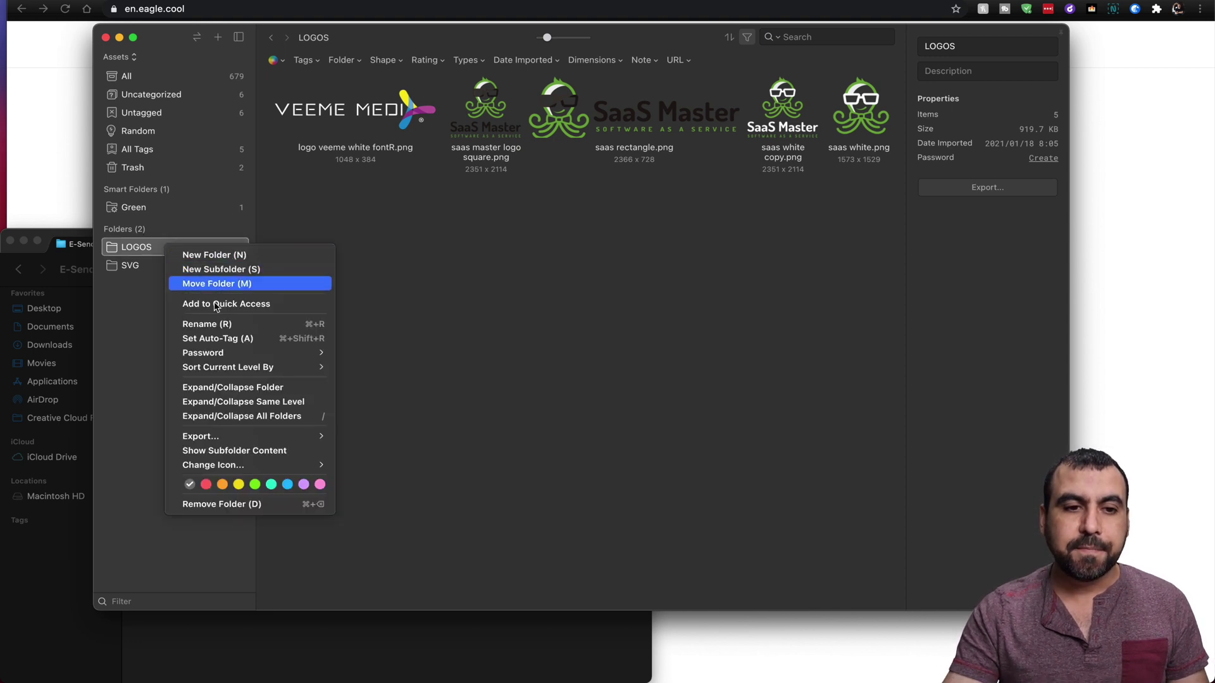
{"action": "left_click", "coordinate": [218, 339]}
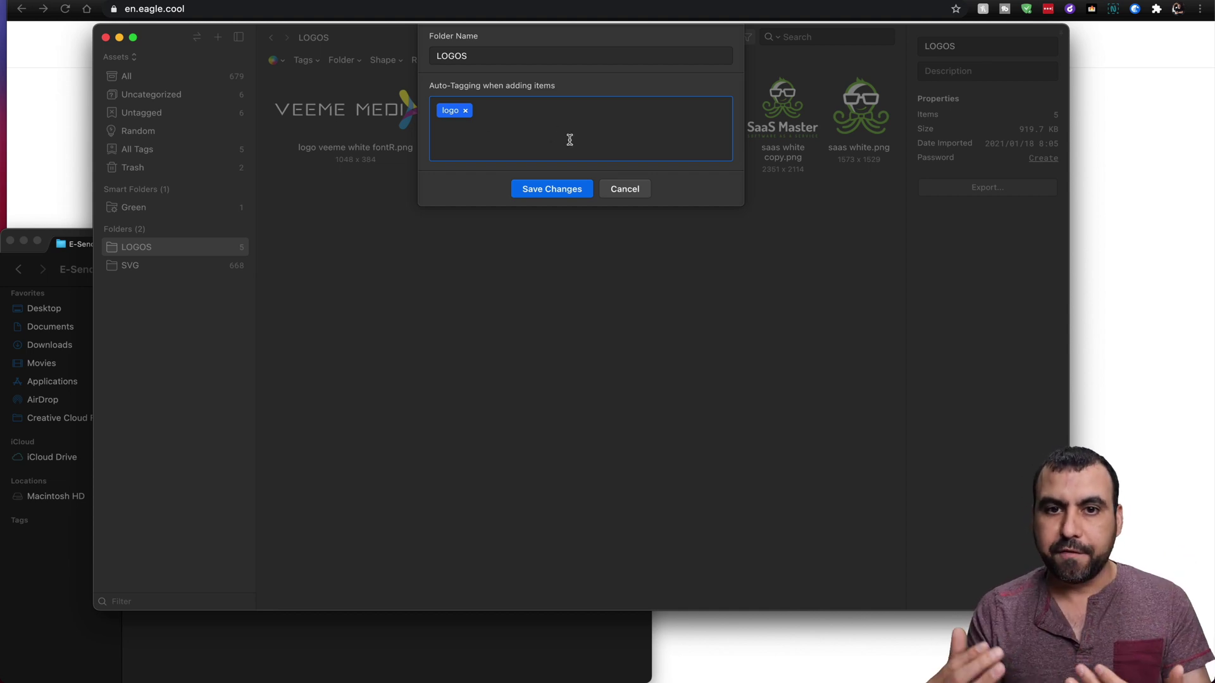
{"action": "left_click", "coordinate": [612, 188]}
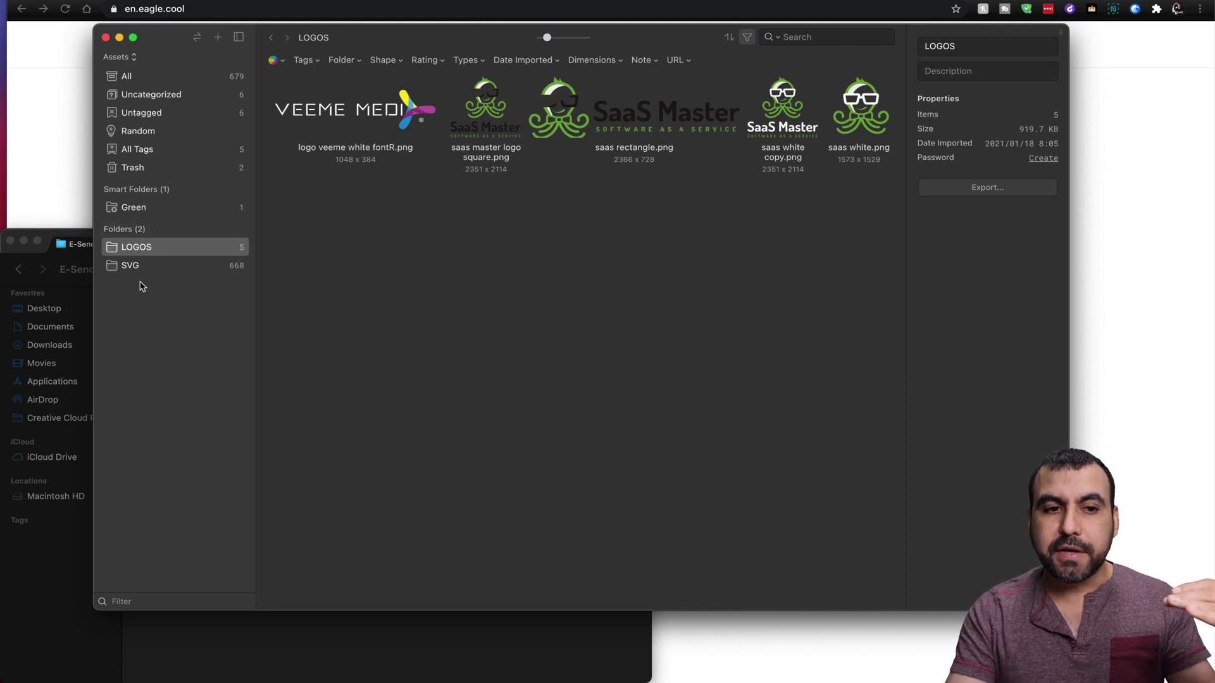
{"action": "left_click", "coordinate": [168, 77]}
- Inspect the details of the PSD, JPG, PNG and white E-Sender logo files
{"action": "left_click", "coordinate": [499, 234]}
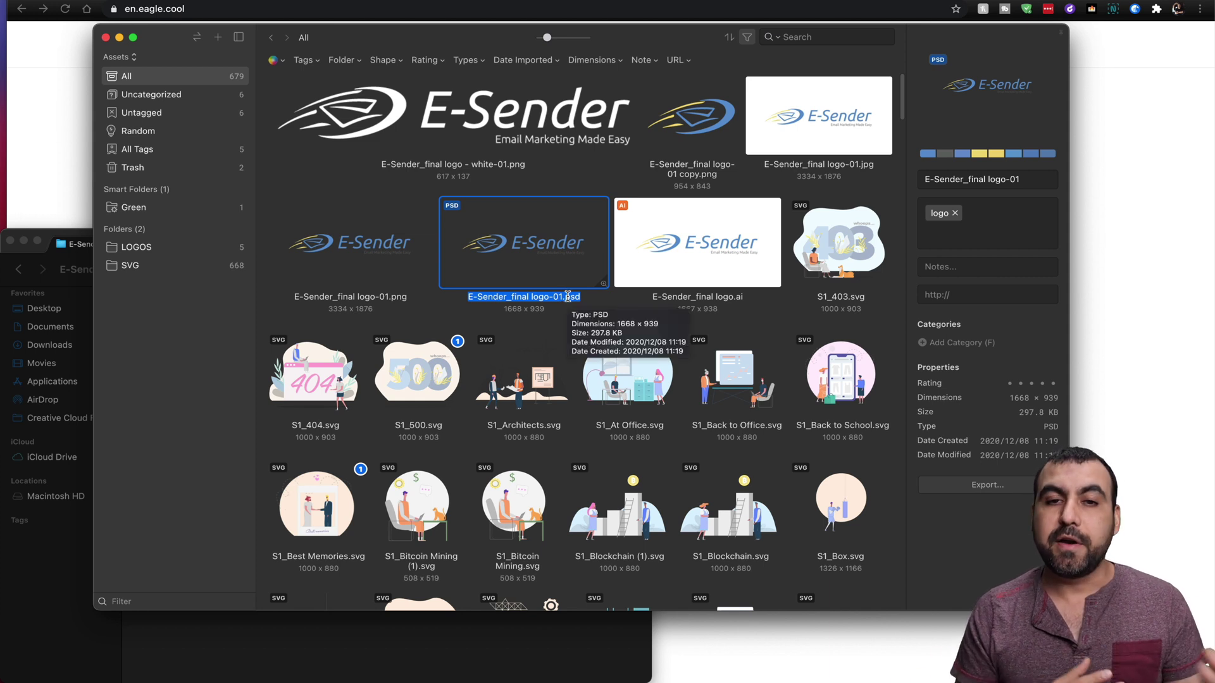
{"action": "left_click", "coordinate": [822, 152]}
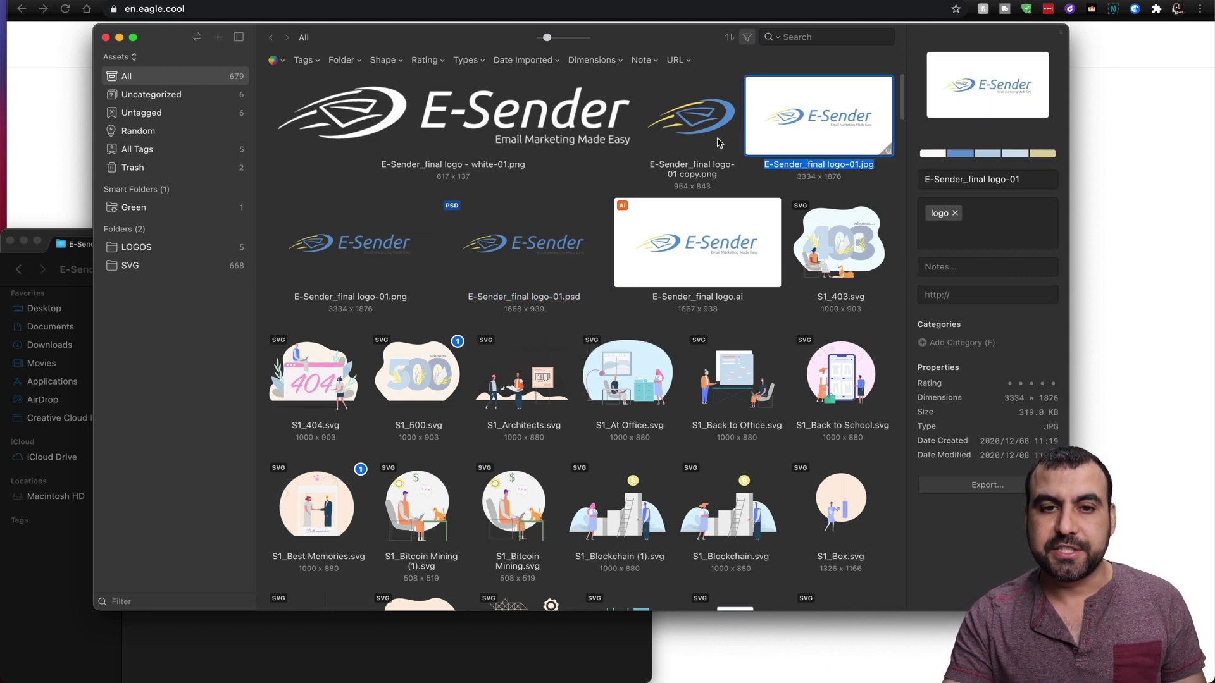
{"action": "left_click", "coordinate": [694, 131]}
{"action": "left_click", "coordinate": [375, 255]}
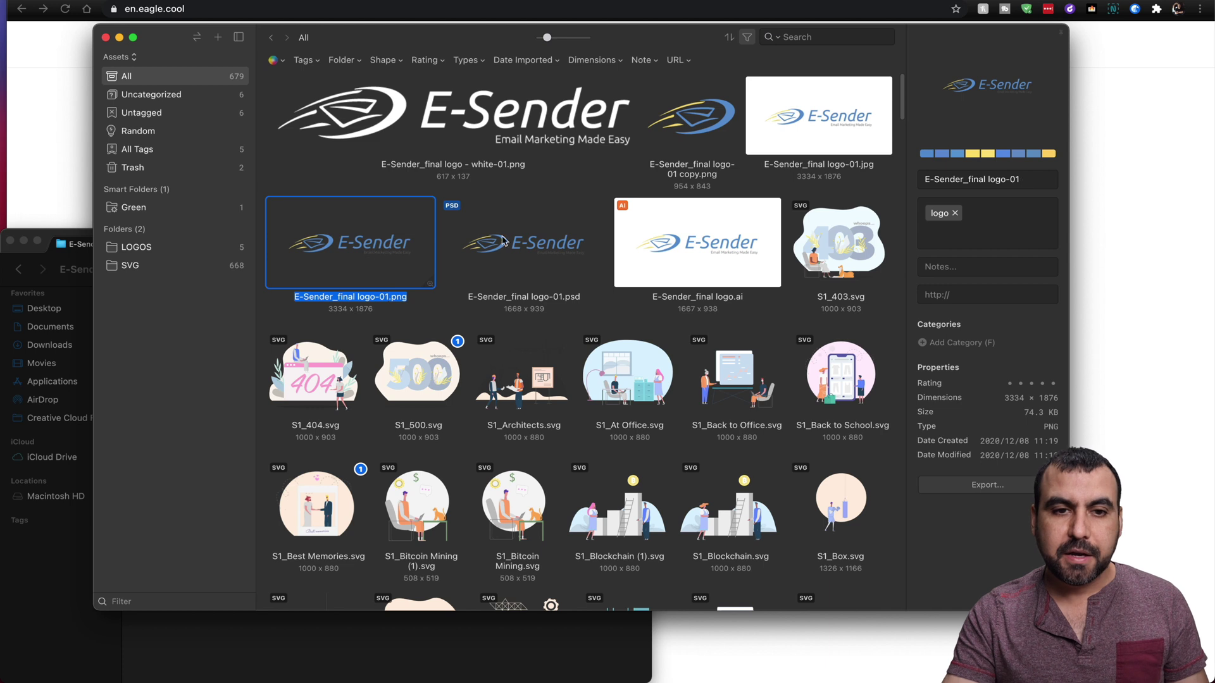
{"action": "left_click", "coordinate": [387, 133]}
- Check the PSD and AI logo details, then bring up the + New menu
{"action": "left_click", "coordinate": [536, 236]}
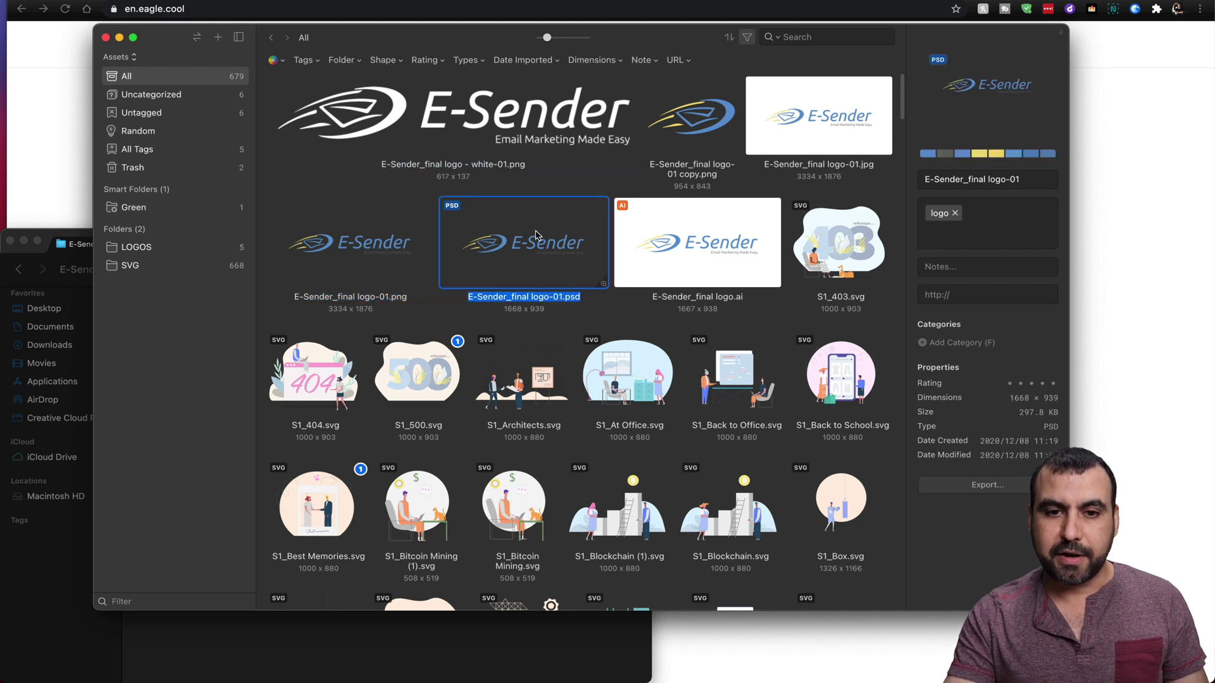
{"action": "left_click", "coordinate": [709, 279]}
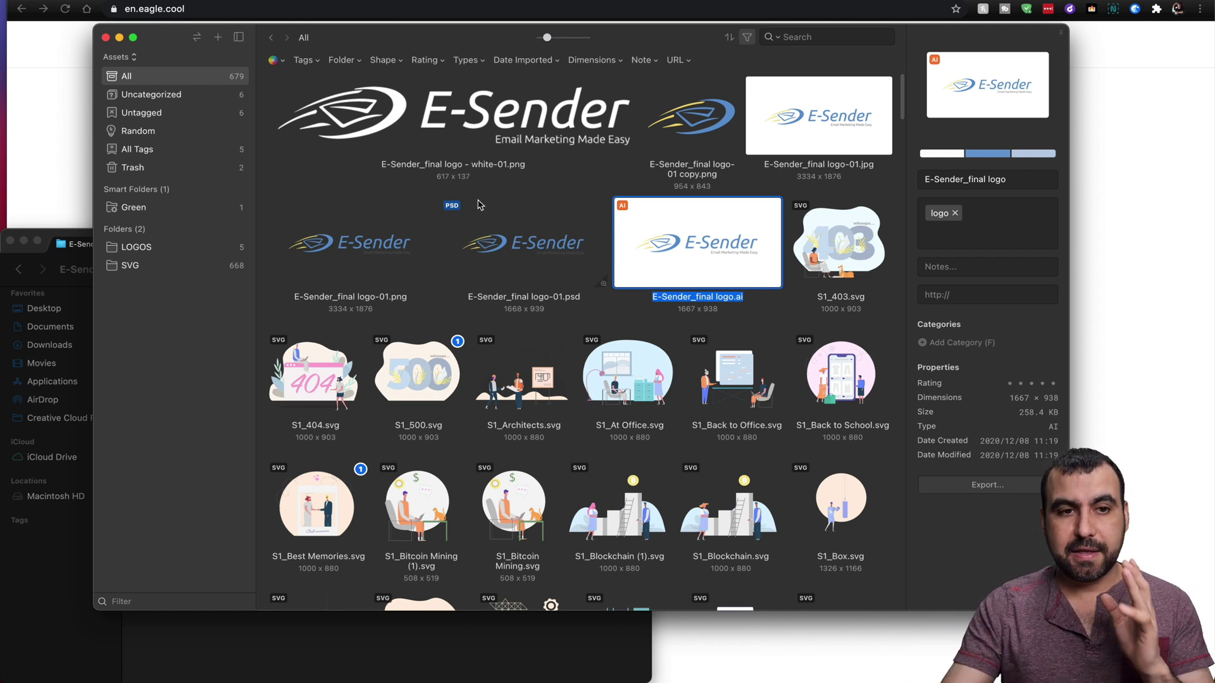
{"action": "left_click", "coordinate": [175, 295]}
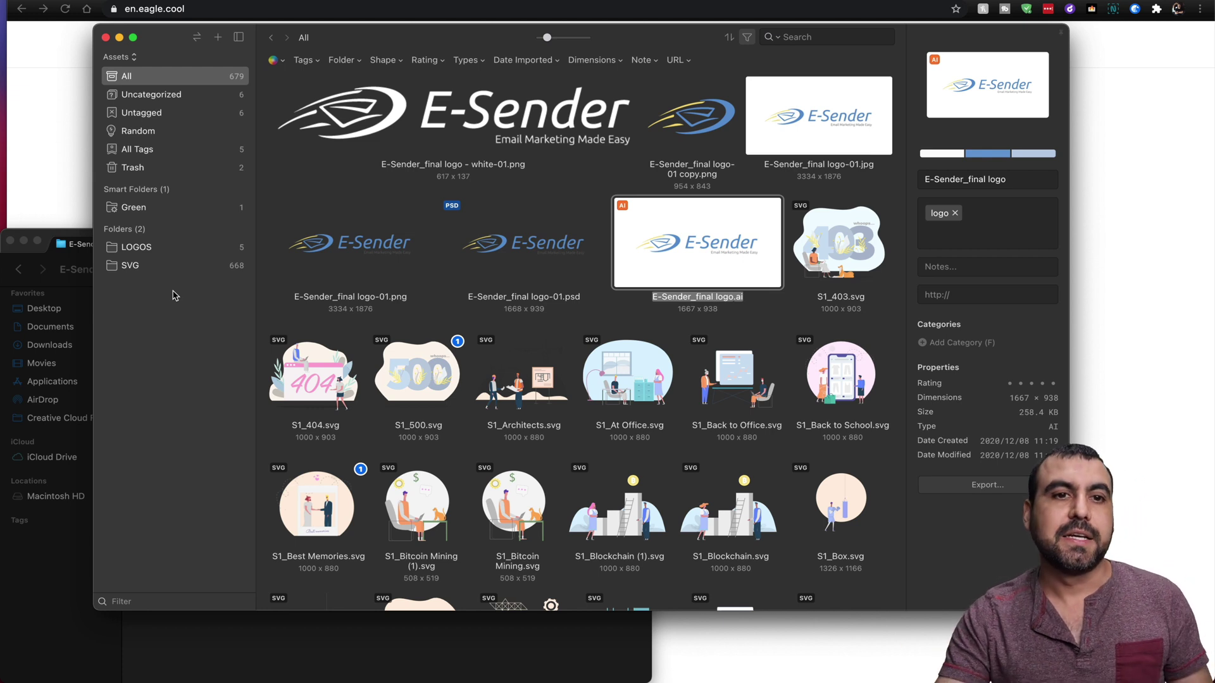
{"action": "left_click", "coordinate": [218, 37]}
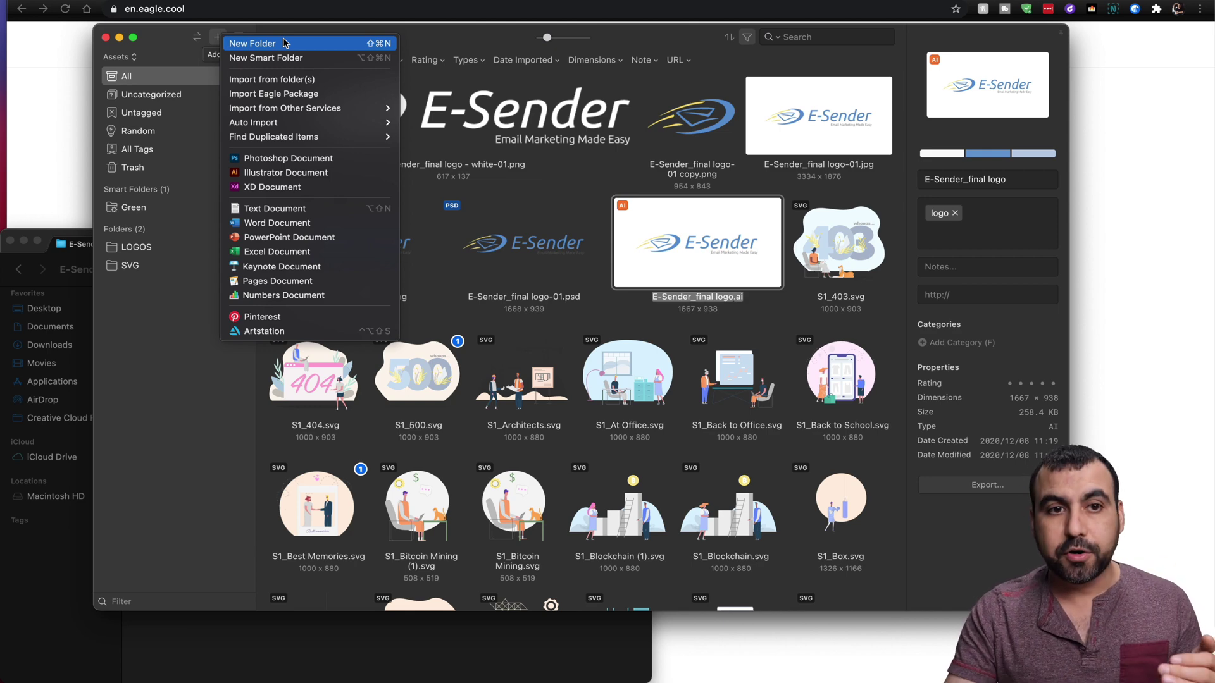
- Create a smart folder named BLUE with the rule Color almost the same as #0087EF
{"action": "left_click", "coordinate": [290, 58]}
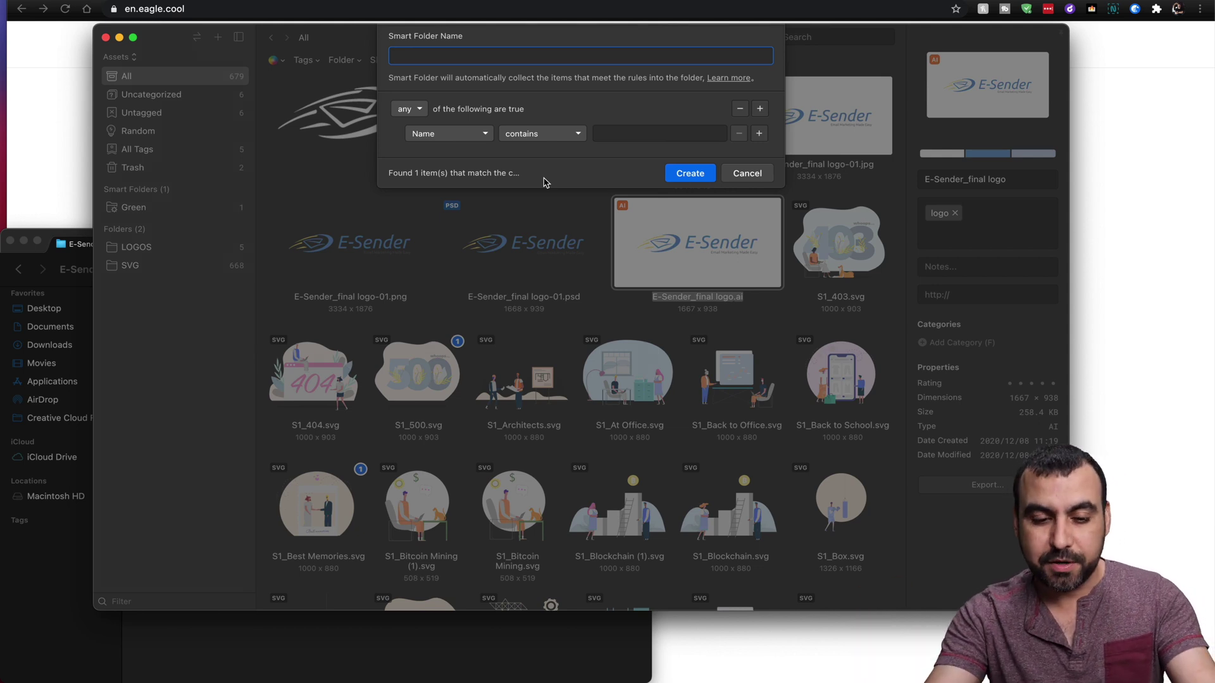
{"action": "type", "text": "BLUE"}
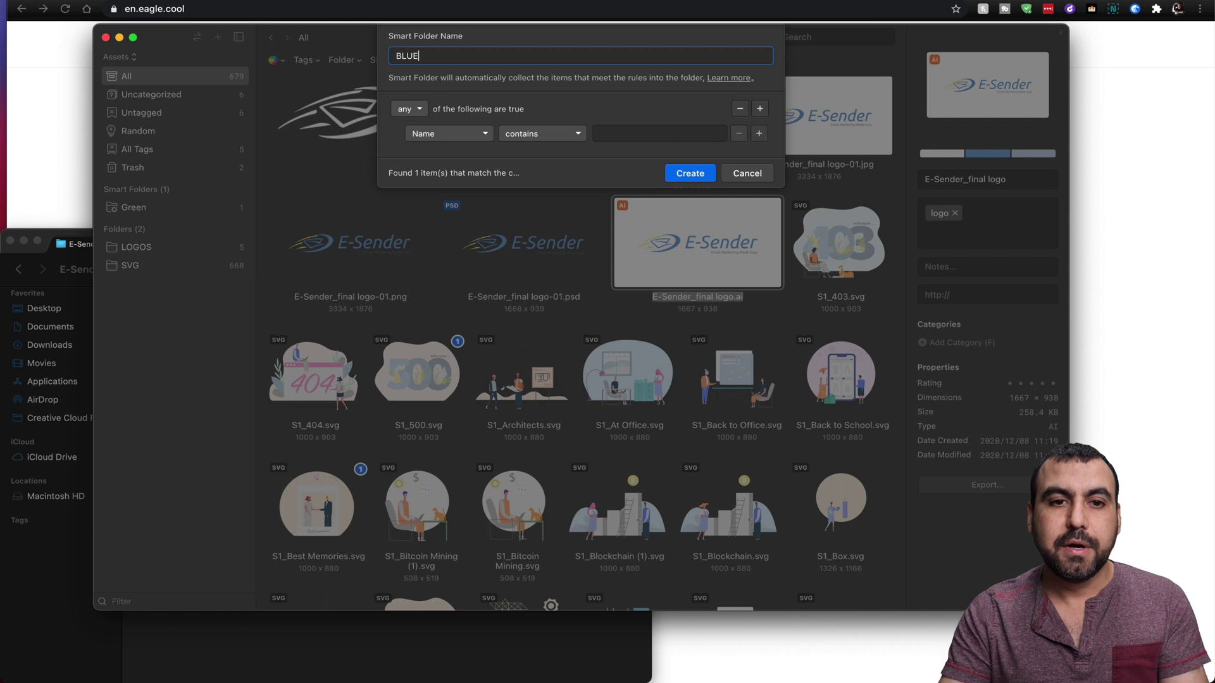
{"action": "left_click", "coordinate": [444, 135]}
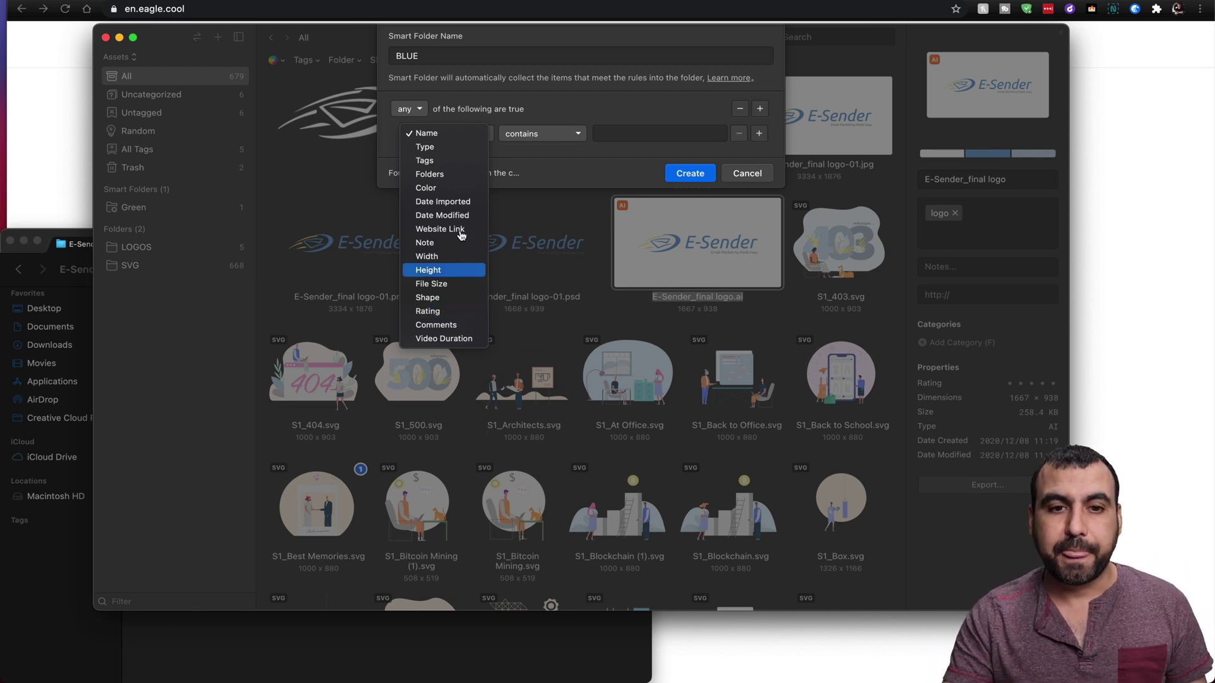
{"action": "left_click", "coordinate": [451, 188]}
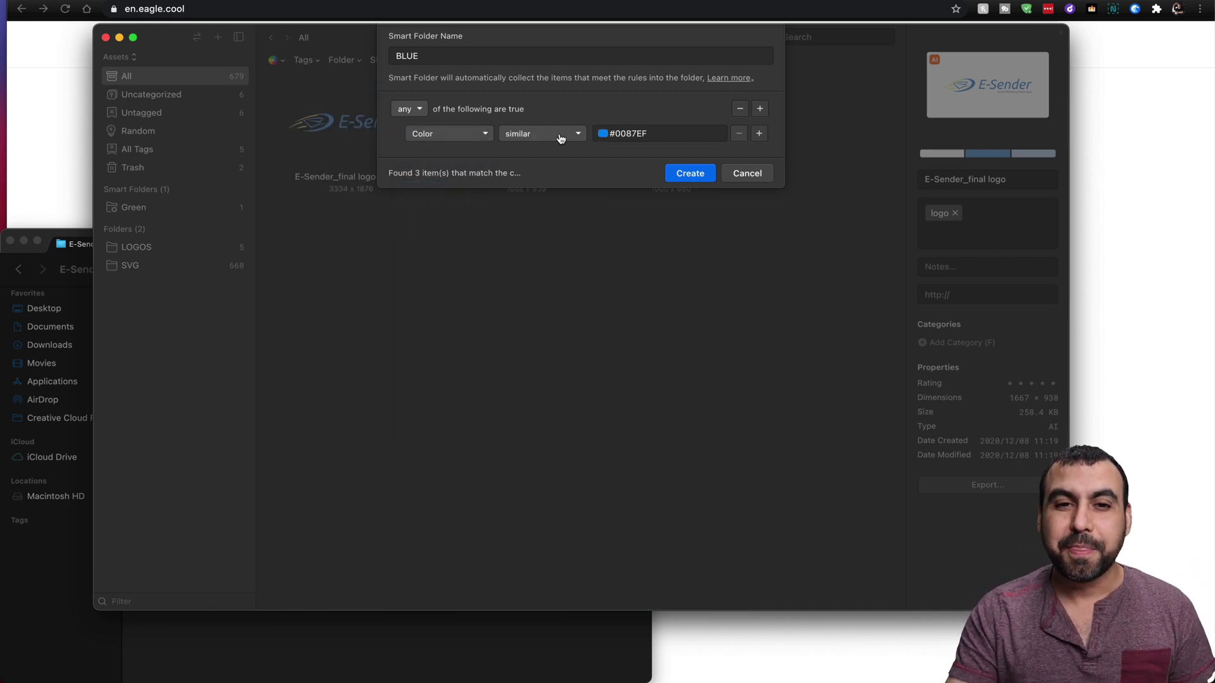
{"action": "left_click", "coordinate": [561, 139]}
{"action": "left_click", "coordinate": [557, 146]}
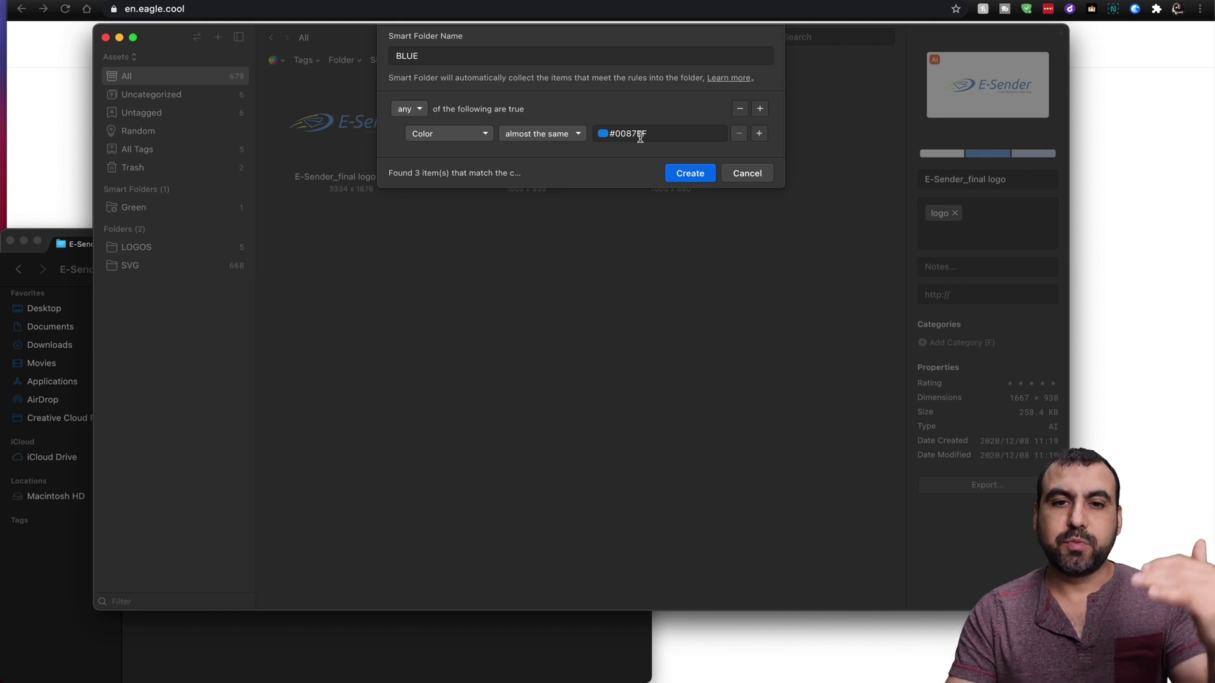
{"action": "left_click", "coordinate": [602, 134]}
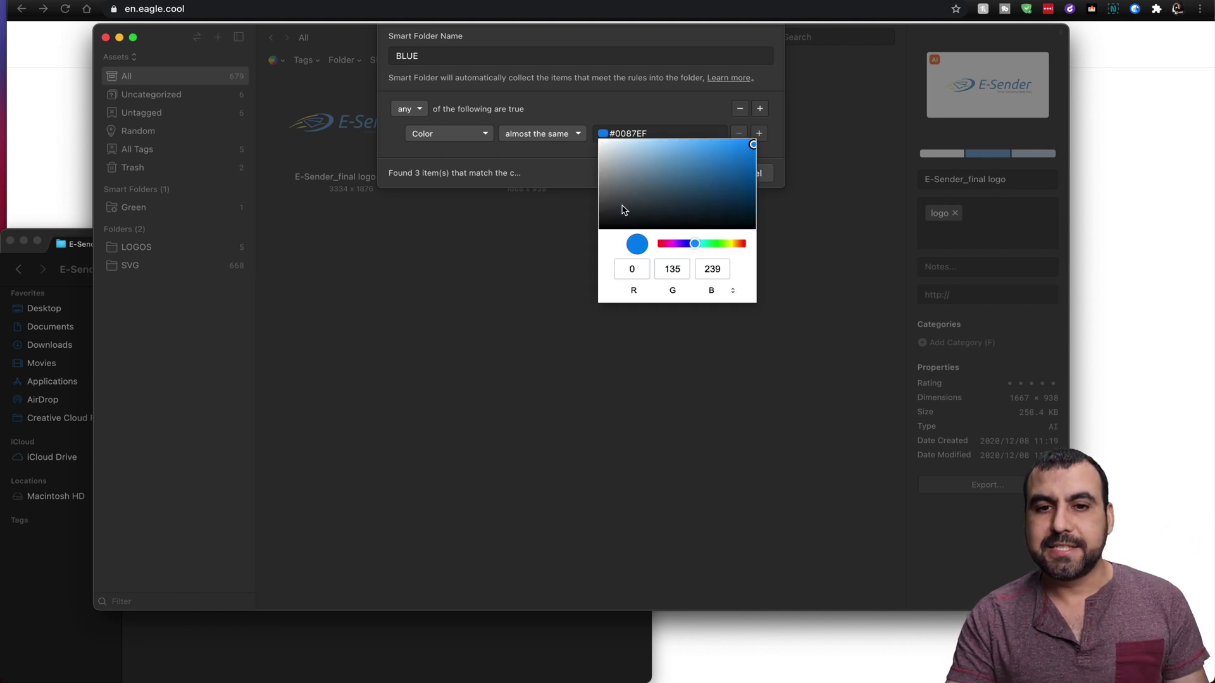
{"action": "left_click", "coordinate": [587, 177]}
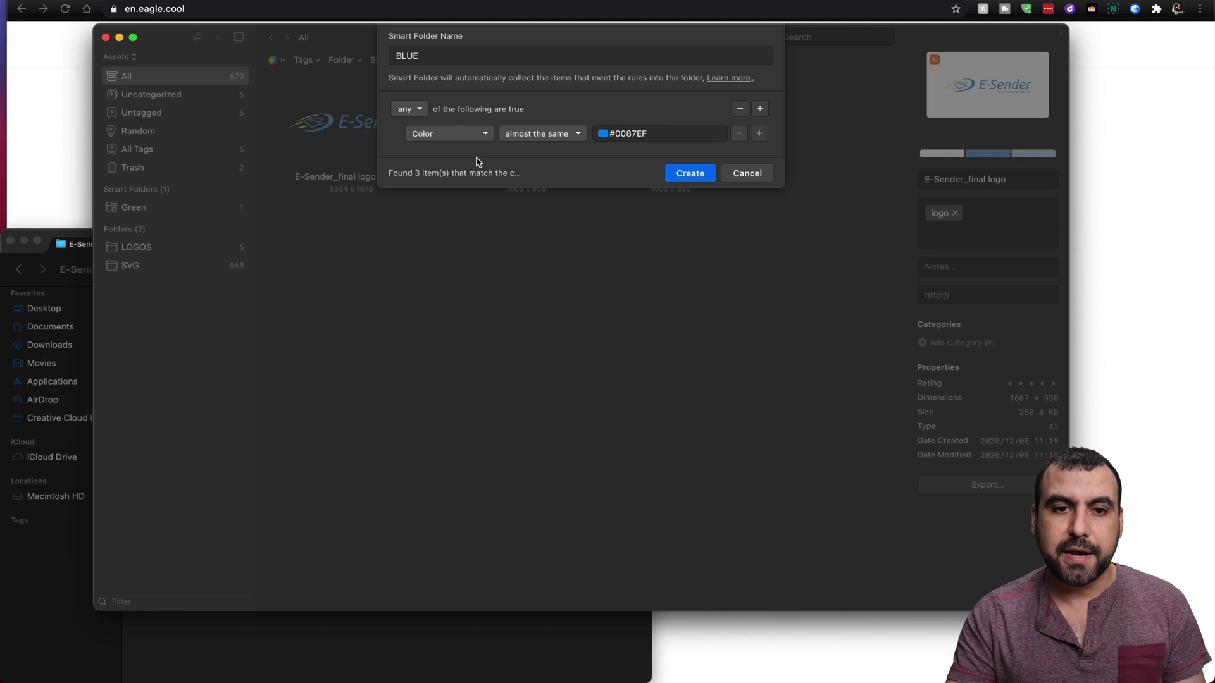
{"action": "left_click", "coordinate": [690, 173]}
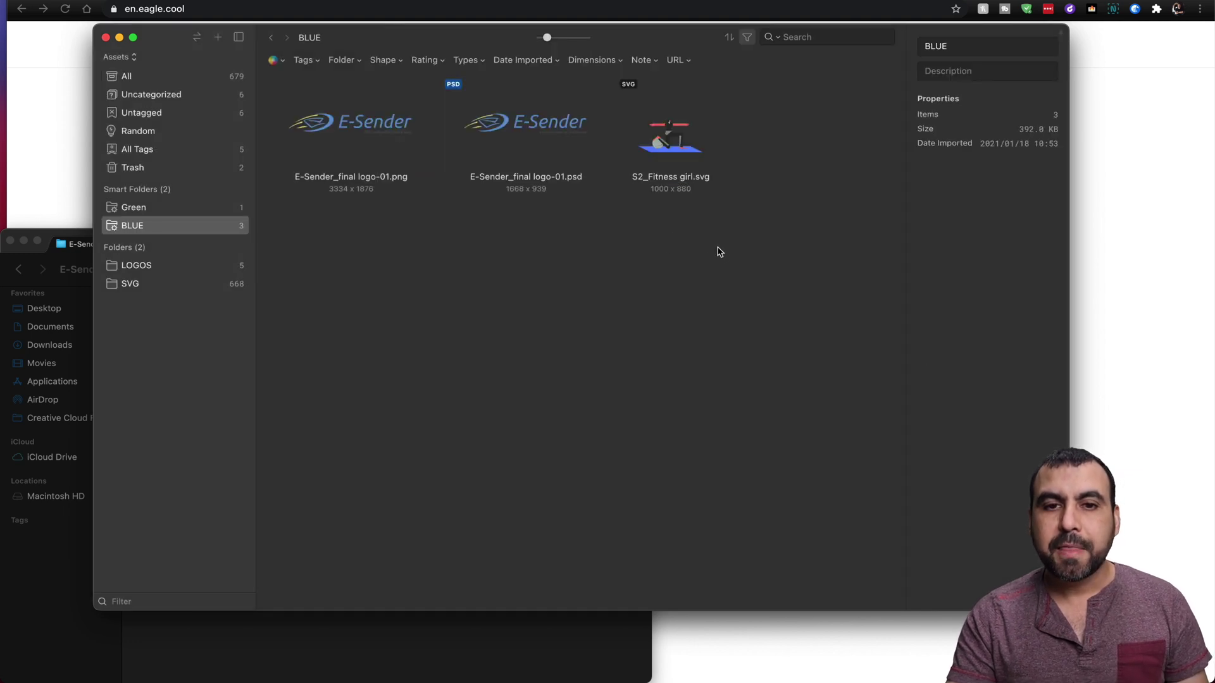
{"action": "left_click_drag", "start_coordinate": [720, 250], "coordinate": [738, 295]}
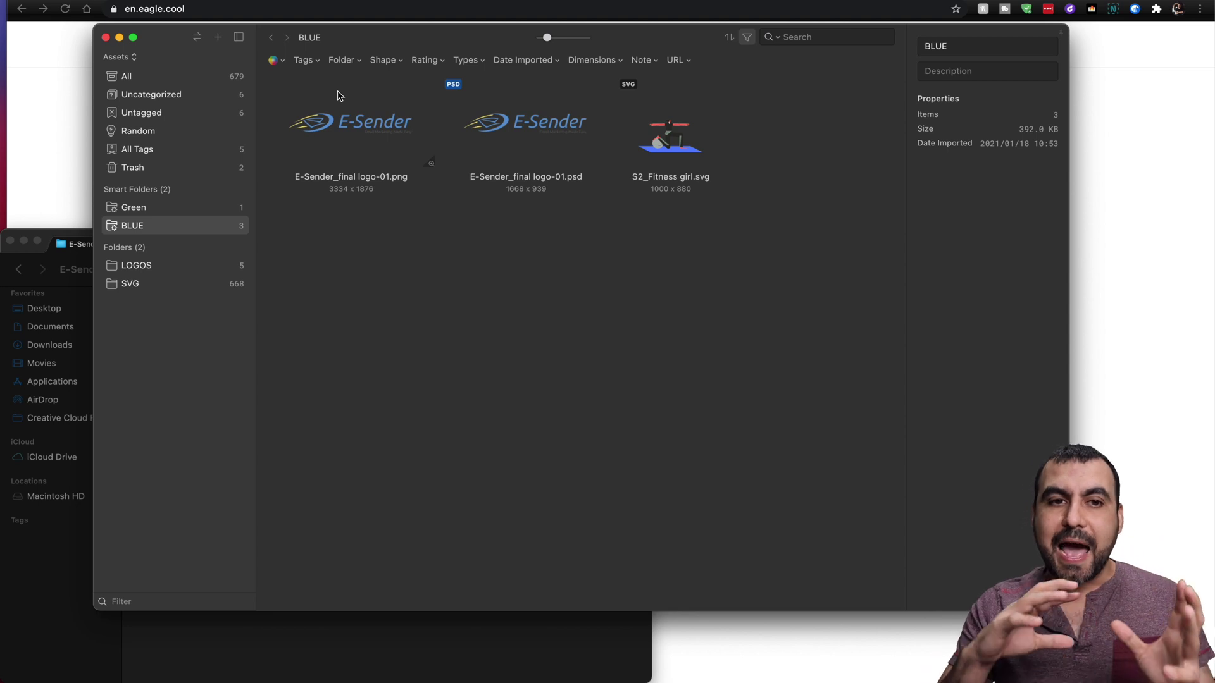
- Add a second BLUE rule matching colours similar to #298EDB and save the changes
{"action": "right_click", "coordinate": [145, 228]}
{"action": "left_click", "coordinate": [193, 264]}
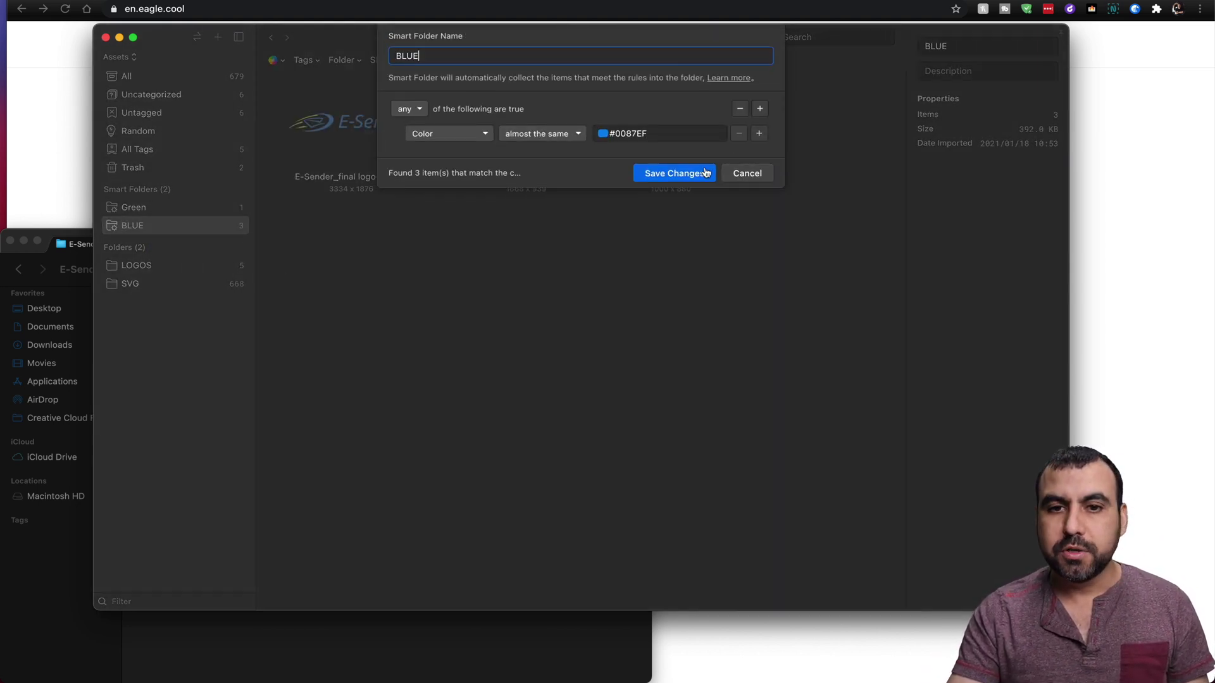
{"action": "left_click", "coordinate": [759, 134]}
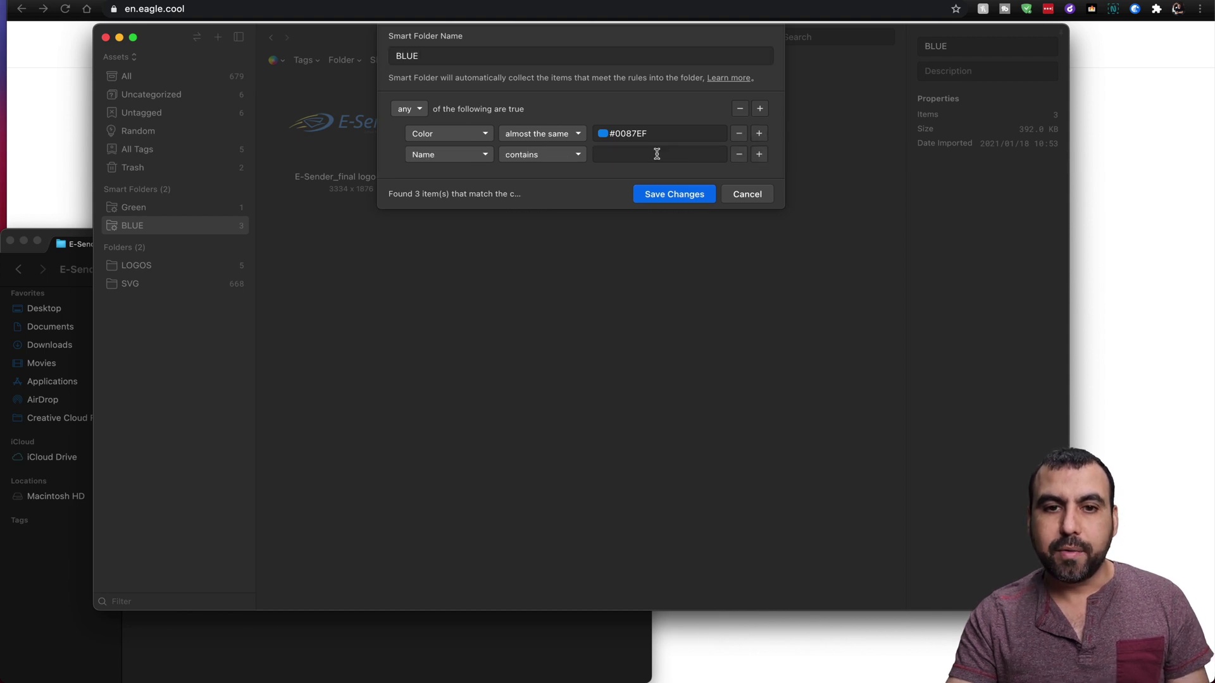
{"action": "left_click", "coordinate": [484, 160]}
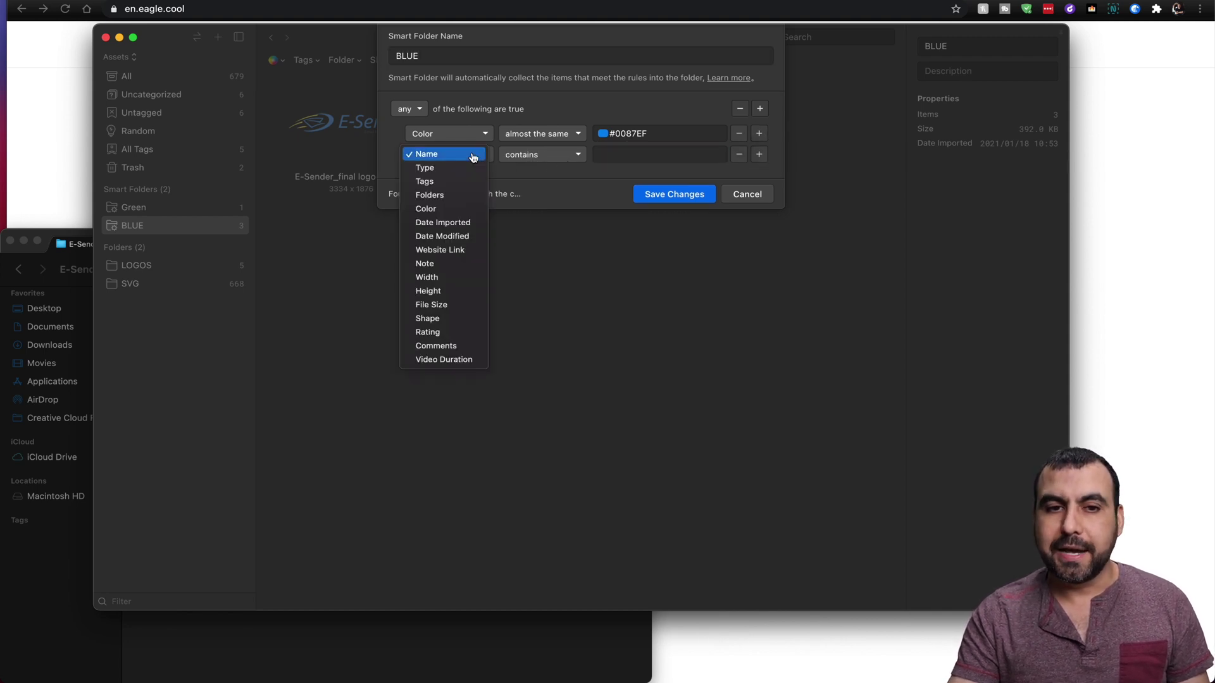
{"action": "left_click", "coordinate": [465, 211]}
{"action": "left_click", "coordinate": [543, 155]}
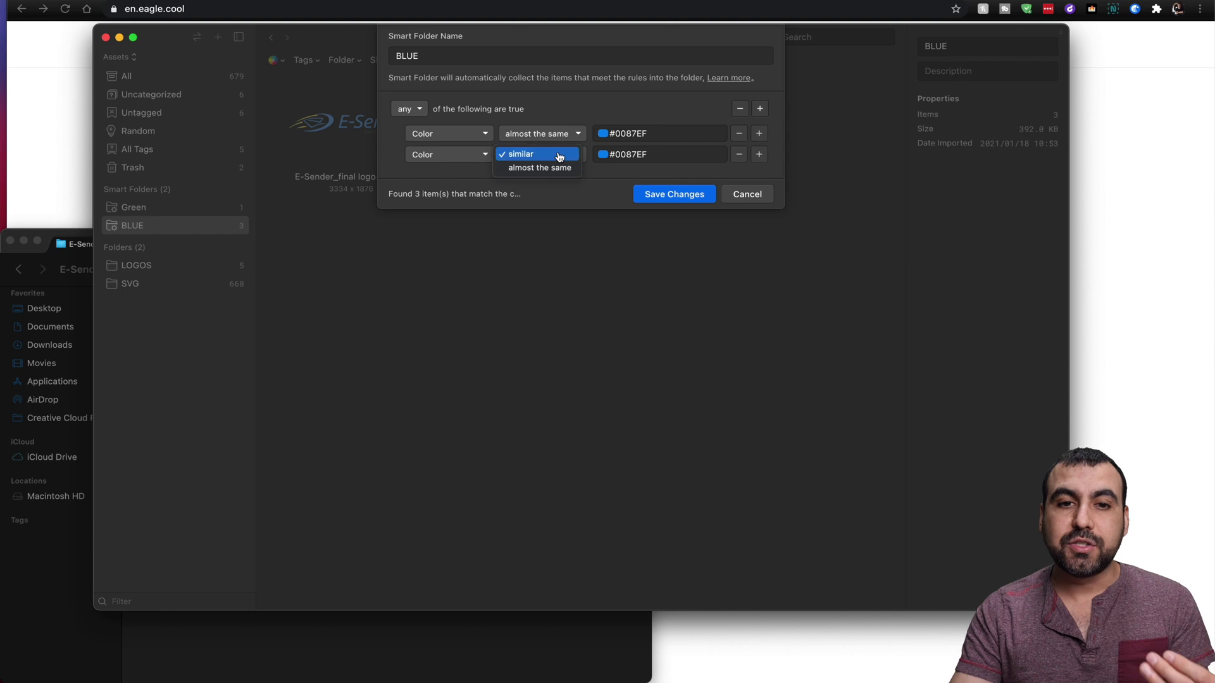
{"action": "left_click", "coordinate": [602, 154]}
{"action": "left_click_drag", "start_coordinate": [725, 192], "coordinate": [724, 173]}
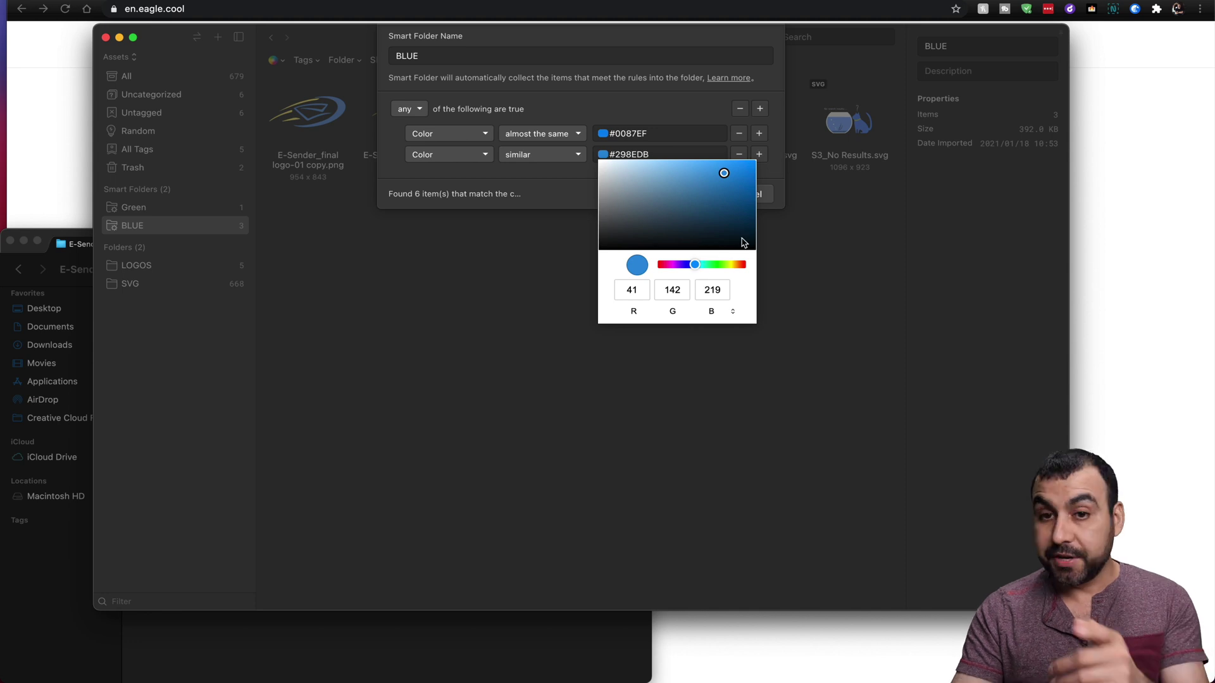
{"action": "left_click", "coordinate": [705, 97]}
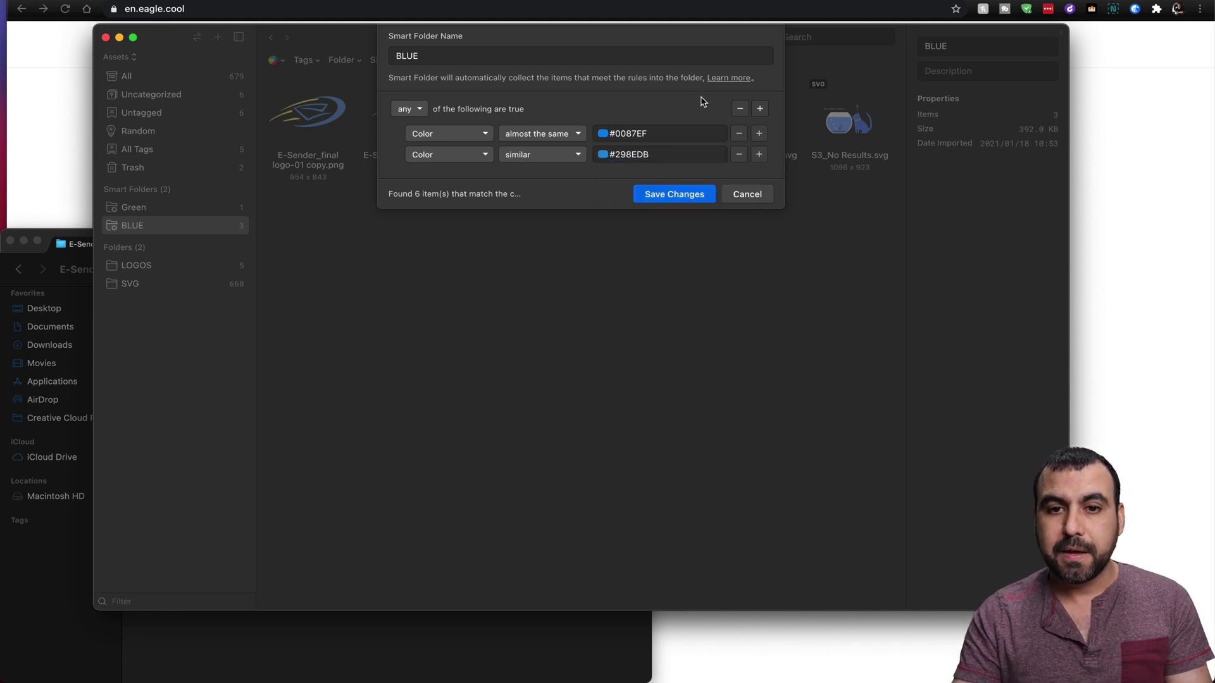
{"action": "left_click", "coordinate": [699, 198]}
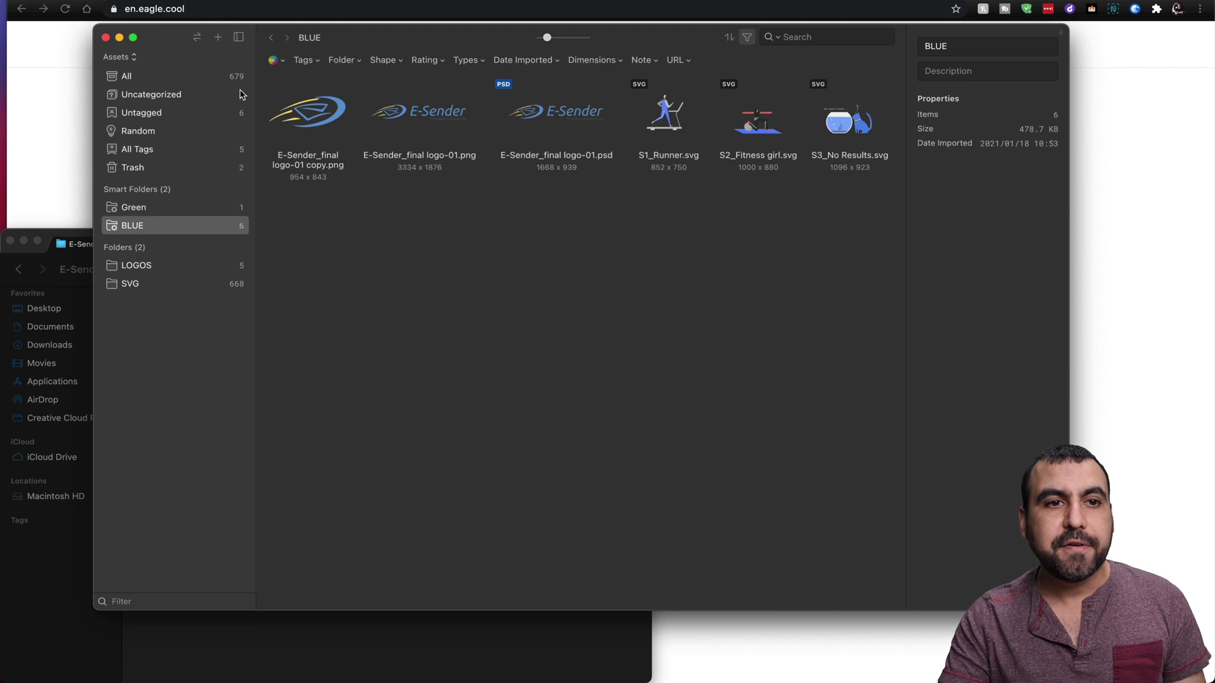
- Open the Assets library dropdown at the top of the sidebar
{"action": "left_click", "coordinate": [120, 56]}
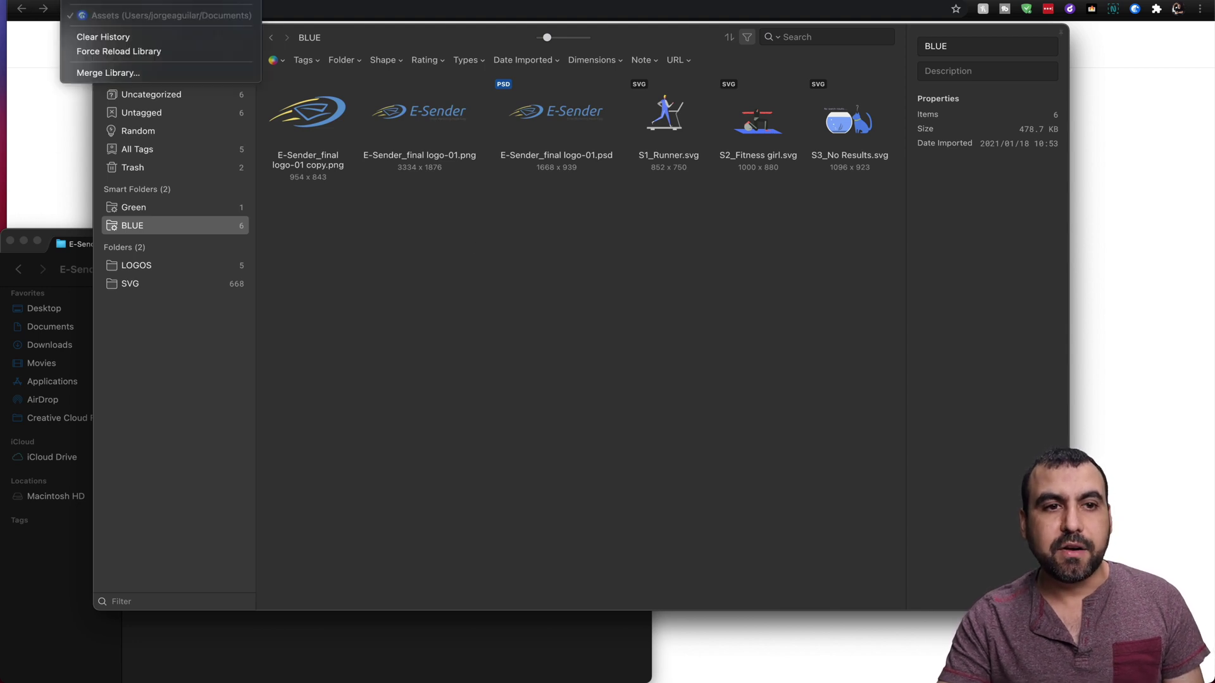
- Start a library merge, cancel it, and go back to the All view of 679 assets
{"action": "left_click", "coordinate": [114, 0]}
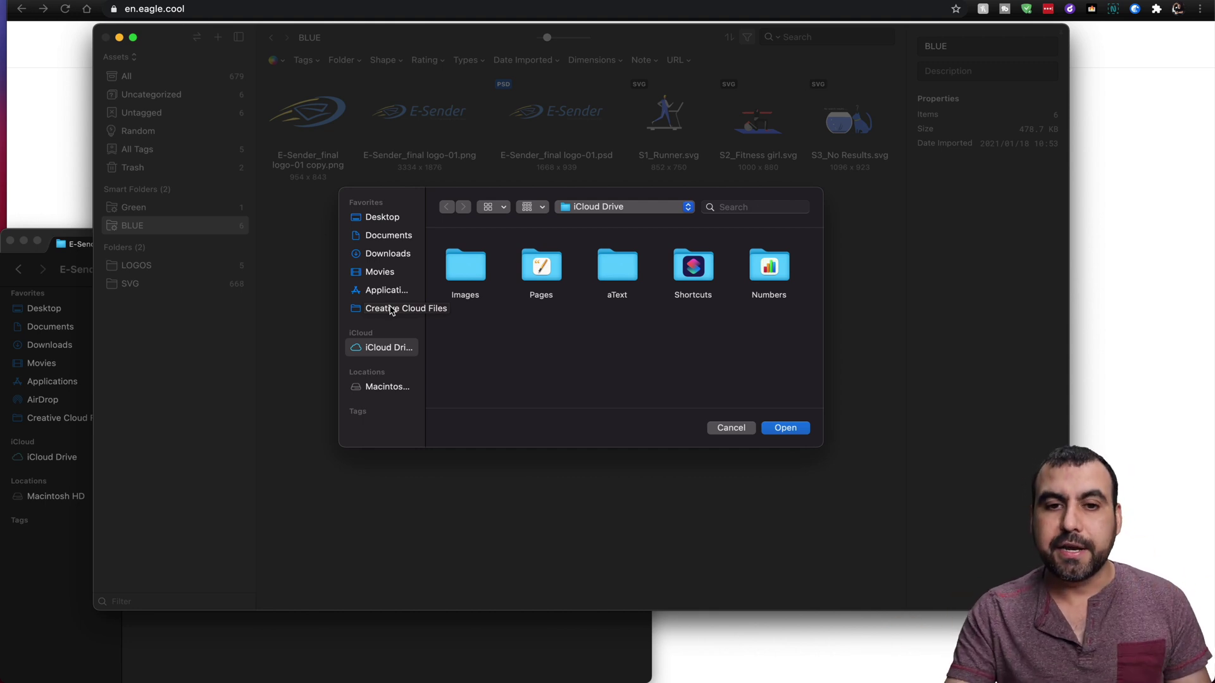
{"action": "left_click", "coordinate": [730, 428]}
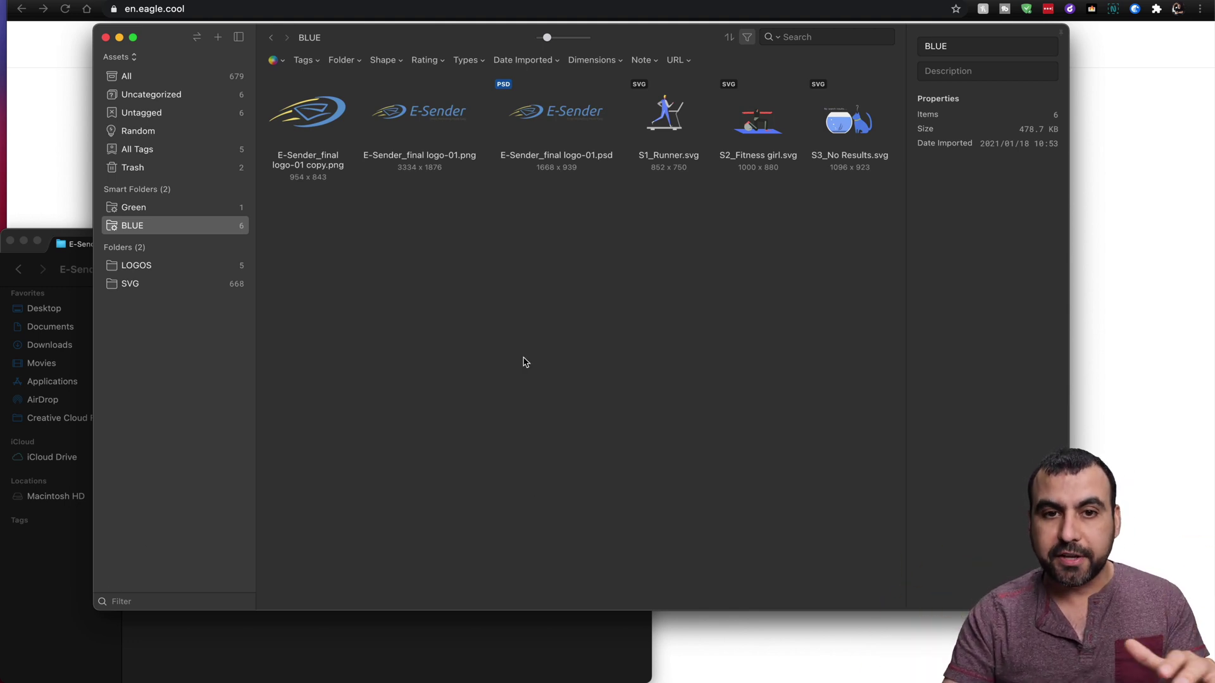
{"action": "left_click", "coordinate": [132, 77]}
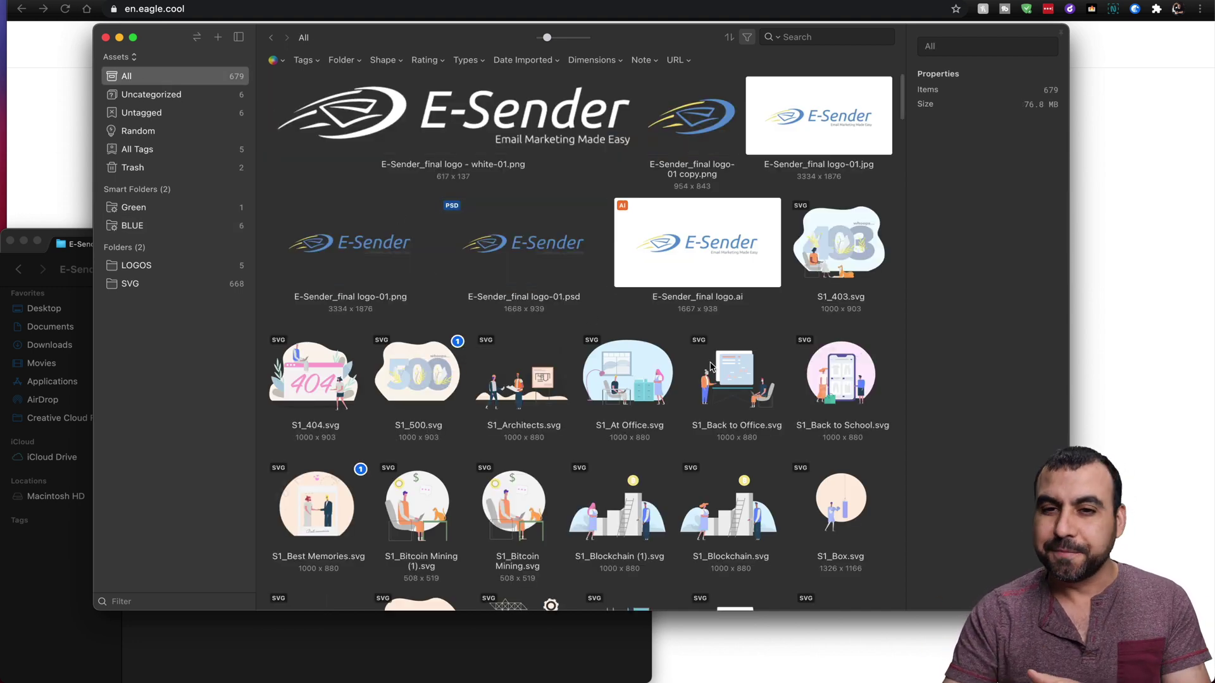
{"action": "left_click", "coordinate": [493, 131]}
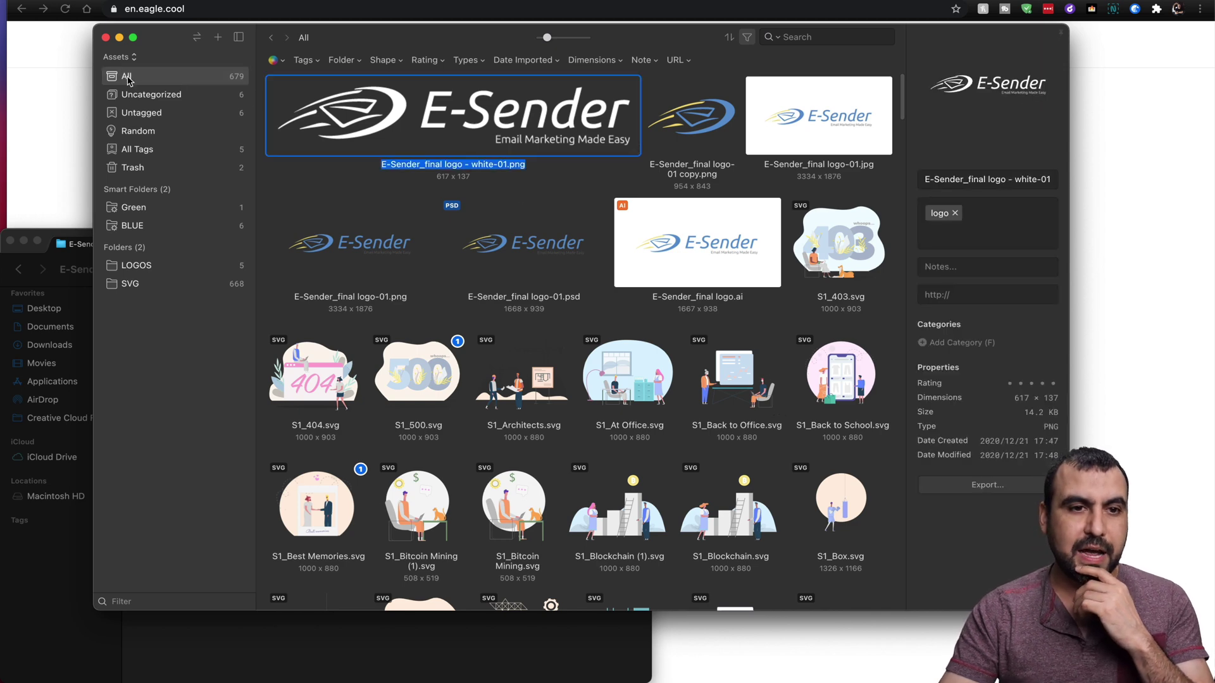
{"action": "left_click", "coordinate": [163, 96]}
{"action": "left_click", "coordinate": [164, 114]}
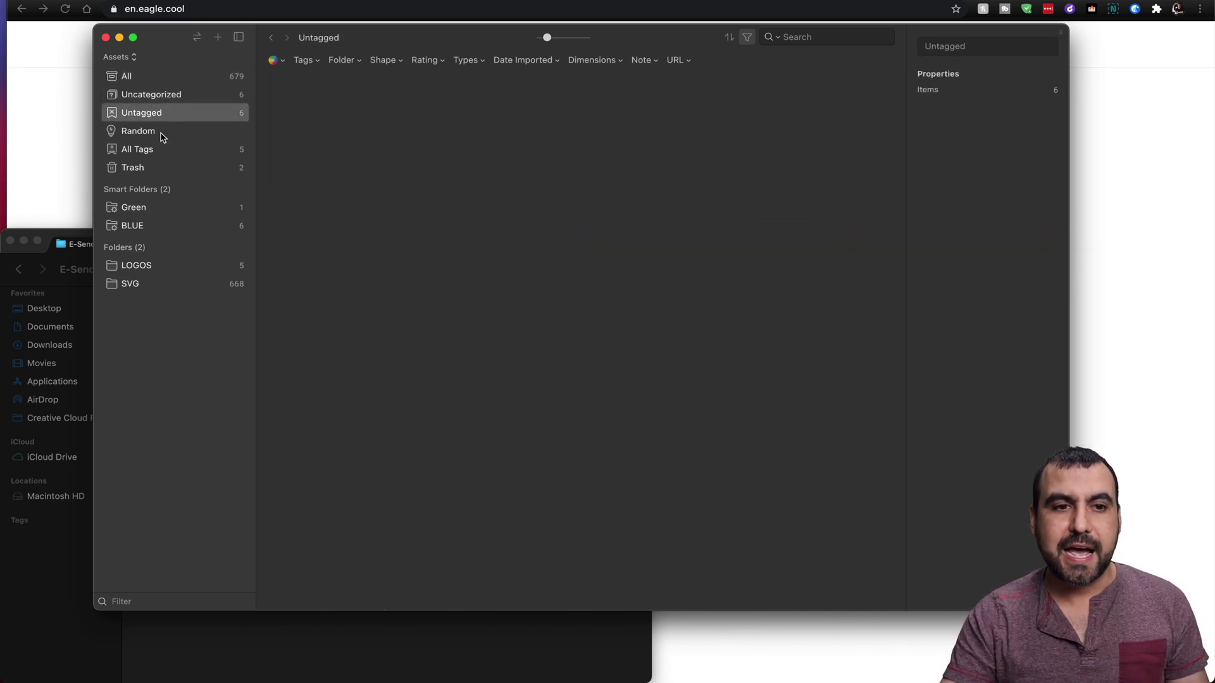
{"action": "left_click", "coordinate": [161, 132]}
{"action": "left_click", "coordinate": [161, 149]}
{"action": "left_click", "coordinate": [167, 169]}
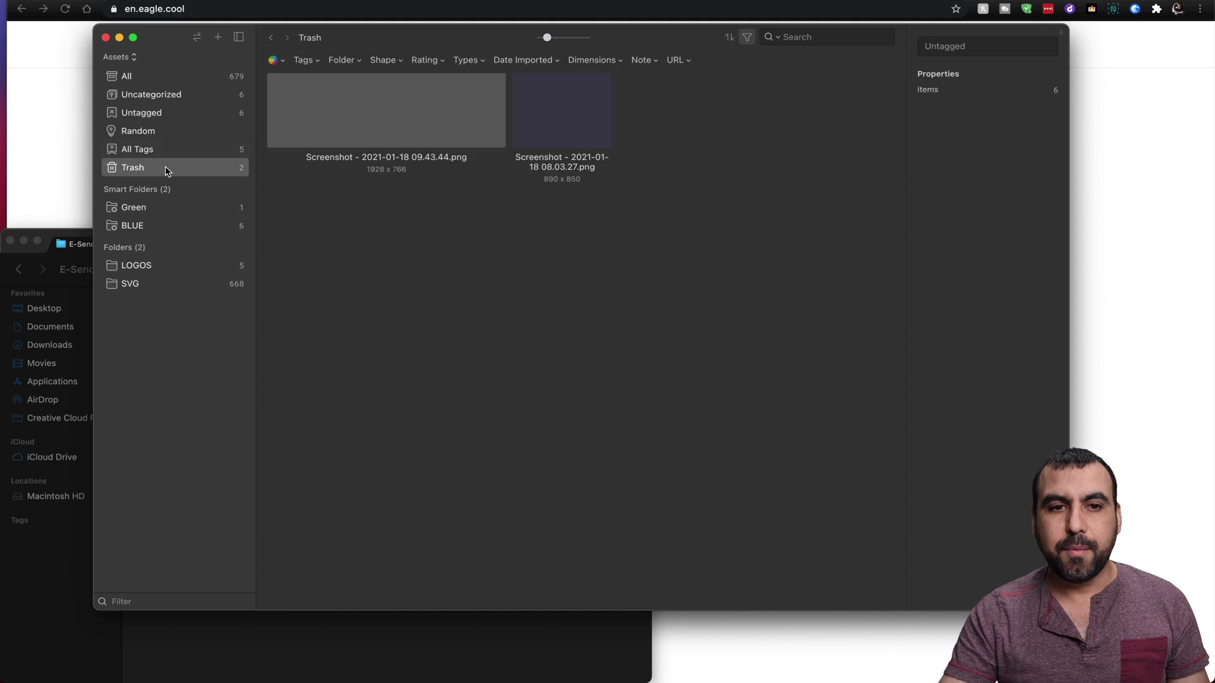
{"action": "left_click", "coordinate": [175, 76]}
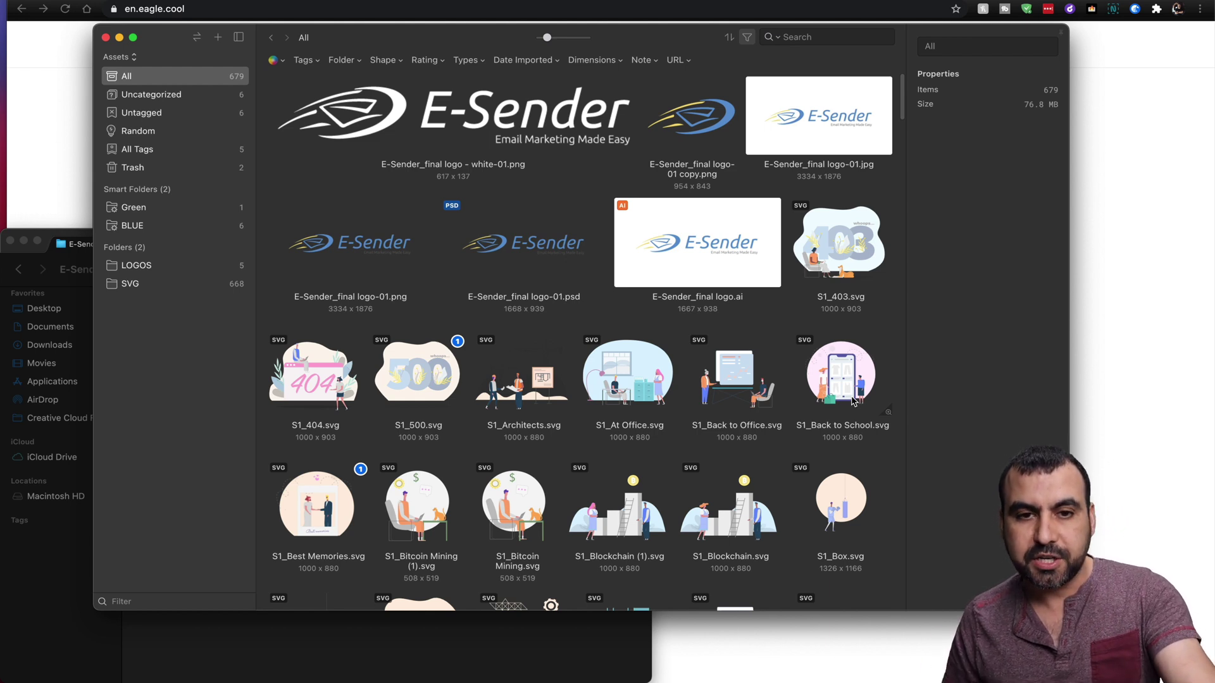
- Capture a screen region with the Eagle screenshot shortcut, then delete that new screenshot to Trash
{"action": "key", "text": "super+shift+4"}
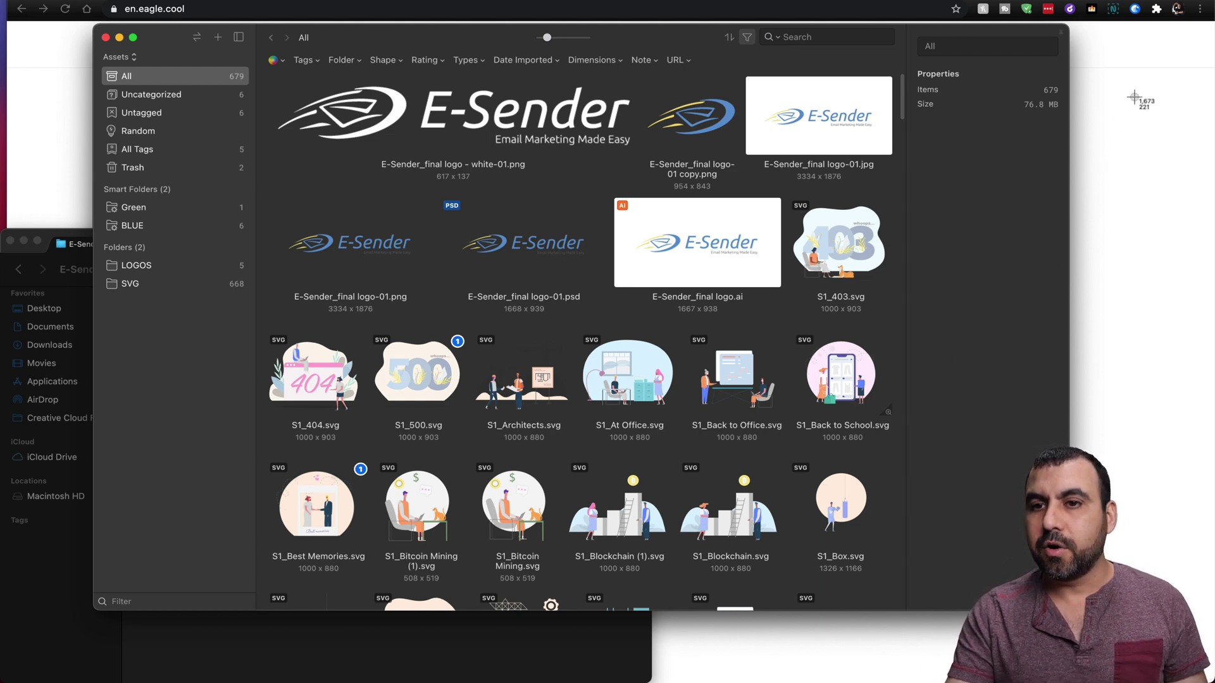
{"action": "left_click_drag", "start_coordinate": [1171, 167], "coordinate": [957, 377]}
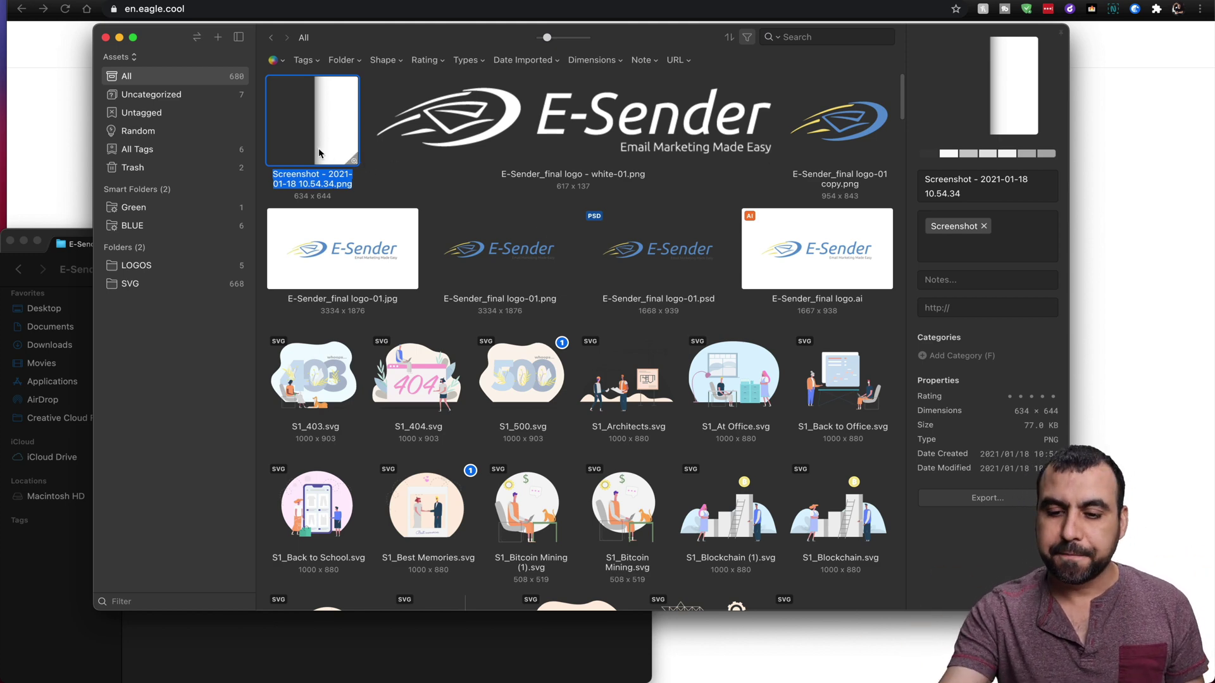
{"action": "key", "text": "Delete"}
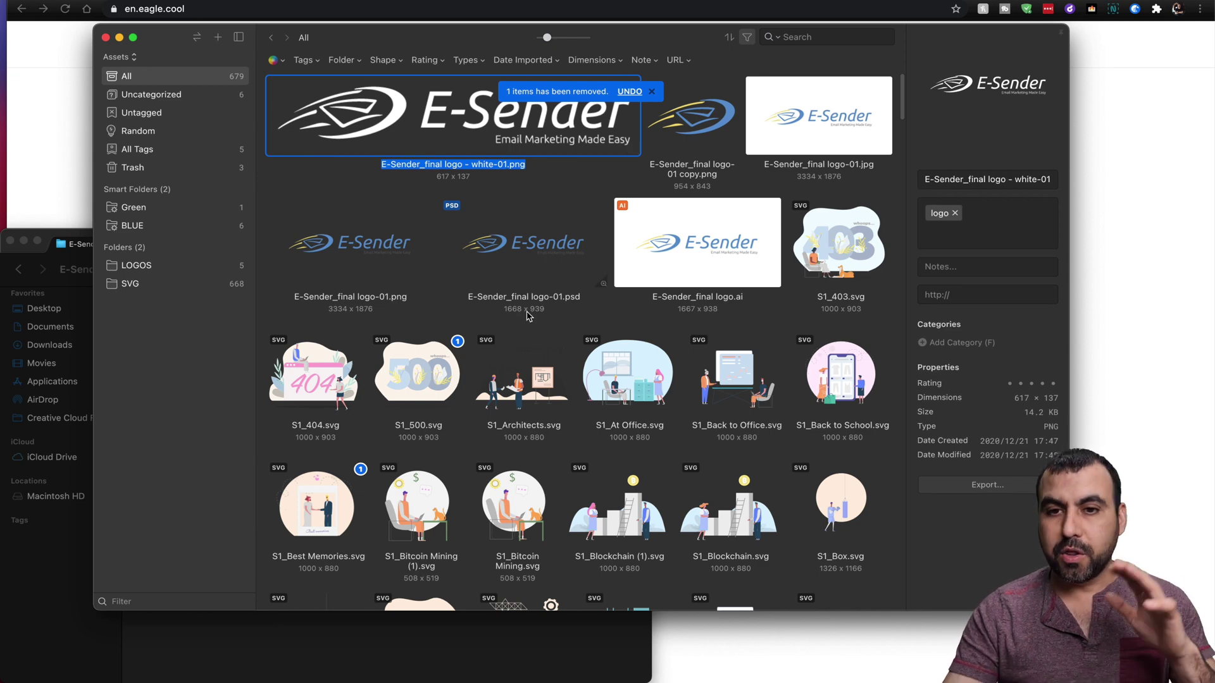
- On the eagle.cool page in Chrome, use the Eagle extension to batch-save all page images
{"action": "left_click", "coordinate": [1089, 118]}
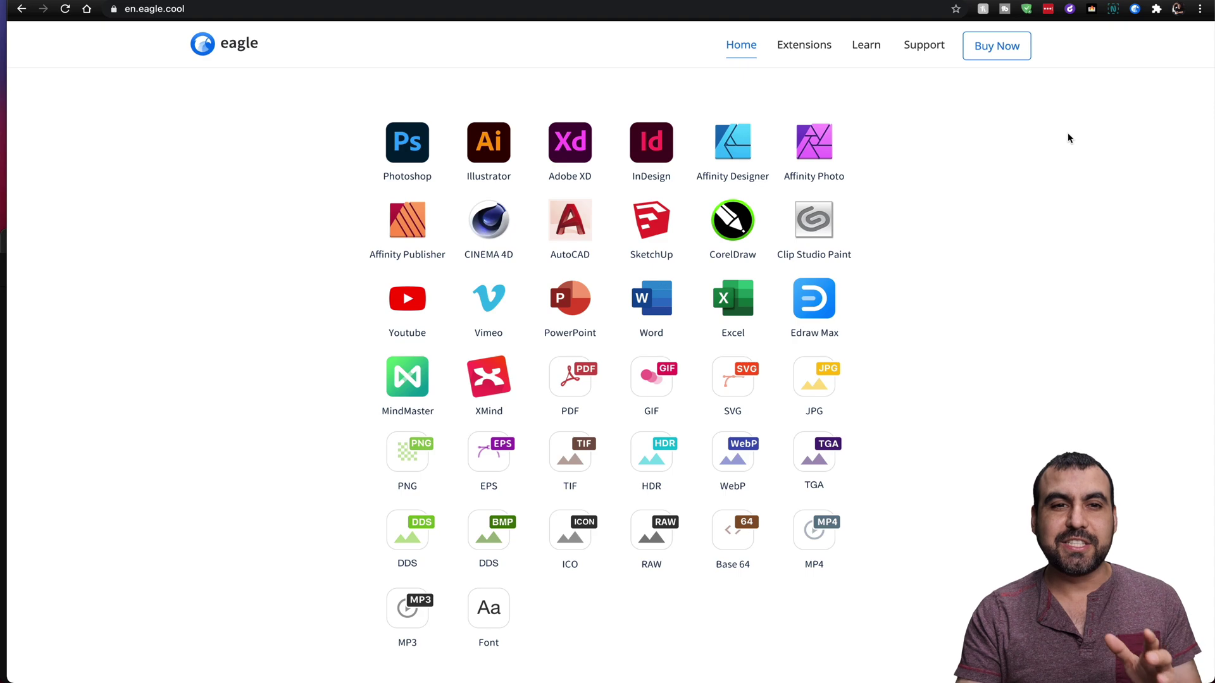
{"action": "scroll", "coordinate": [1068, 137], "scroll_direction": "up", "scroll_amount": 20}
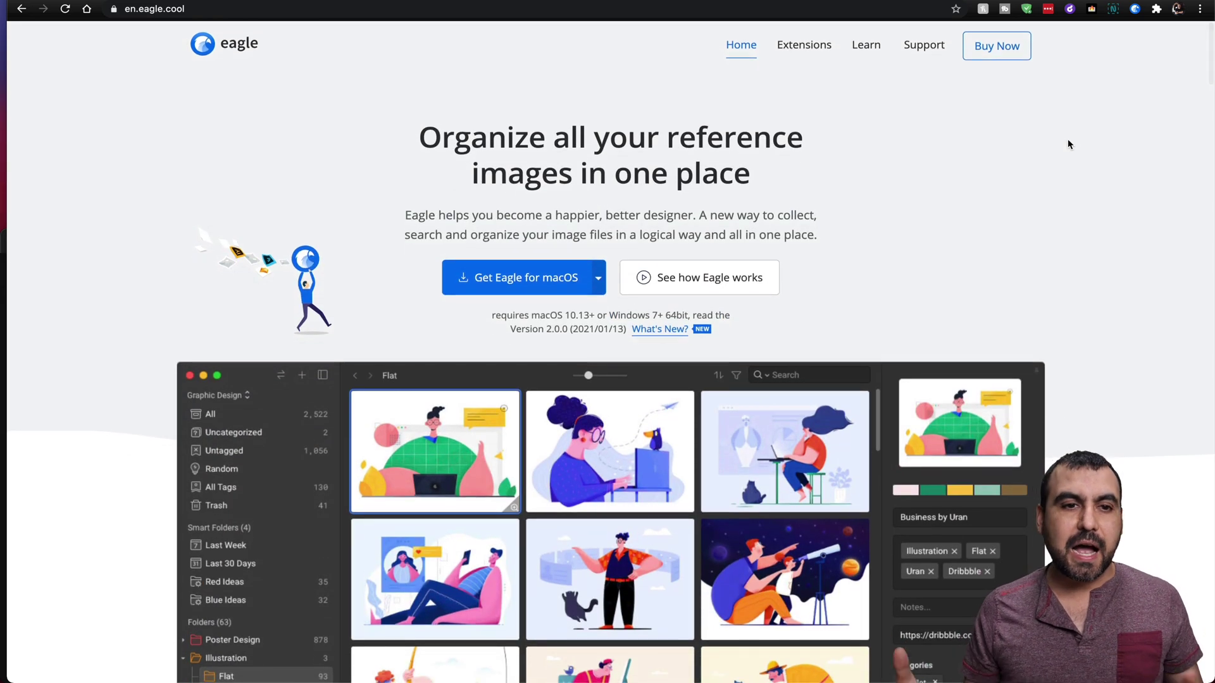
{"action": "scroll", "coordinate": [1061, 73], "scroll_direction": "down", "scroll_amount": 10}
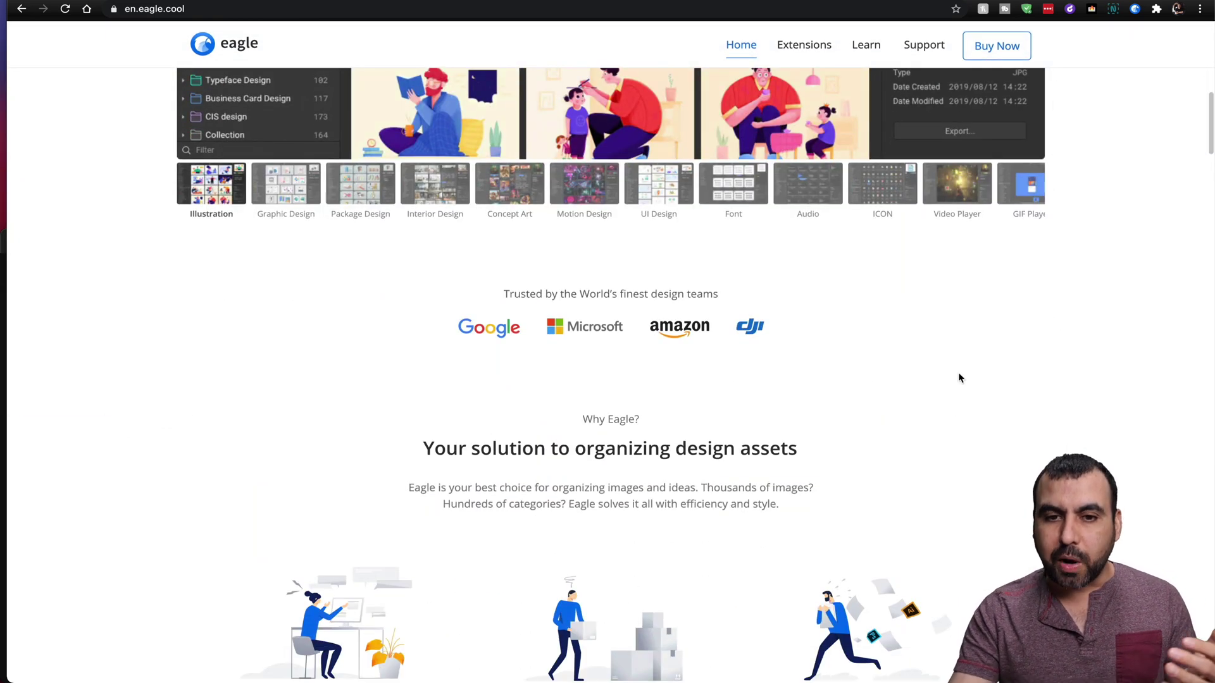
{"action": "scroll", "coordinate": [958, 378], "scroll_direction": "down", "scroll_amount": 10}
{"action": "scroll", "coordinate": [958, 373], "scroll_direction": "up", "scroll_amount": 15}
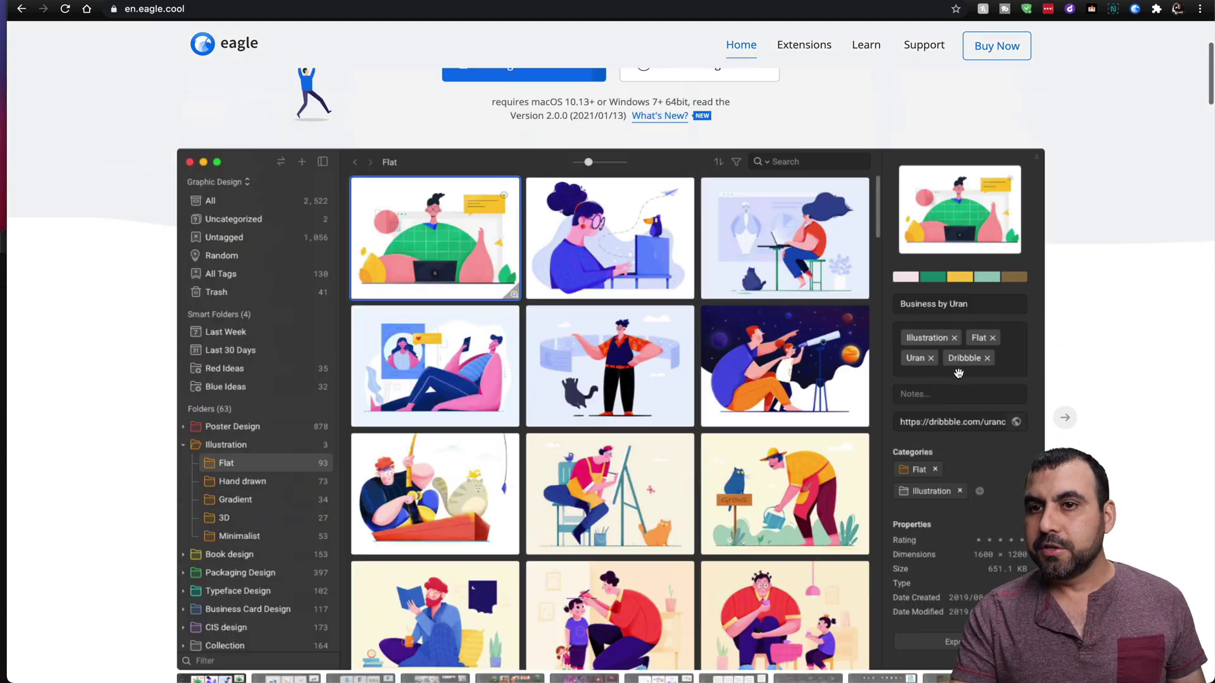
{"action": "scroll", "coordinate": [958, 373], "scroll_direction": "up", "scroll_amount": 5}
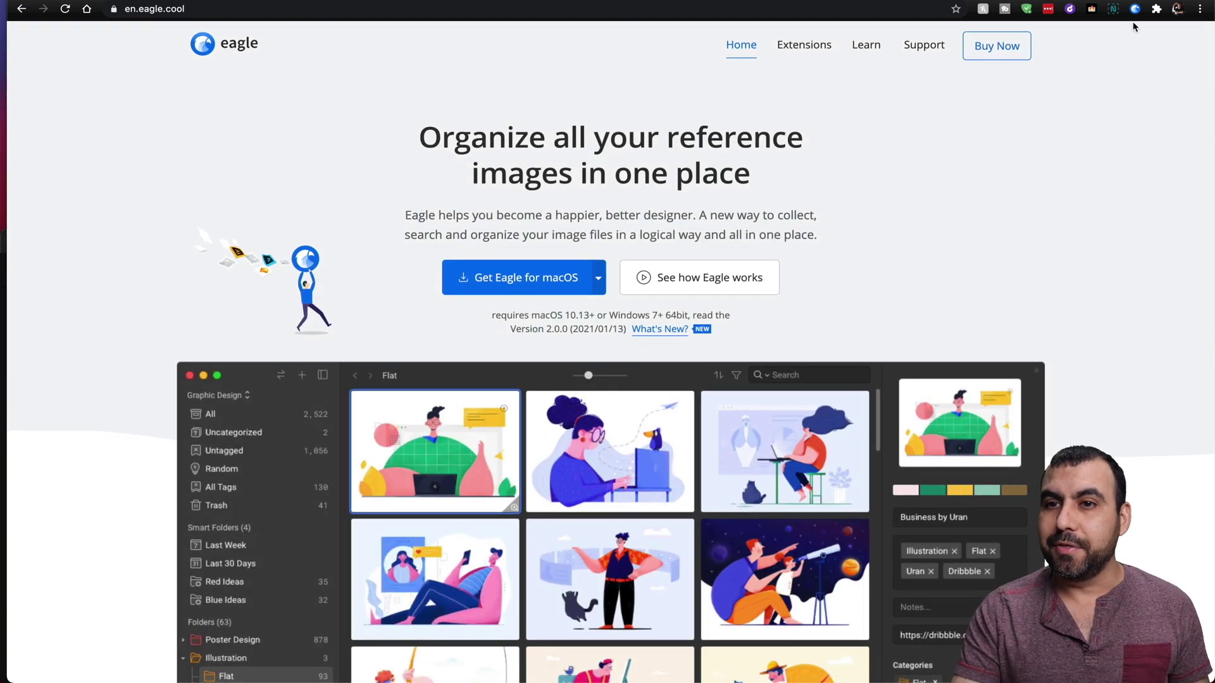
{"action": "left_click", "coordinate": [1134, 9]}
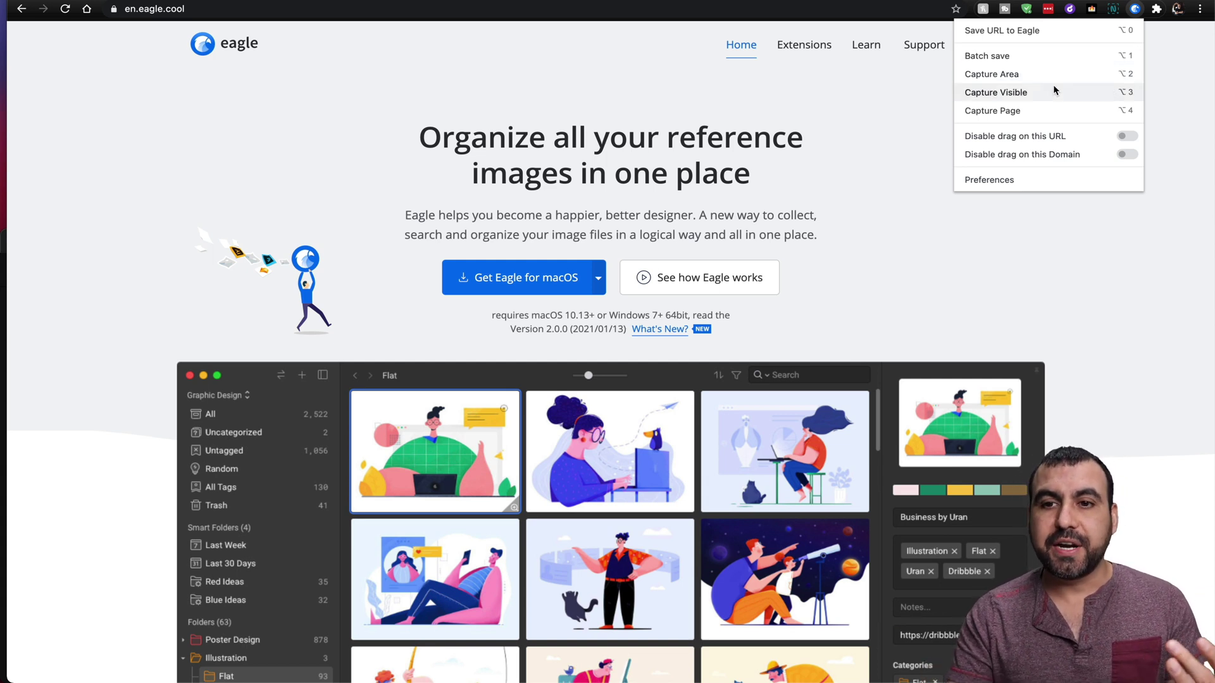
{"action": "left_click", "coordinate": [1020, 57]}
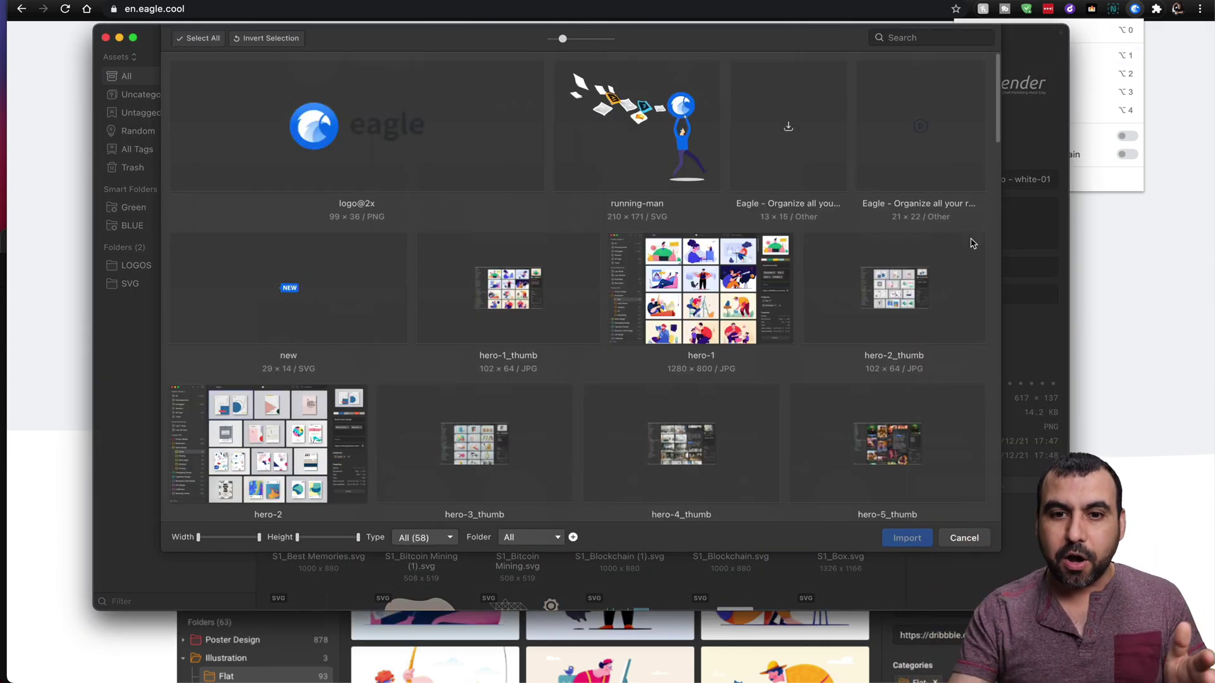
- Select the logo@2x image for import, after picking and unpicking hero-1
{"action": "scroll", "coordinate": [770, 428], "scroll_direction": "down", "scroll_amount": 20}
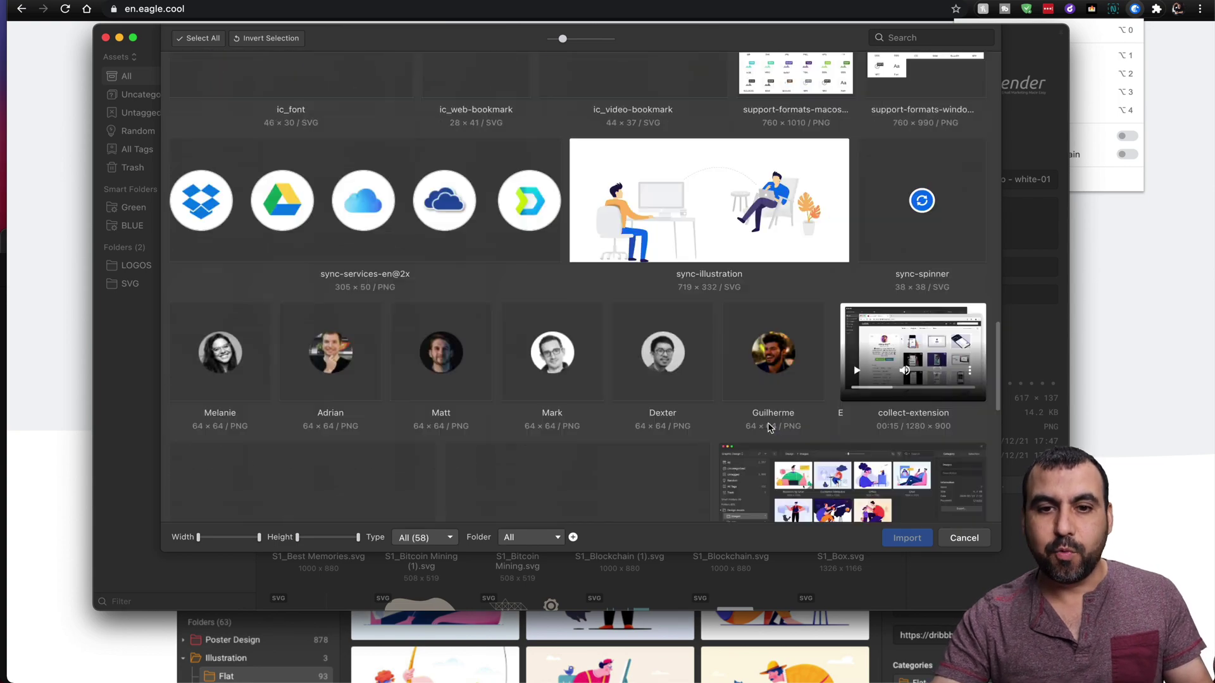
{"action": "scroll", "coordinate": [769, 428], "scroll_direction": "up", "scroll_amount": 15}
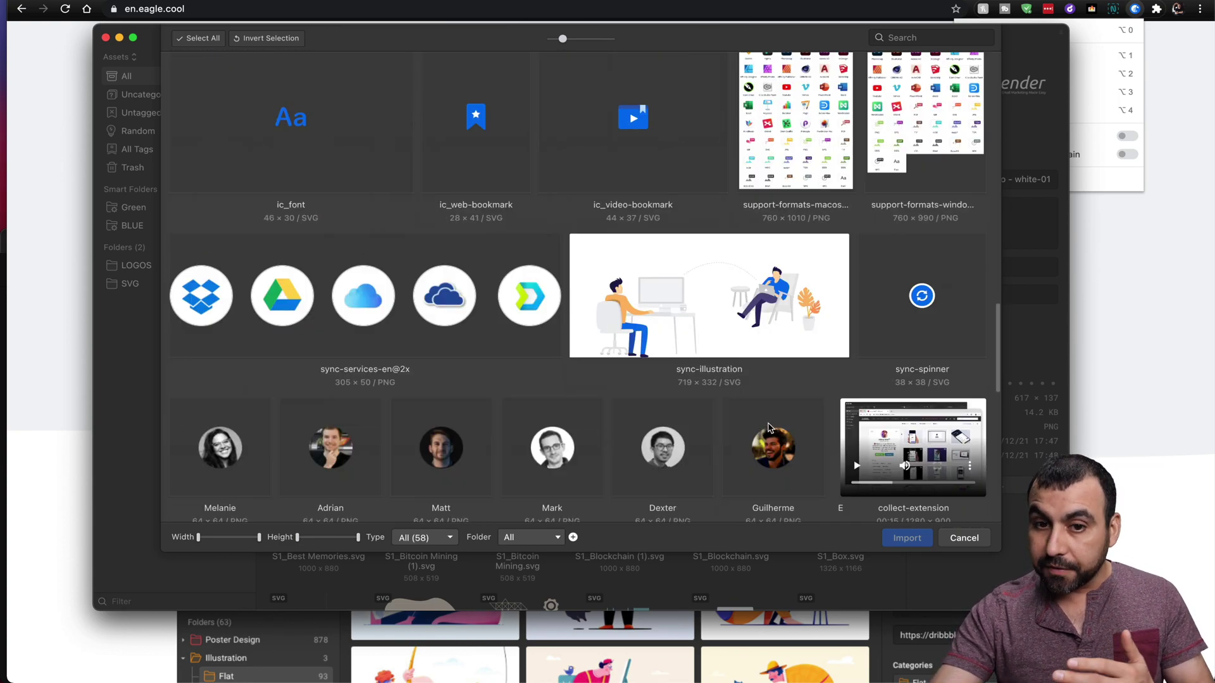
{"action": "scroll", "coordinate": [769, 429], "scroll_direction": "up", "scroll_amount": 3}
{"action": "left_click", "coordinate": [700, 331]}
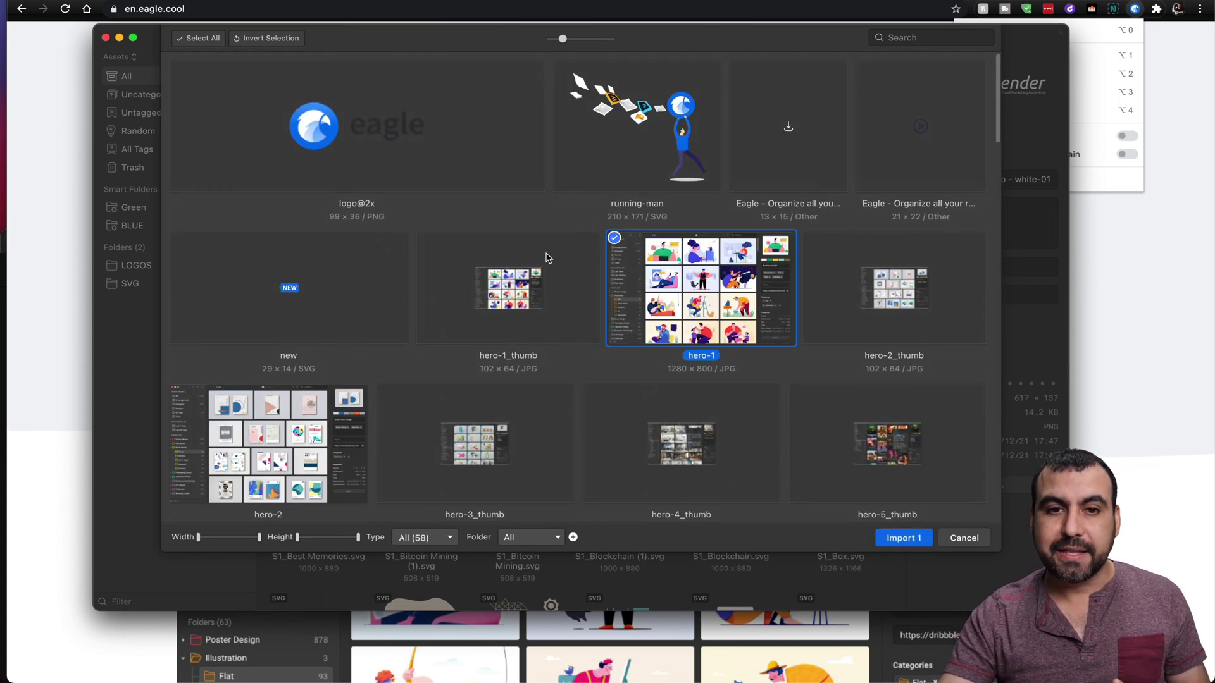
{"action": "left_click", "coordinate": [634, 285]}
{"action": "left_click", "coordinate": [441, 152]}
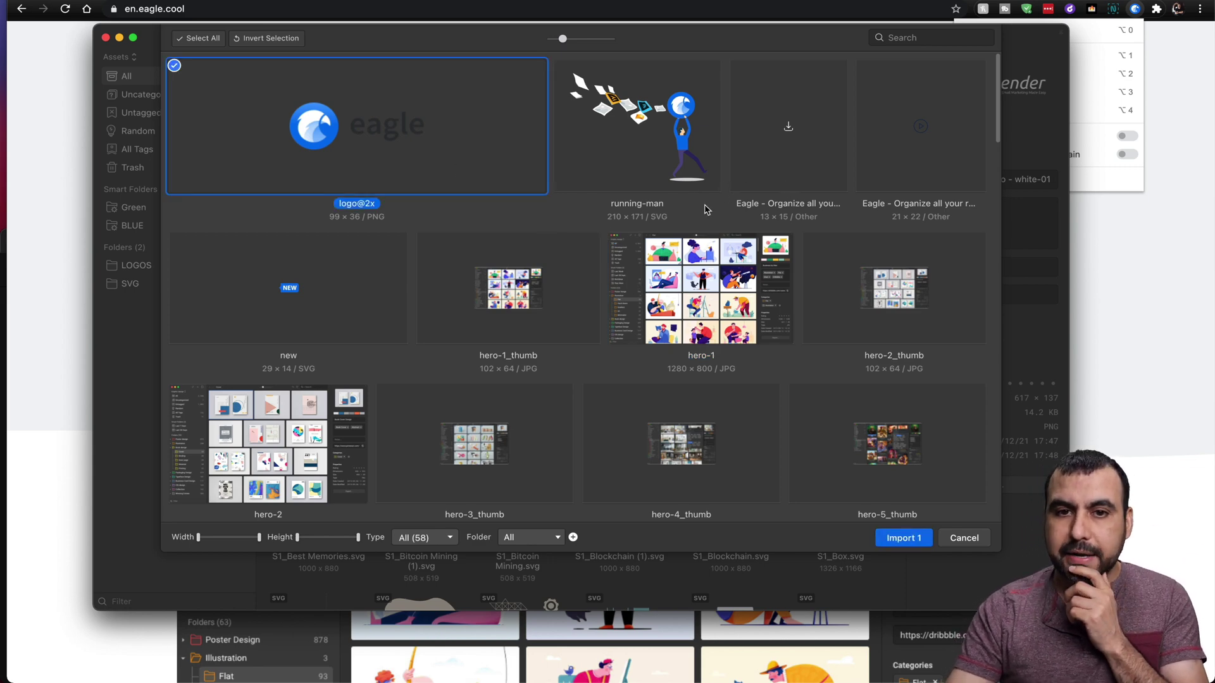
- Add hero-2, company-proof-en, ic_duplicate, ic_auto, ic_video and ic_smartFolder, then cancel the import
{"action": "scroll", "coordinate": [705, 208], "scroll_direction": "down", "scroll_amount": 5}
{"action": "left_click", "coordinate": [333, 149]}
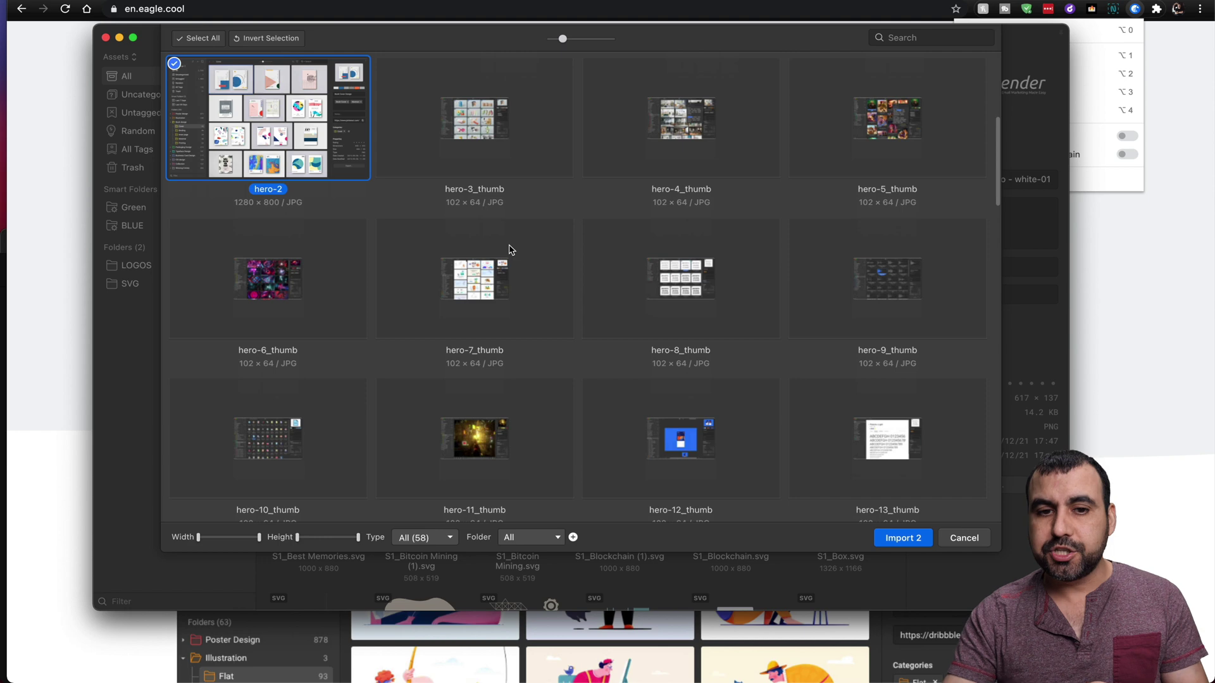
{"action": "scroll", "coordinate": [622, 260], "scroll_direction": "down", "scroll_amount": 5}
{"action": "left_click", "coordinate": [469, 230]}
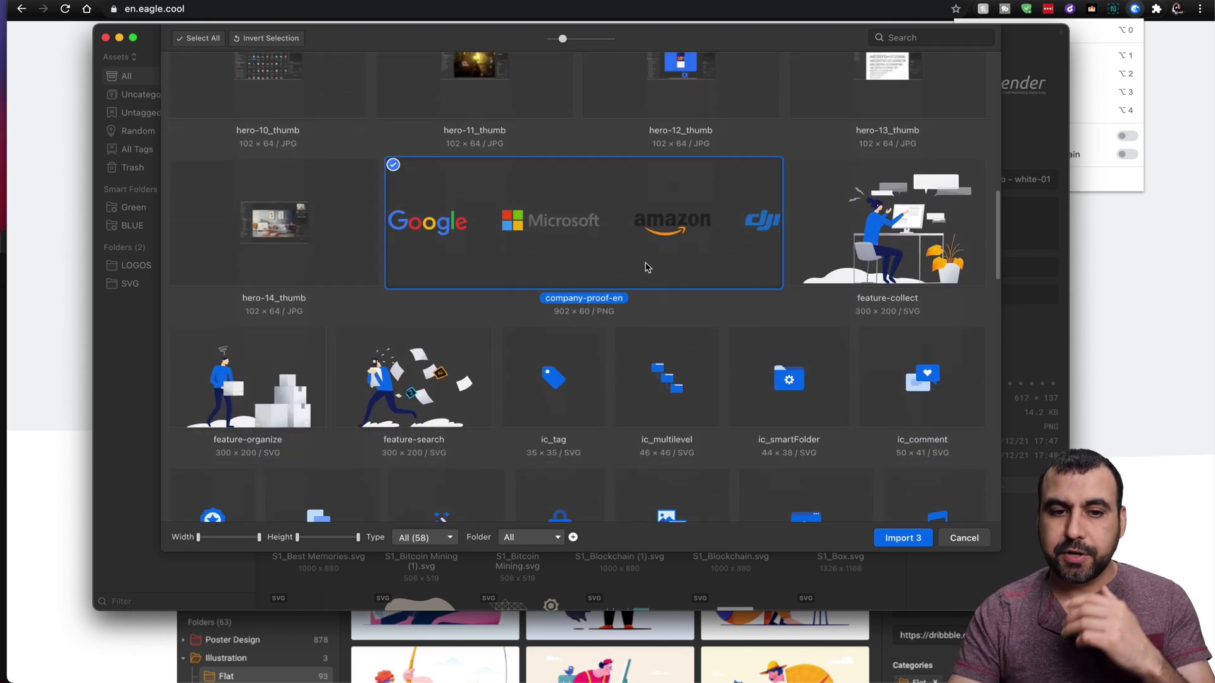
{"action": "scroll", "coordinate": [648, 259], "scroll_direction": "down", "scroll_amount": 5}
{"action": "left_click", "coordinate": [658, 210]}
{"action": "left_click", "coordinate": [478, 211]}
{"action": "left_click", "coordinate": [811, 215]}
{"action": "left_click", "coordinate": [801, 114]}
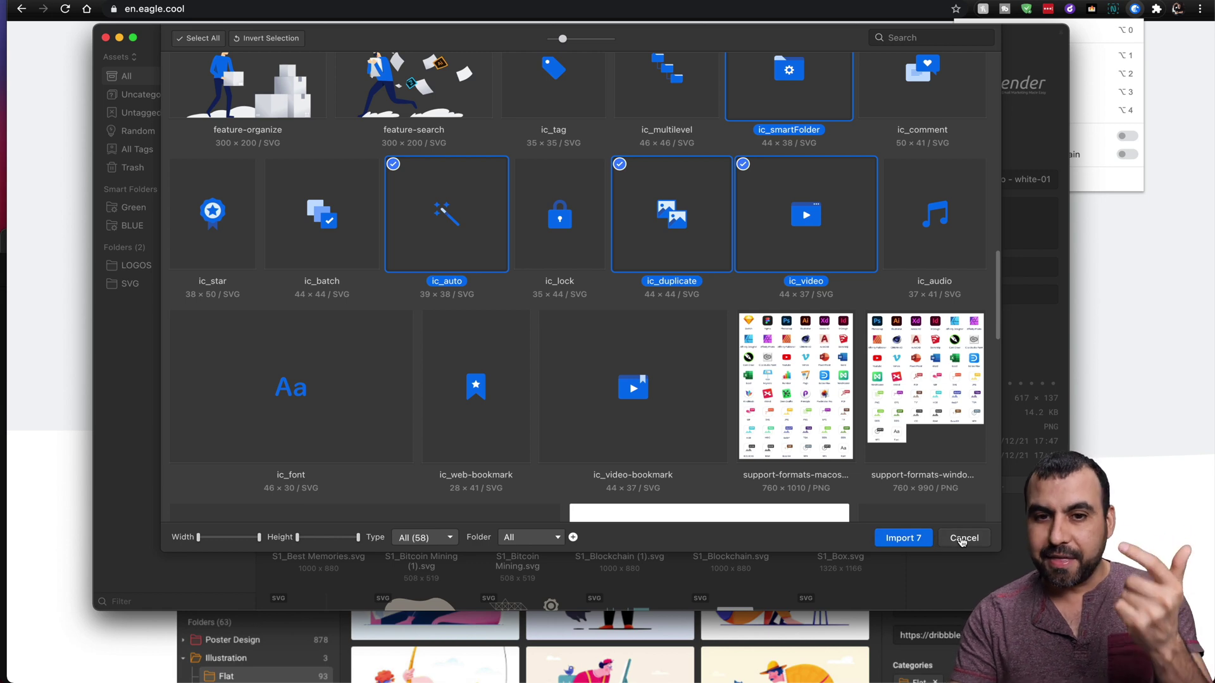
{"action": "left_click", "coordinate": [963, 538]}
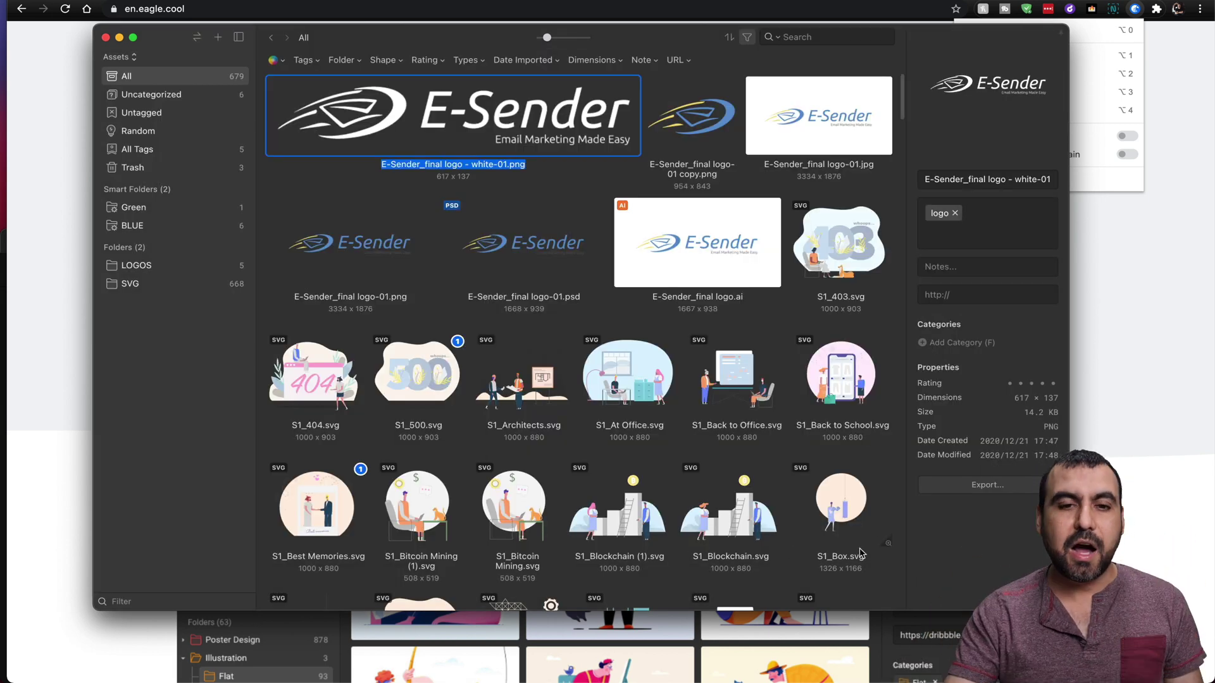
- View the S1_At Office illustration in the full viewer, then quick-preview it
{"action": "left_click", "coordinate": [620, 373]}
{"action": "double_click", "coordinate": [619, 373]}
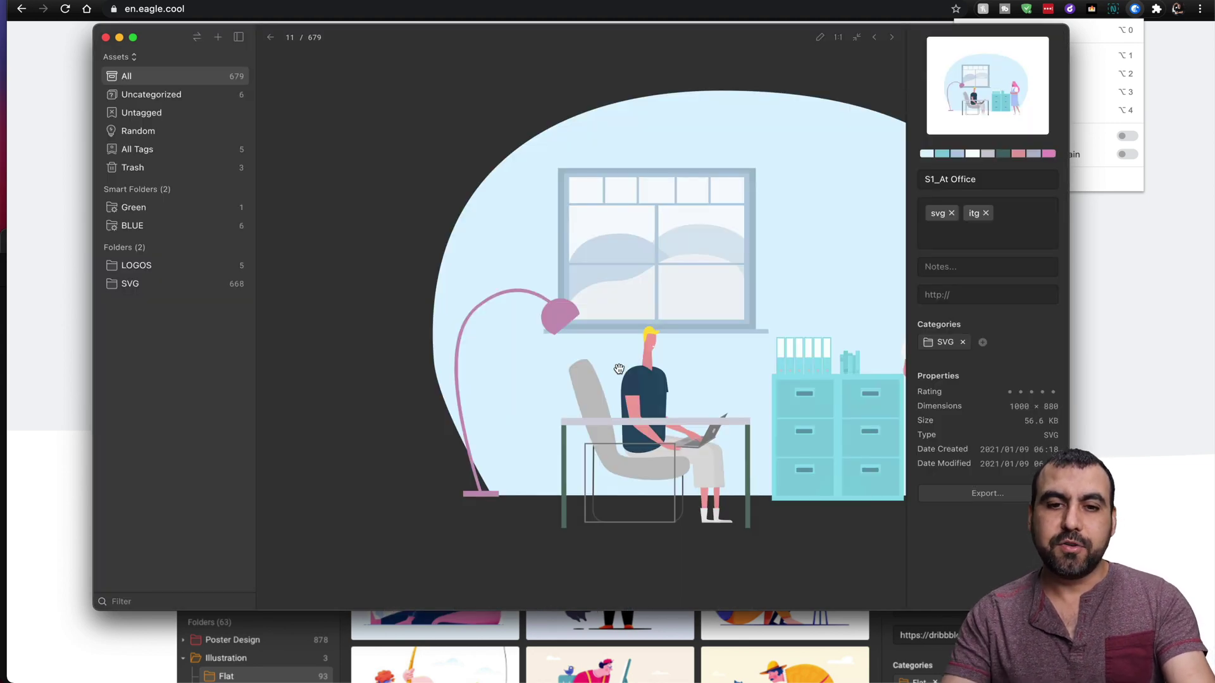
{"action": "double_click", "coordinate": [619, 368]}
{"action": "key", "text": "space"}
- Choose a Mouse Wheel behaviour option and save the preference
{"action": "scroll", "coordinate": [627, 373], "scroll_direction": "down", "scroll_amount": 1}
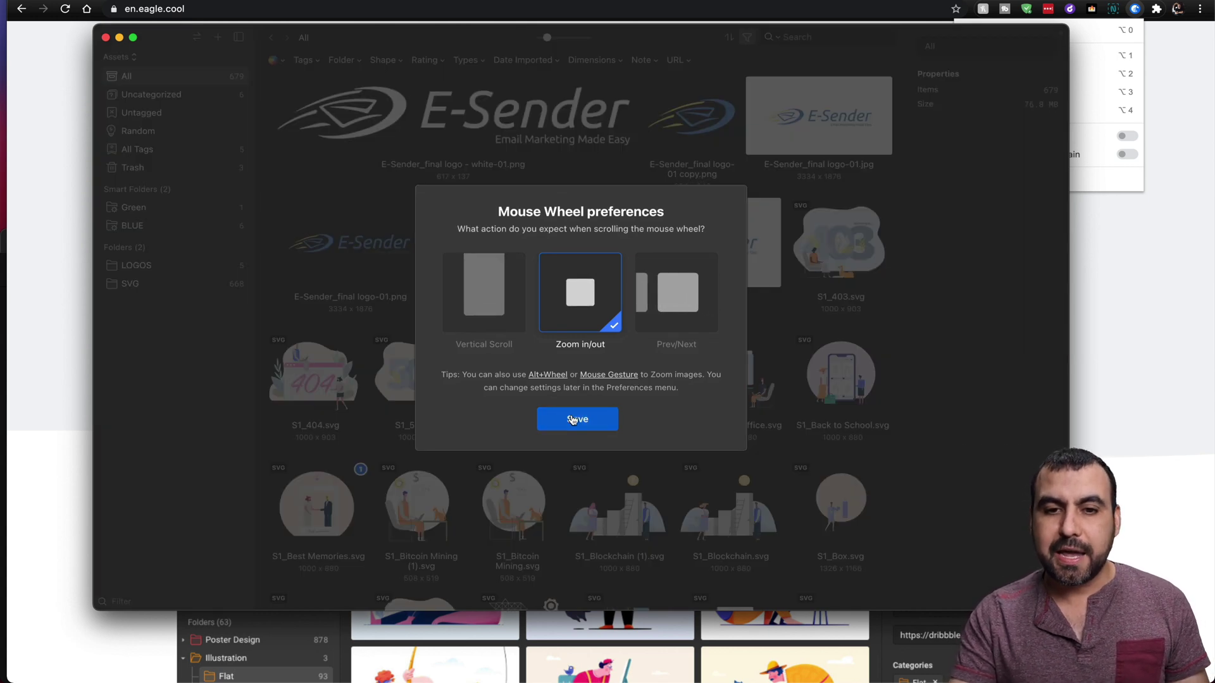
{"action": "left_click", "coordinate": [487, 297]}
{"action": "left_click", "coordinate": [575, 419]}
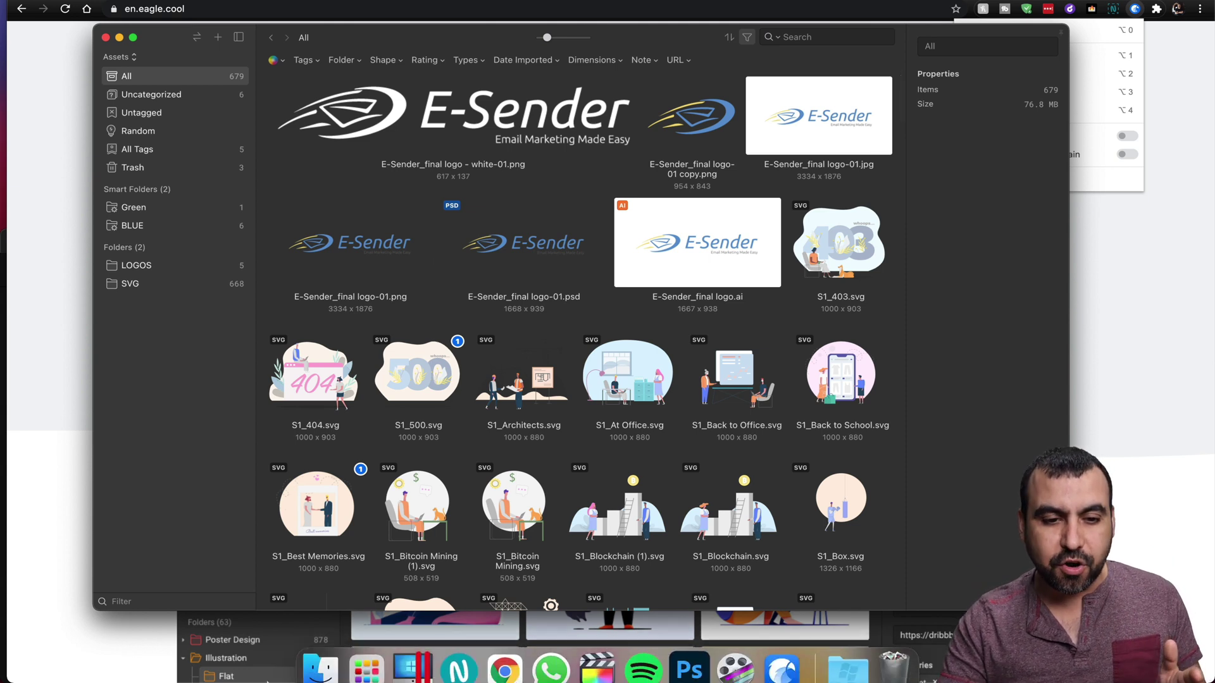
- Show the E-Sender logo folder in Finder, deselect its files, and return to Eagle
{"action": "left_click", "coordinate": [318, 658]}
{"action": "left_click", "coordinate": [309, 448]}
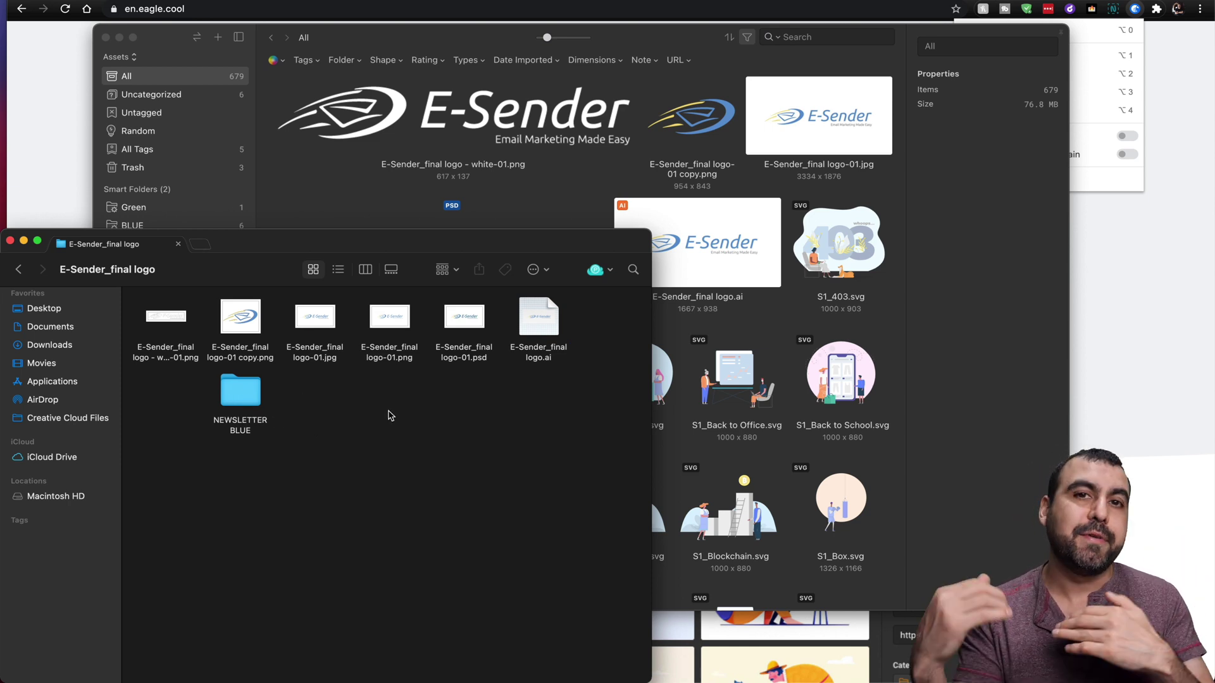
{"action": "left_click", "coordinate": [582, 170]}
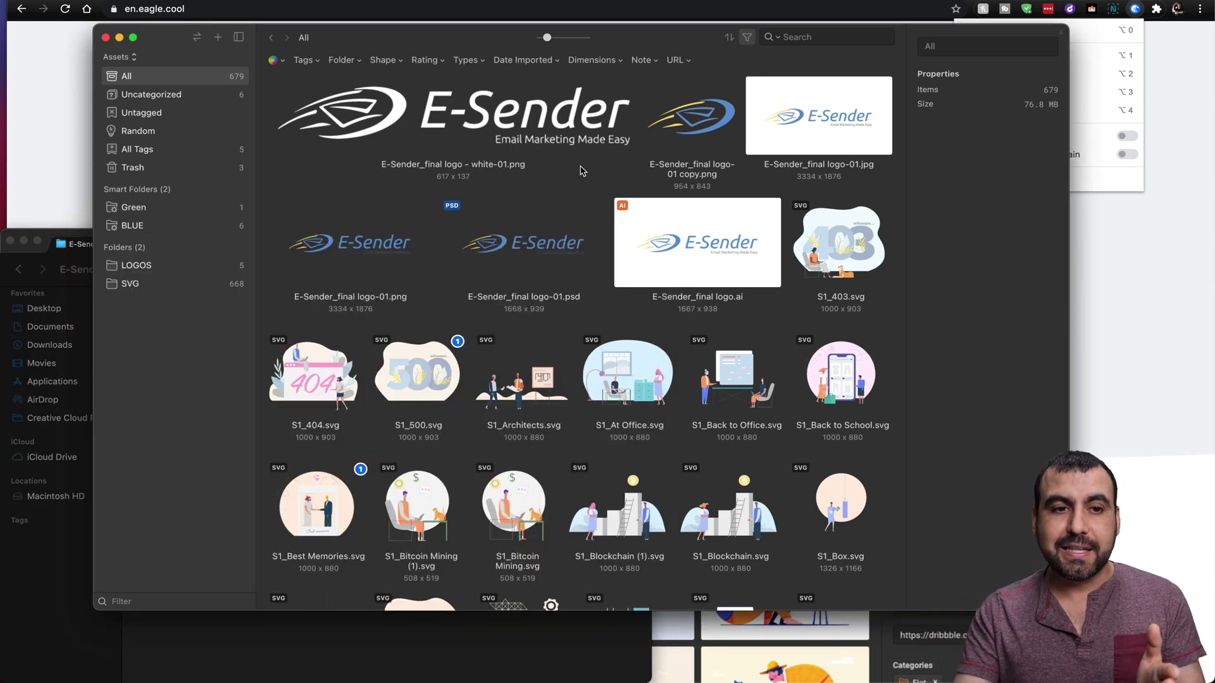
- Browse the LOGOS, SVG, All Tags and Uncategorized views, return to All, then switch to Chrome
{"action": "left_click", "coordinate": [143, 266]}
{"action": "left_click", "coordinate": [152, 286]}
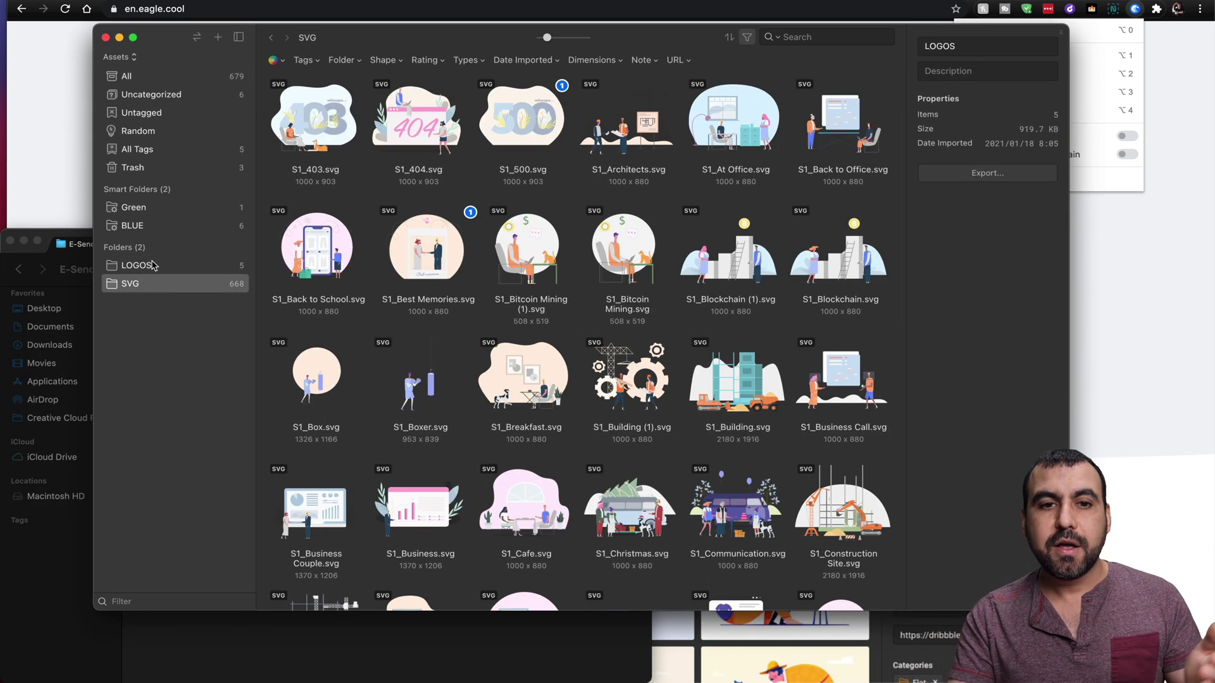
{"action": "left_click", "coordinate": [160, 150]}
{"action": "left_click", "coordinate": [161, 97]}
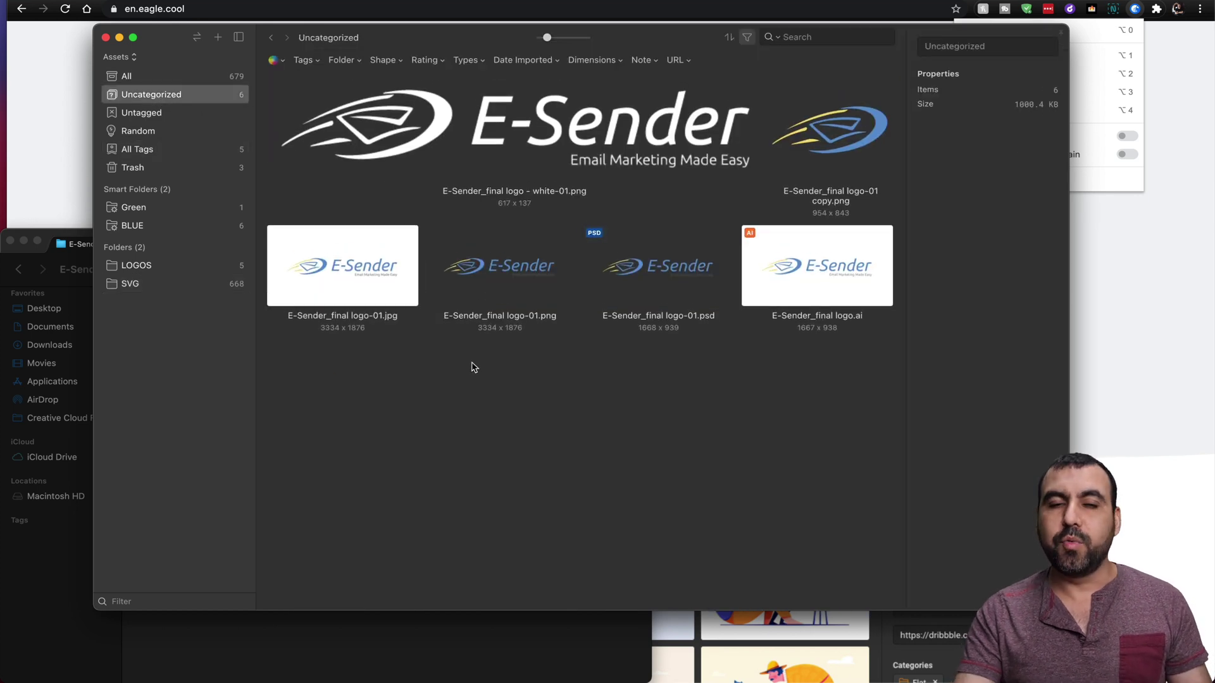
{"action": "left_click", "coordinate": [181, 77]}
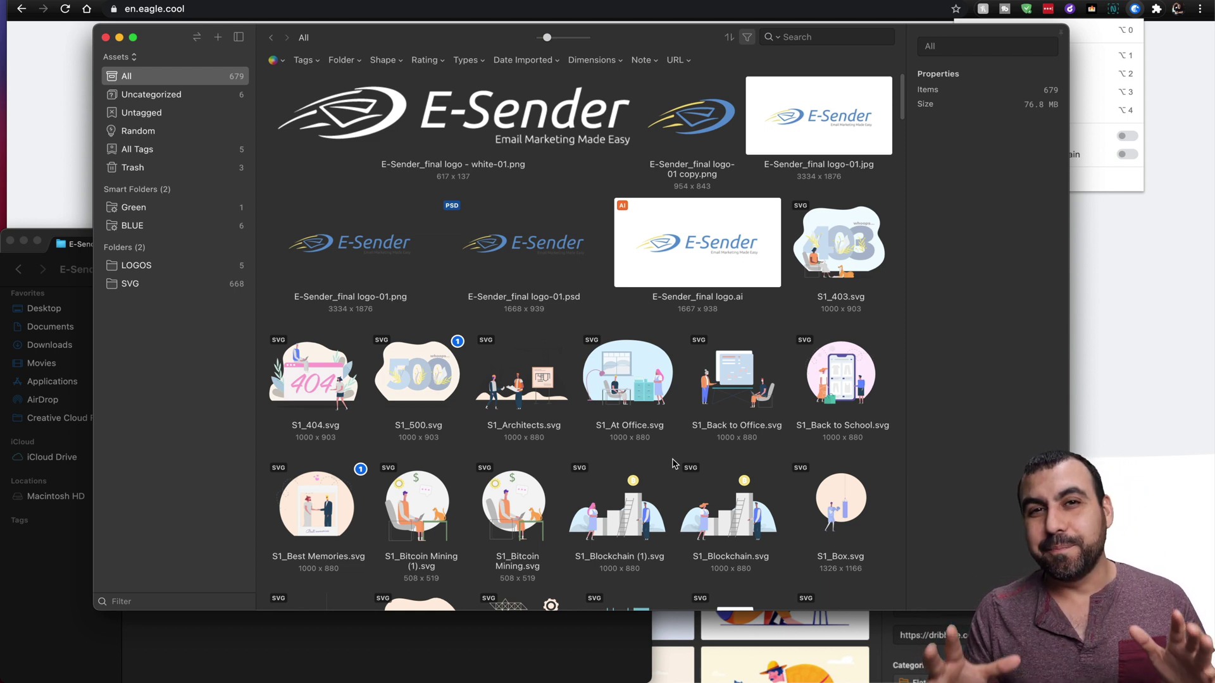
{"action": "left_click", "coordinate": [1161, 419]}
- Preview the Screenshot, Drag & drop and Clipboard features on the Eagle homepage
{"action": "scroll", "coordinate": [906, 364], "scroll_direction": "down", "scroll_amount": 15}
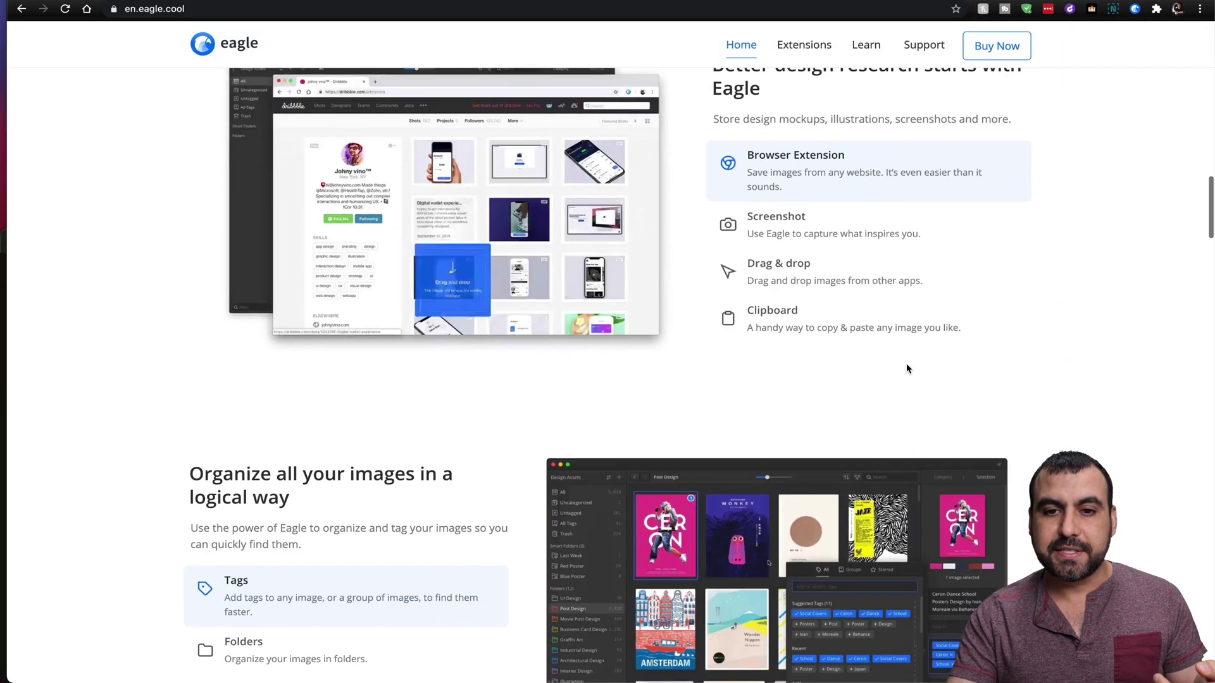
{"action": "scroll", "coordinate": [906, 368], "scroll_direction": "up", "scroll_amount": 1}
{"action": "left_click", "coordinate": [796, 272]}
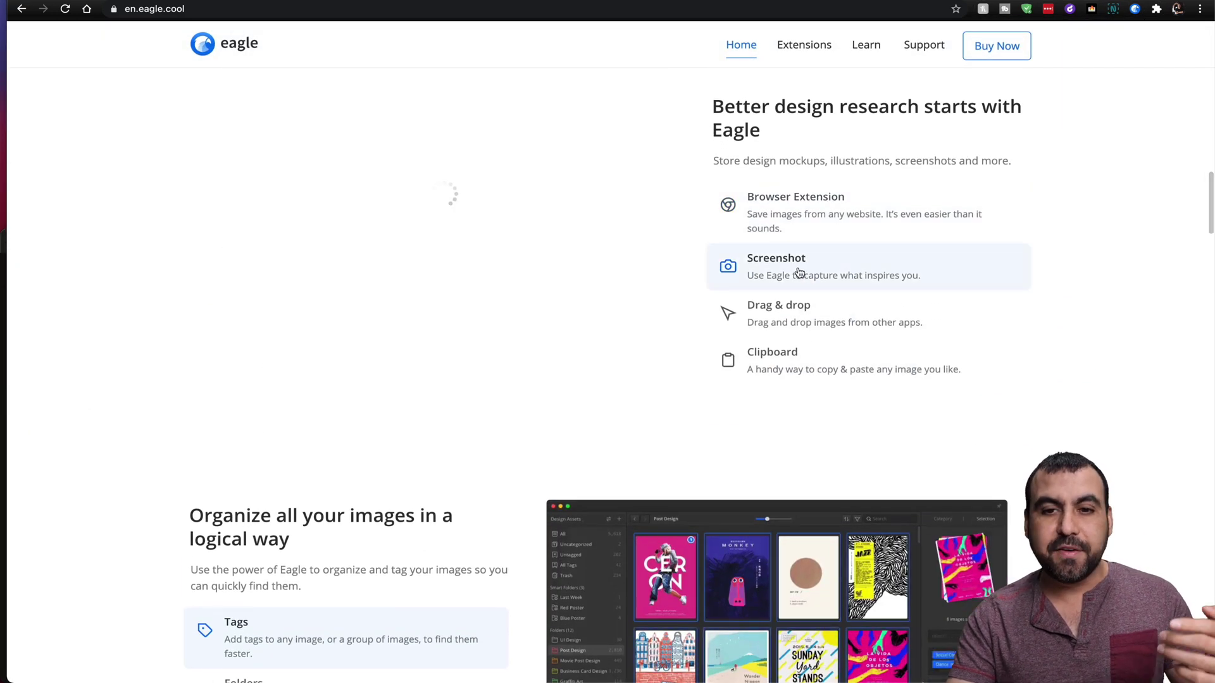
{"action": "left_click", "coordinate": [807, 303]}
{"action": "left_click", "coordinate": [811, 360]}
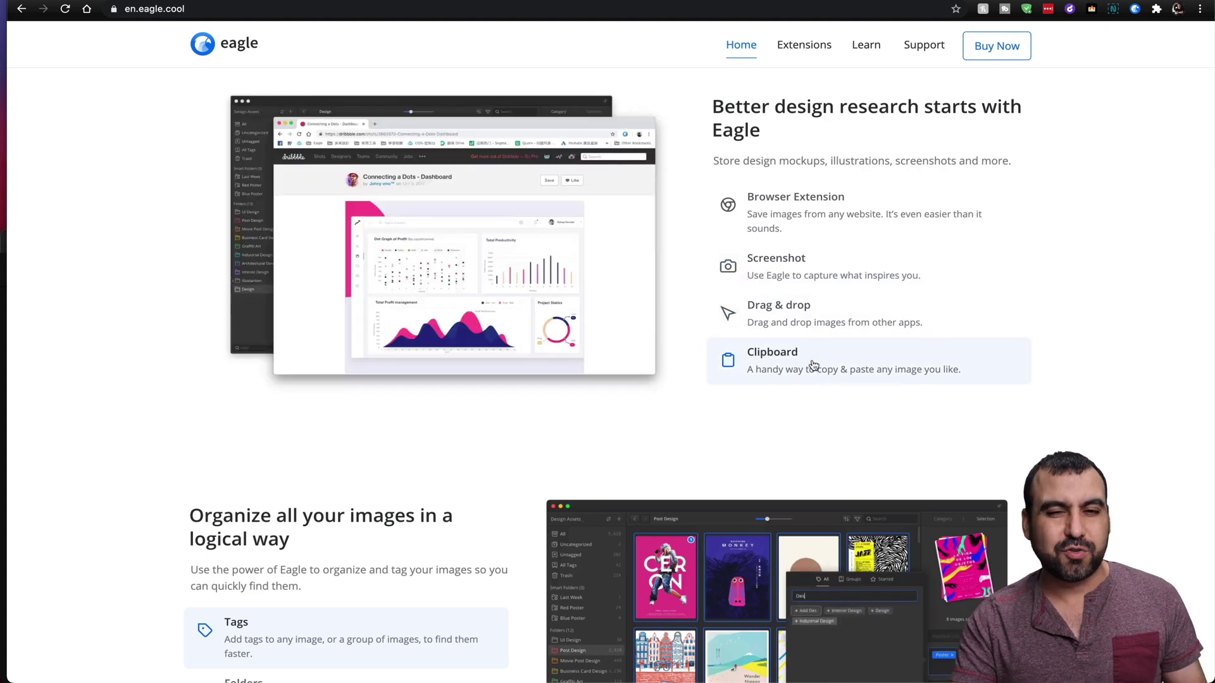
- Preview the Folders, Write down your thoughts, Advanced Filter, Keywords Search and Browse Your Files features
{"action": "scroll", "coordinate": [745, 436], "scroll_direction": "down", "scroll_amount": 8}
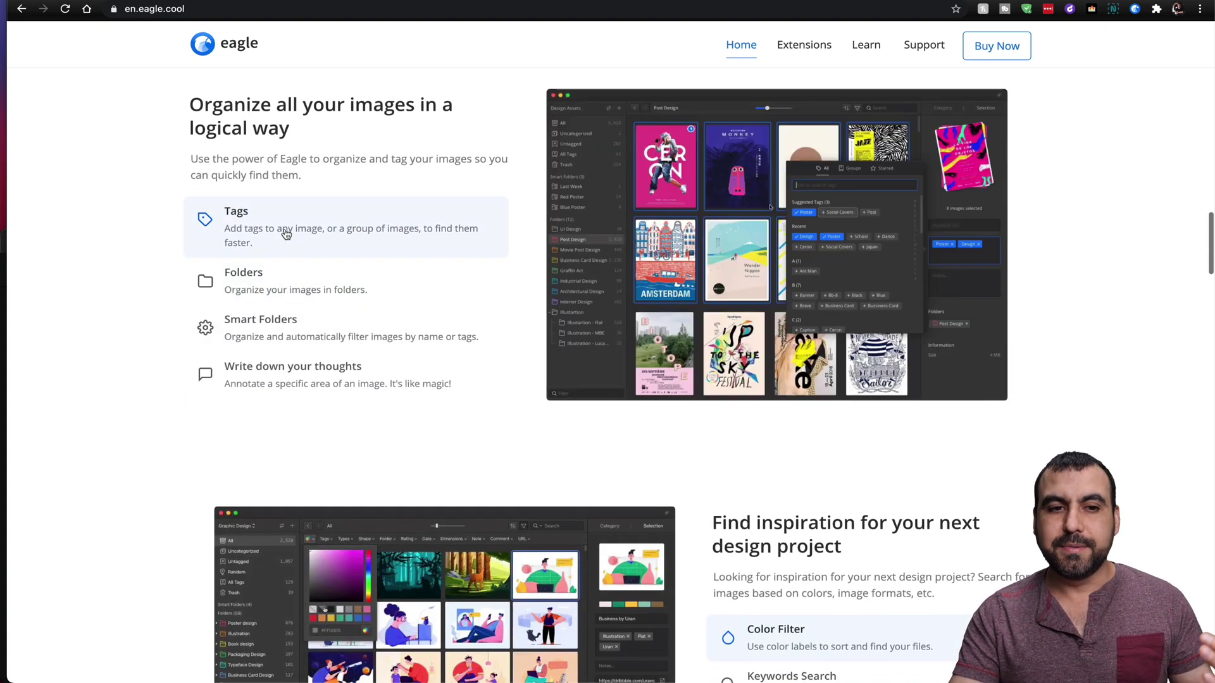
{"action": "left_click", "coordinate": [291, 285]}
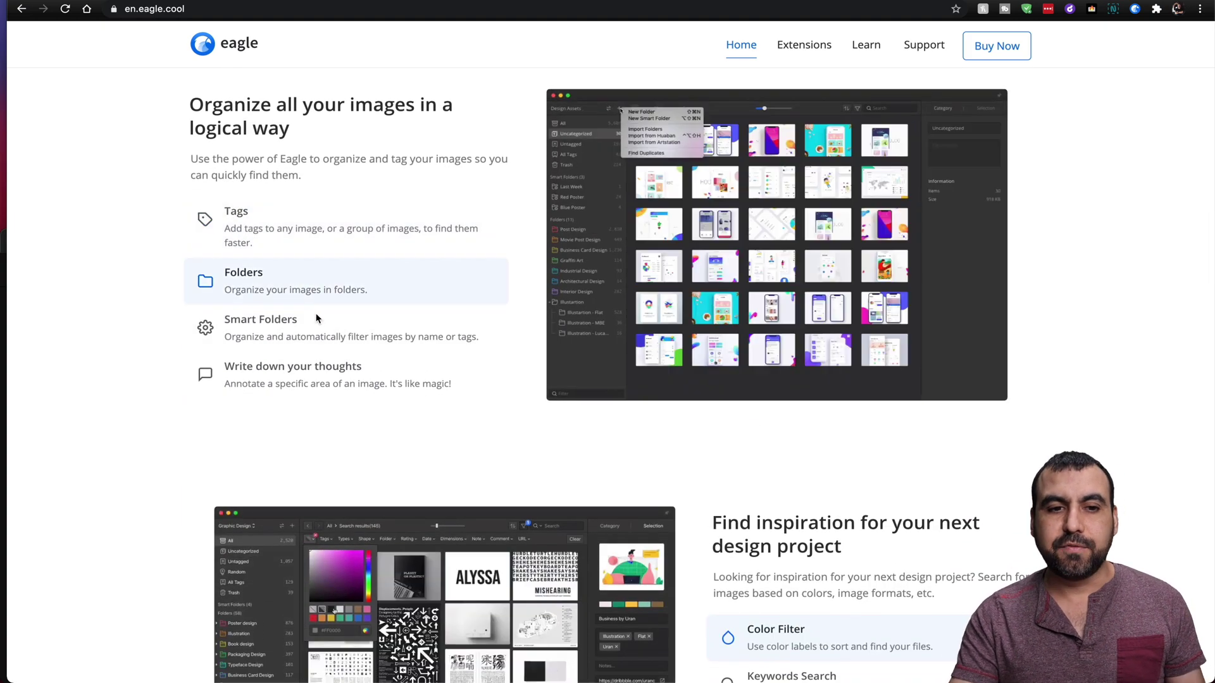
{"action": "left_click", "coordinate": [344, 380]}
{"action": "scroll", "coordinate": [432, 440], "scroll_direction": "down", "scroll_amount": 2}
{"action": "scroll", "coordinate": [432, 440], "scroll_direction": "down", "scroll_amount": 8}
{"action": "left_click", "coordinate": [788, 260]}
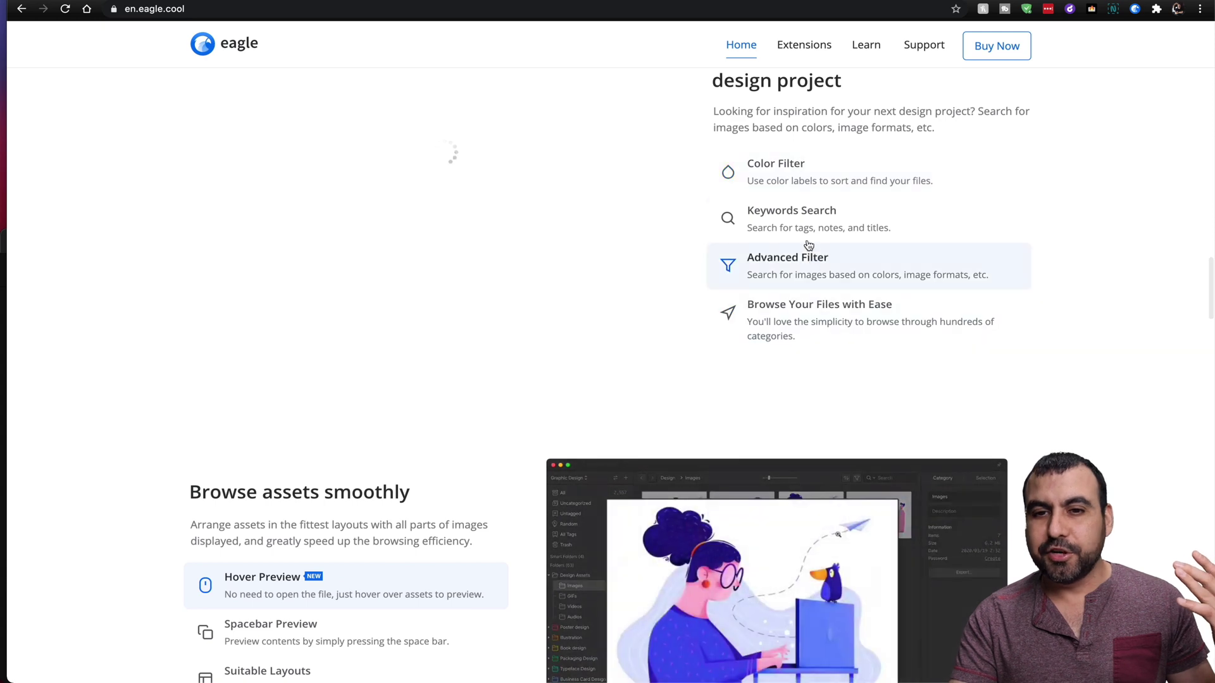
{"action": "left_click", "coordinate": [798, 221]}
{"action": "left_click", "coordinate": [817, 313]}
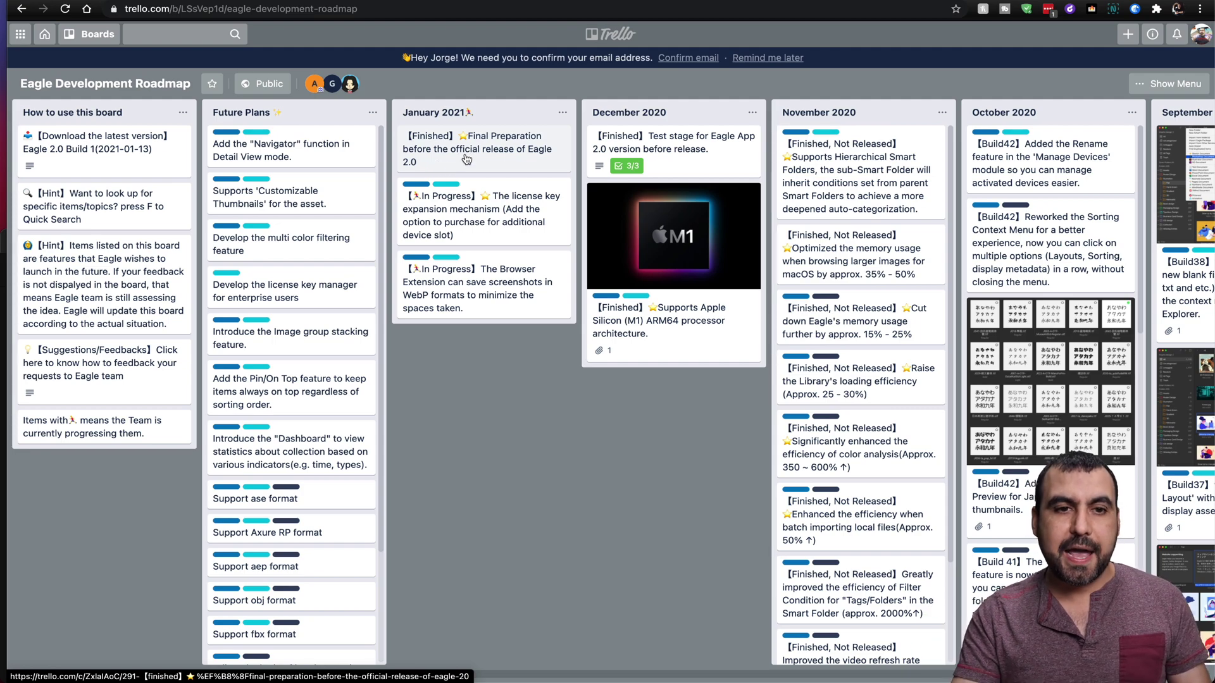
{"action": "scroll", "coordinate": [719, 392], "scroll_direction": "right", "scroll_amount": 5}
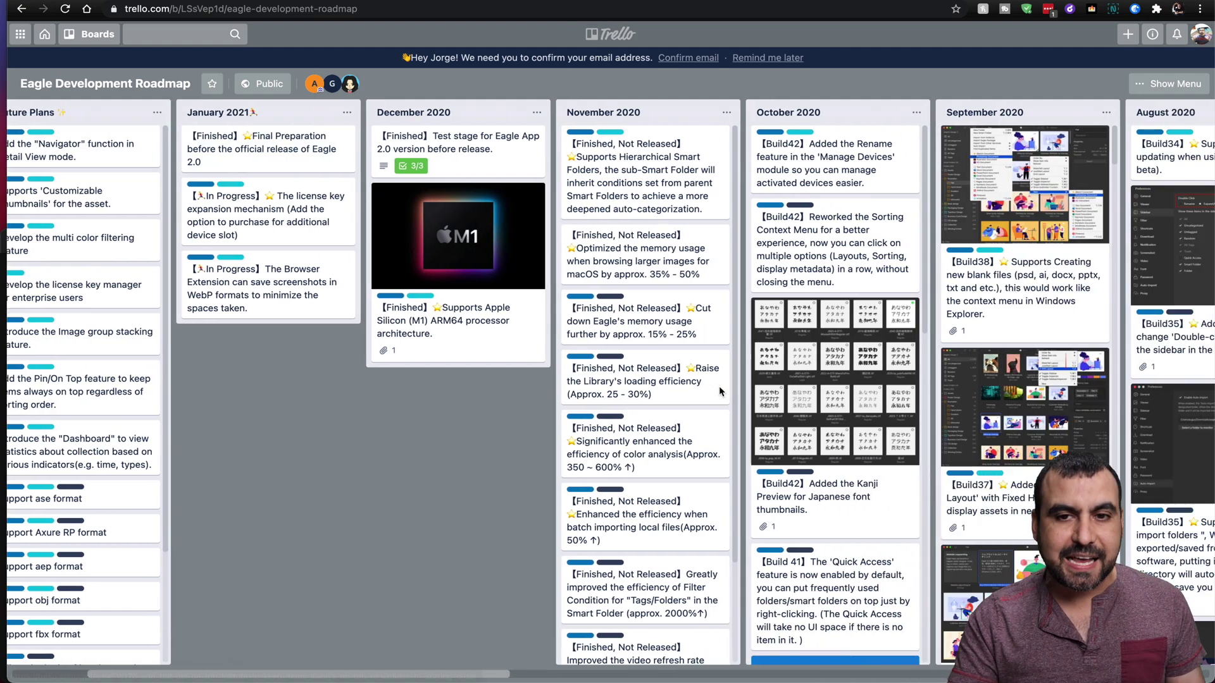
{"action": "scroll", "coordinate": [719, 386], "scroll_direction": "right", "scroll_amount": 20}
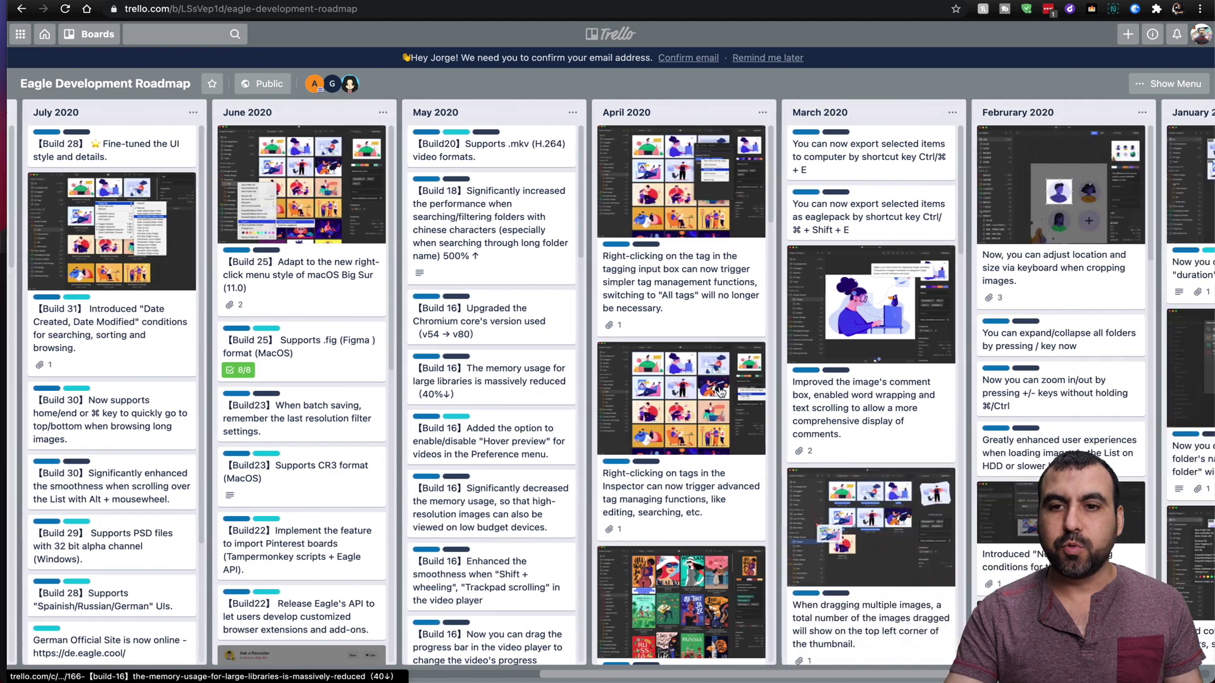
{"action": "scroll", "coordinate": [720, 392], "scroll_direction": "right", "scroll_amount": 5}
{"action": "scroll", "coordinate": [720, 392], "scroll_direction": "left", "scroll_amount": 20}
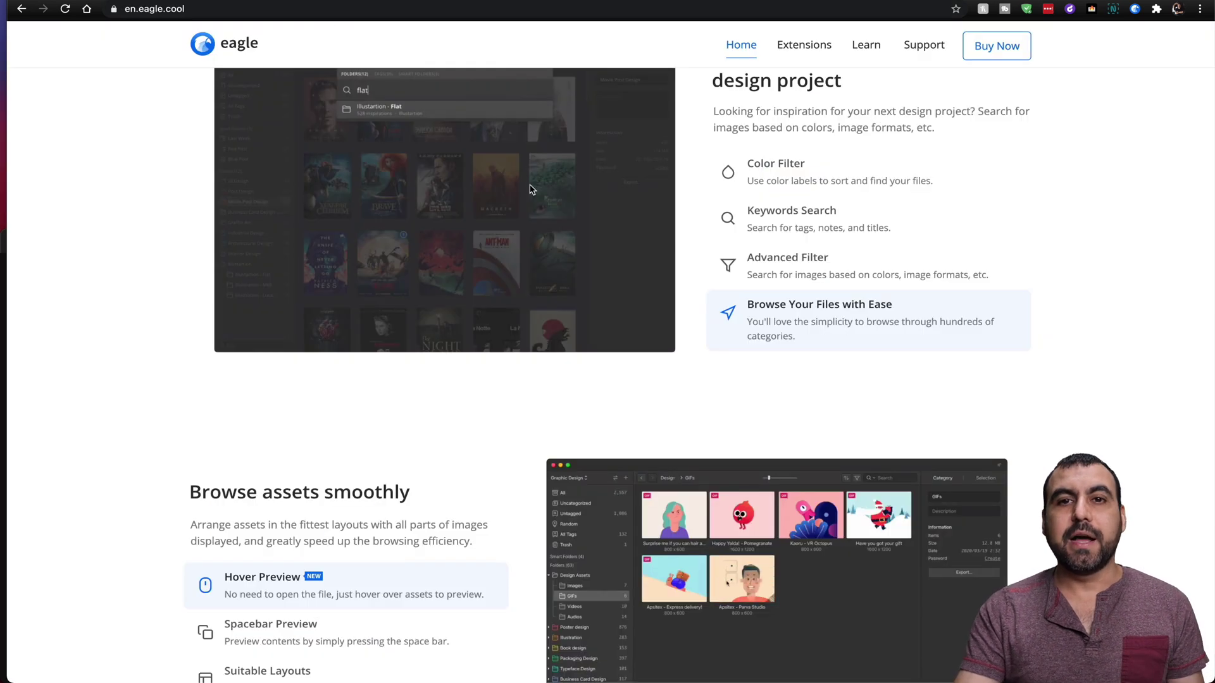
- Scroll the Eagle homepage down to the 'Everyone love these features' grid
{"action": "scroll", "coordinate": [739, 277], "scroll_direction": "down", "scroll_amount": 15}
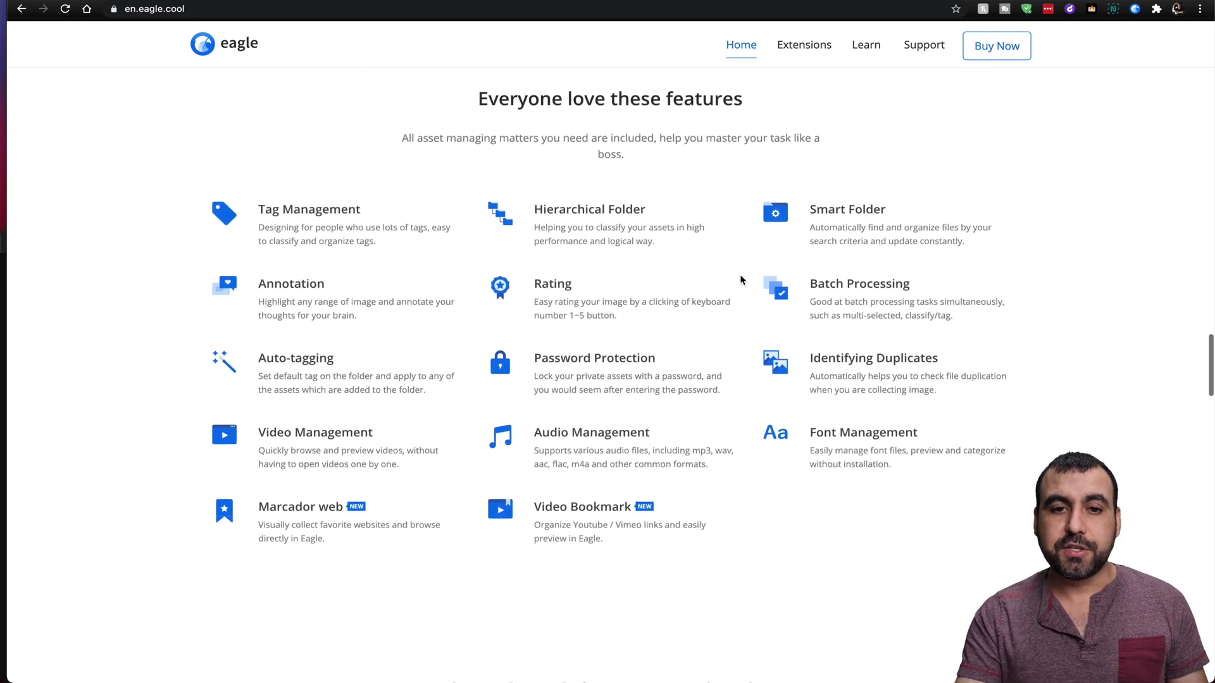